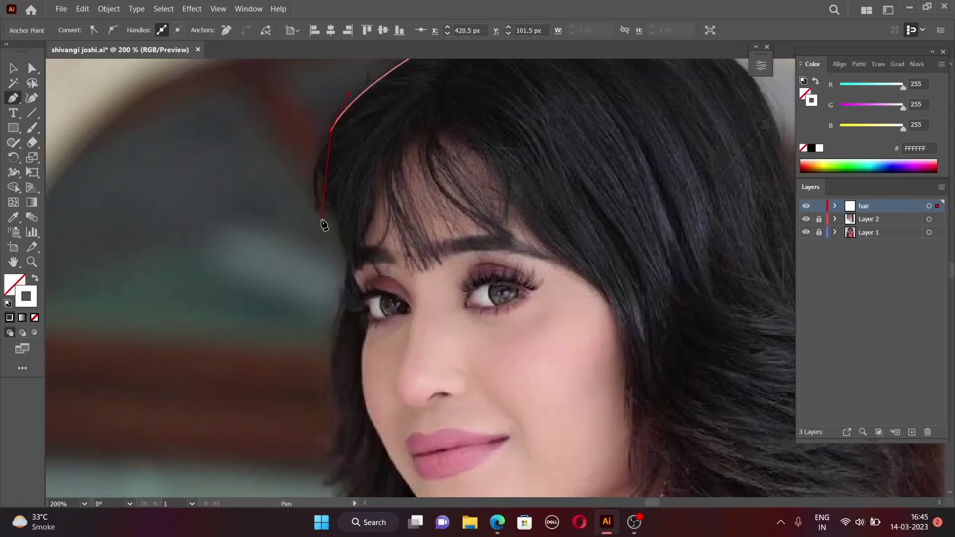
- Trace a strand outline from the temple down the hair edge along the left cheek
left_click_drag(365, 111, 366, 110)
left_click(341, 247)
scroll(342, 229, "down", 2)
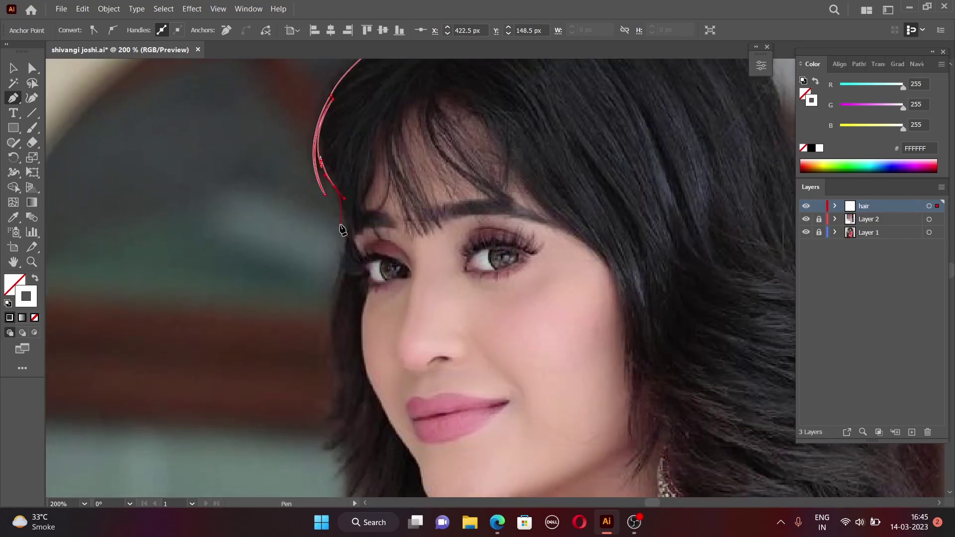
scroll(335, 294, "down", 2)
left_click(331, 298)
scroll(330, 298, "down", 1)
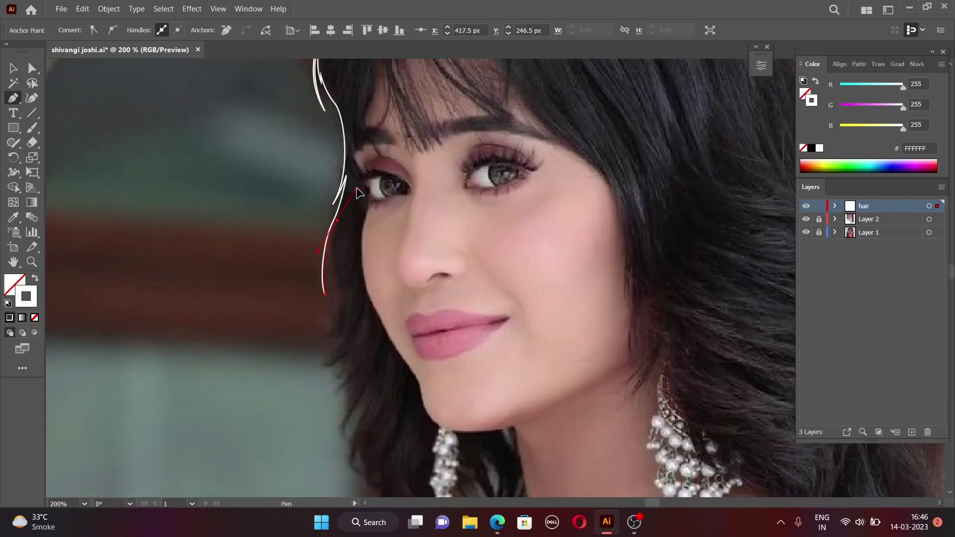
left_click(307, 299)
scroll(299, 279, "down", 1)
scroll(290, 292, "down", 1)
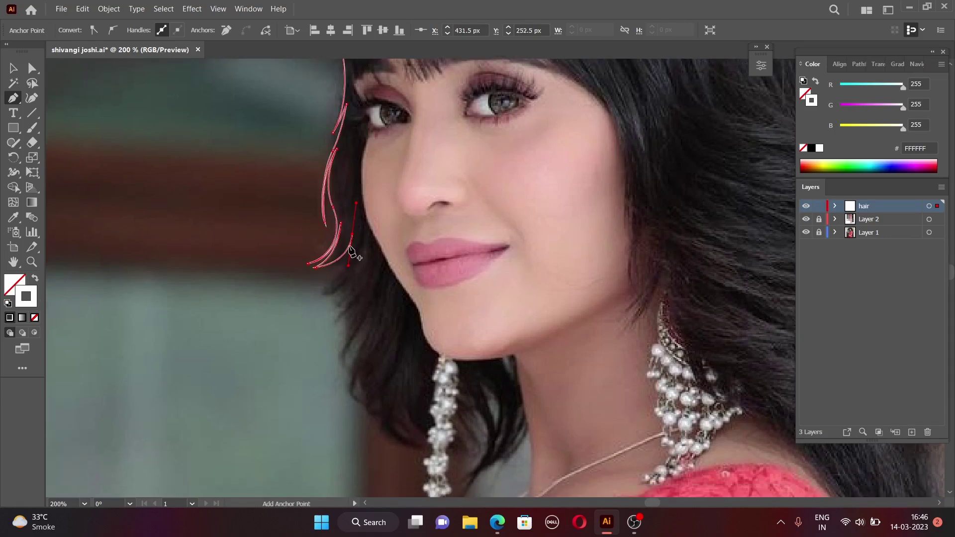
scroll(290, 292, "down", 2)
left_click_drag(317, 233, 291, 238)
scroll(366, 174, "down", 1)
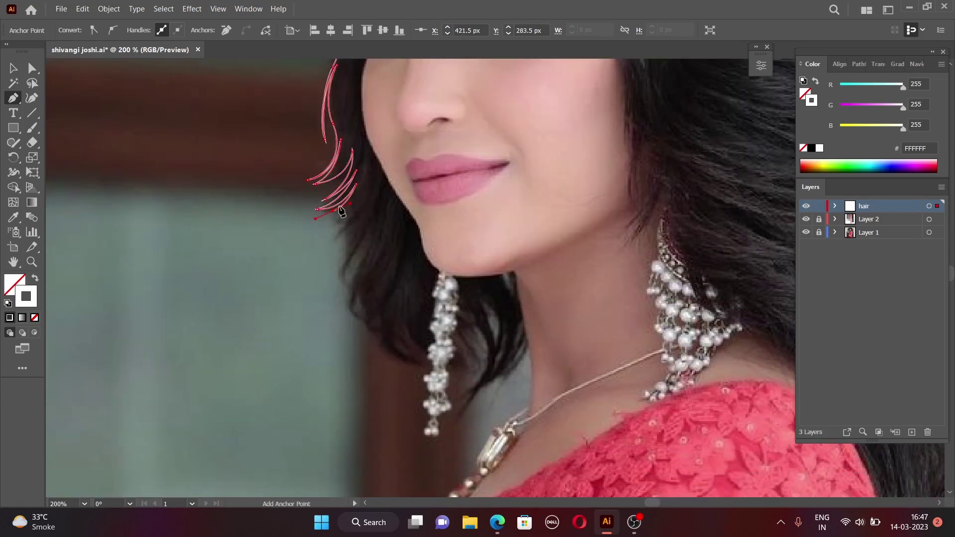
scroll(357, 181, "down", 1)
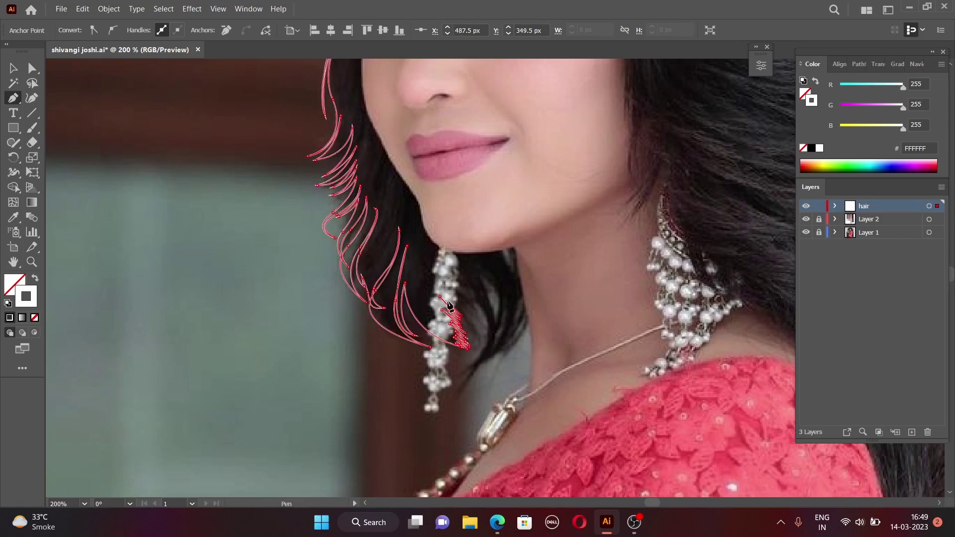
- Draw curved strands beside the earring and along the jaw's hair edge
left_click(460, 363)
left_click_drag(457, 304, 431, 262)
key("ctrl+a")
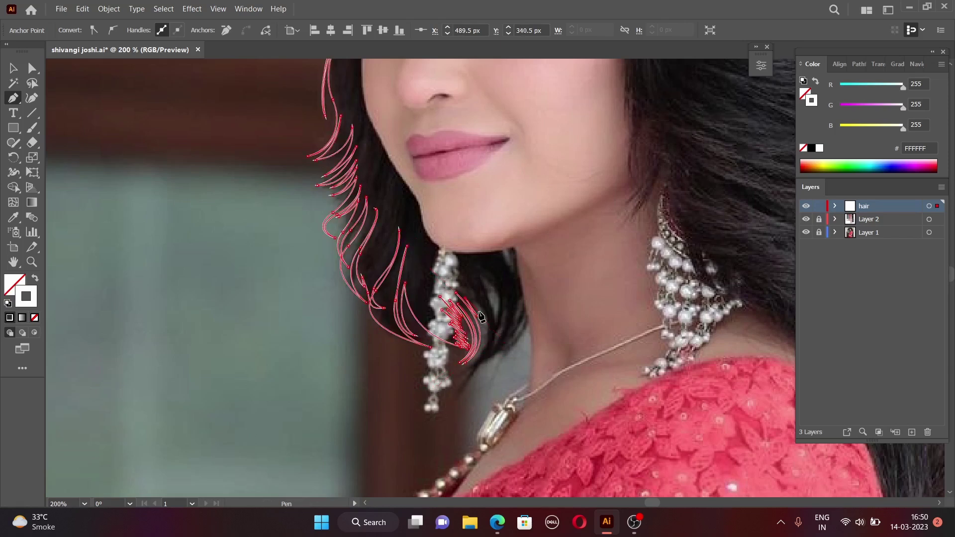
left_click(448, 401)
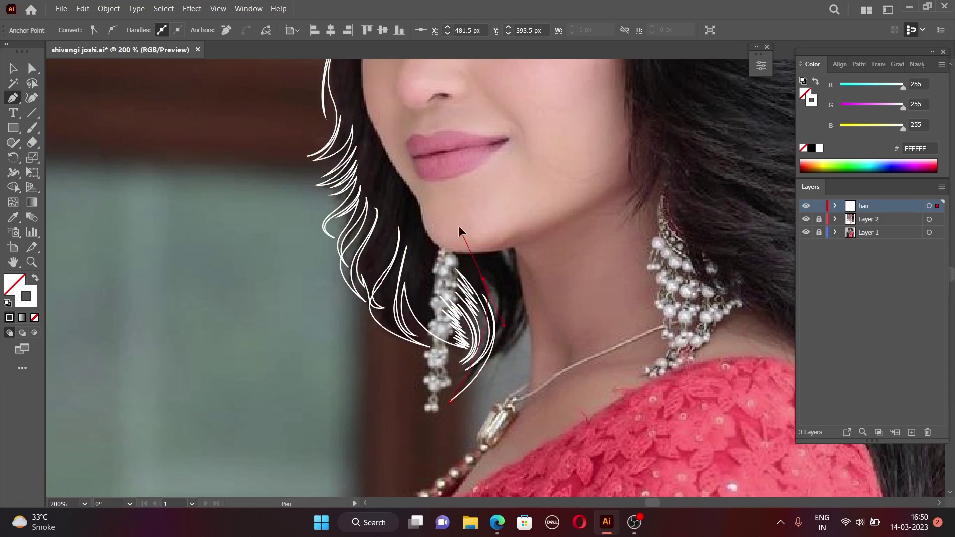
left_click(488, 284)
left_click(510, 248)
left_click(490, 366)
key("ctrl+a")
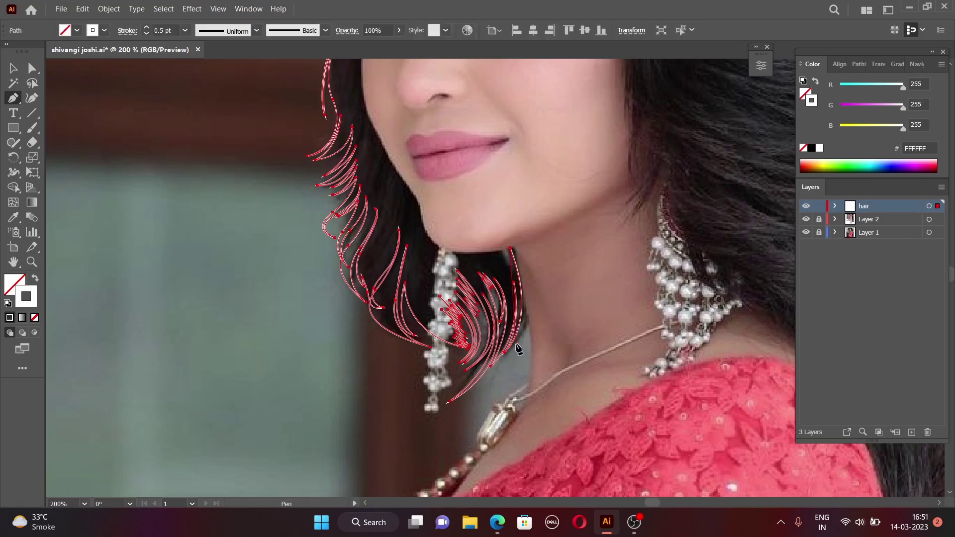
- Start a curved outline across the chin
left_click(515, 247)
left_click_drag(443, 252, 483, 255)
left_click(406, 248)
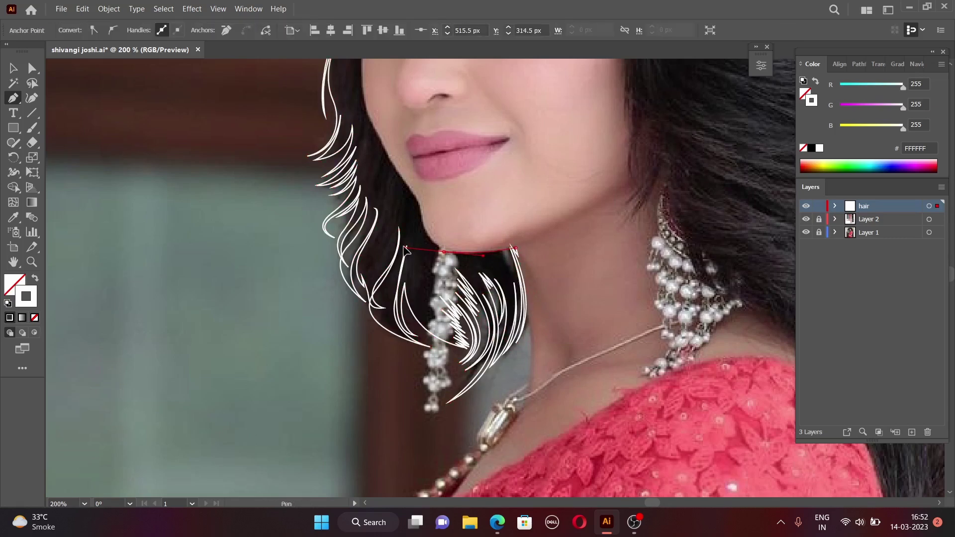
scroll(406, 249, "up", 2)
- Redo the chin outline and extend it up the jaw edge
scroll(445, 194, "up", 3)
left_click_drag(429, 295, 407, 275)
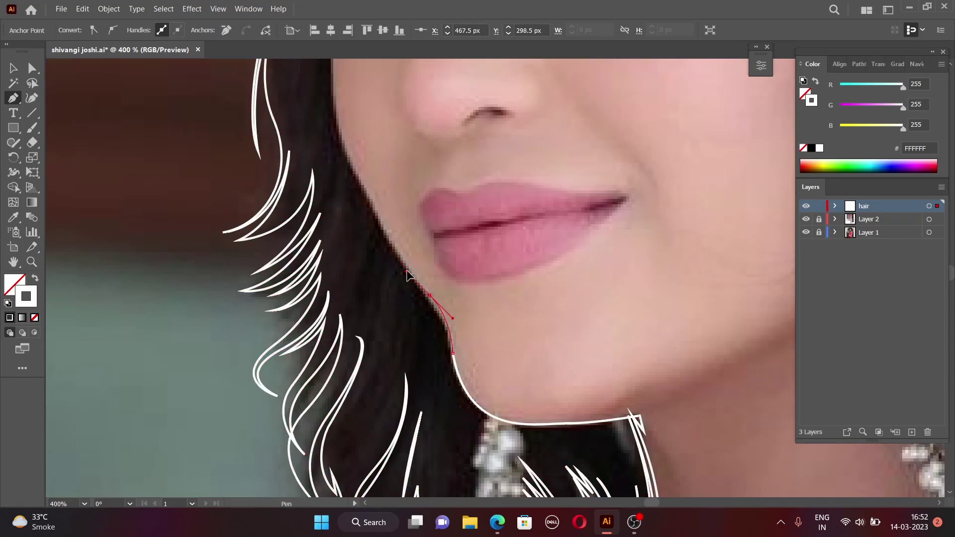
scroll(397, 277, "up", 1)
key("ctrl+z")
key("ctrl+z")
key("ctrl+z")
left_click(631, 436)
left_click(495, 443)
left_click(449, 370)
- Continue the outline up the hairline beside the eye
scroll(341, 309, "up", 3)
scroll(320, 277, "up", 2)
scroll(340, 300, "up", 1)
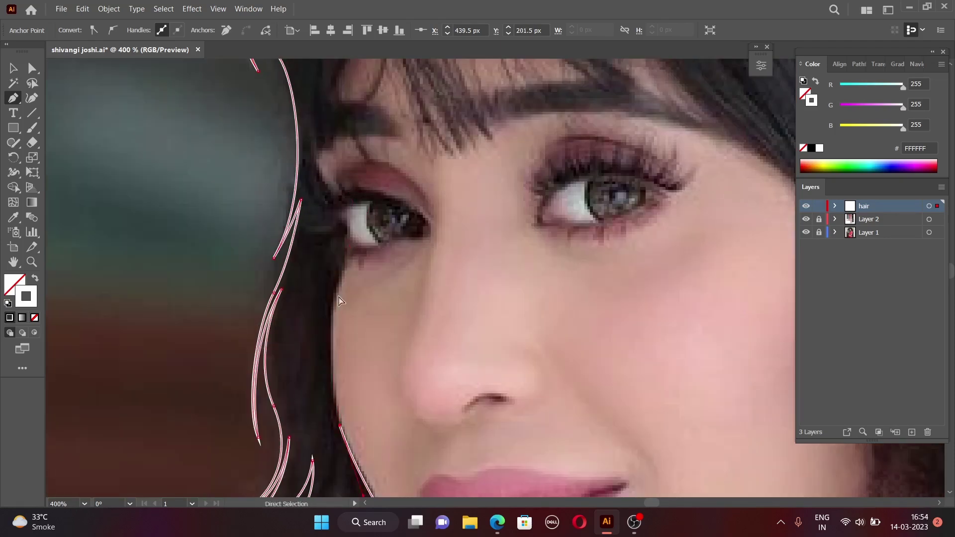
scroll(346, 258, "up", 1)
scroll(339, 299, "up", 3)
left_click(336, 398)
left_click(325, 379)
left_click_drag(316, 338, 324, 313)
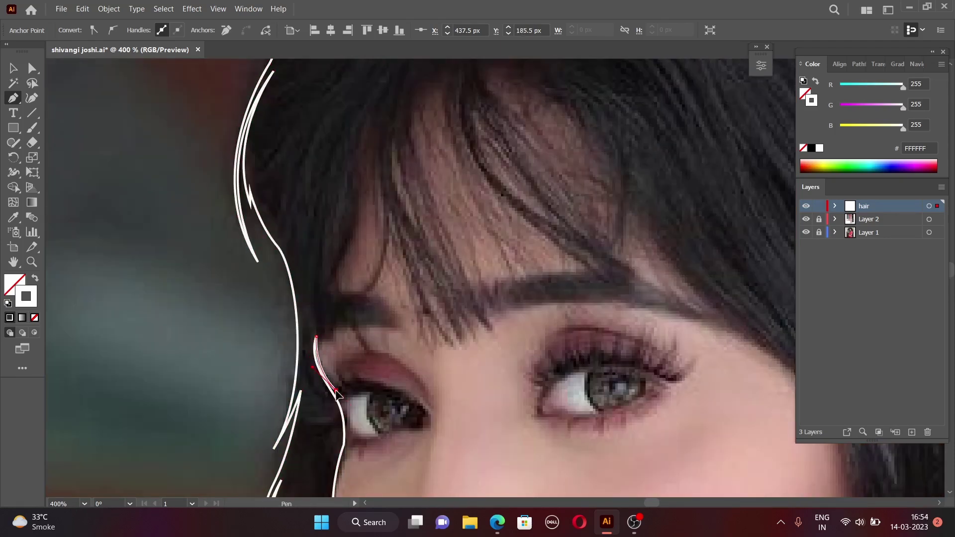
scroll(333, 388, "up", 1)
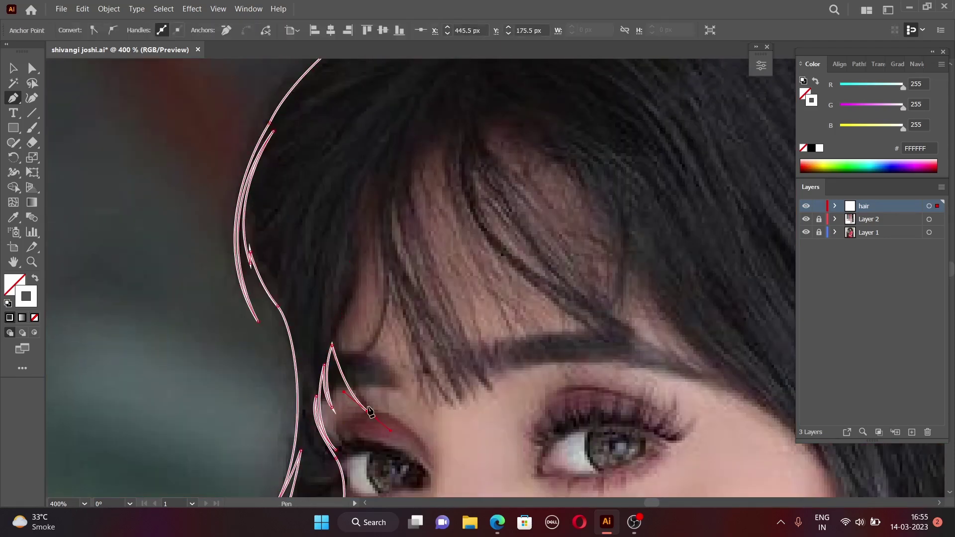
scroll(370, 412, "up", 1)
left_click_drag(340, 386, 352, 345)
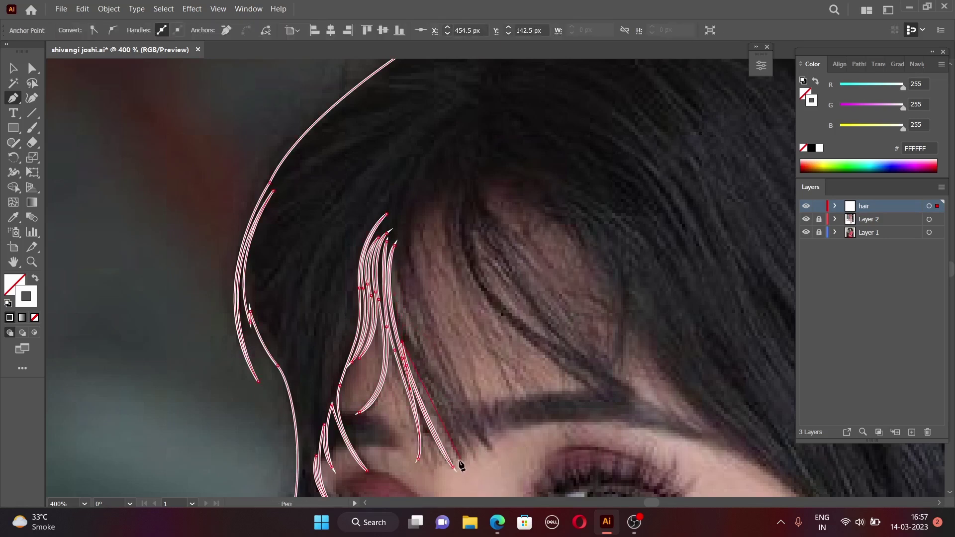
- Draw the first curved fringe strands from the crown down to the eyebrow
scroll(461, 465, "down", 2)
scroll(401, 118, "up", 1)
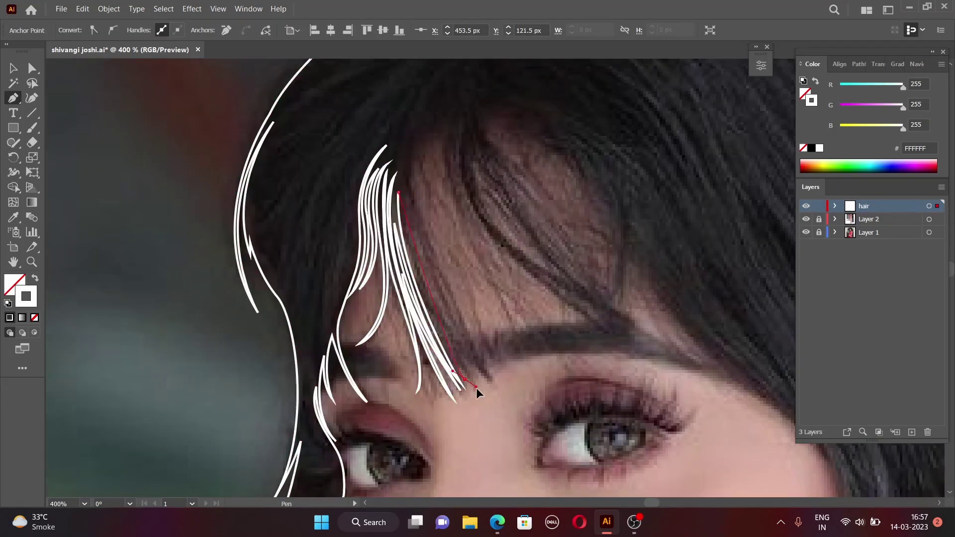
scroll(431, 197, "up", 1)
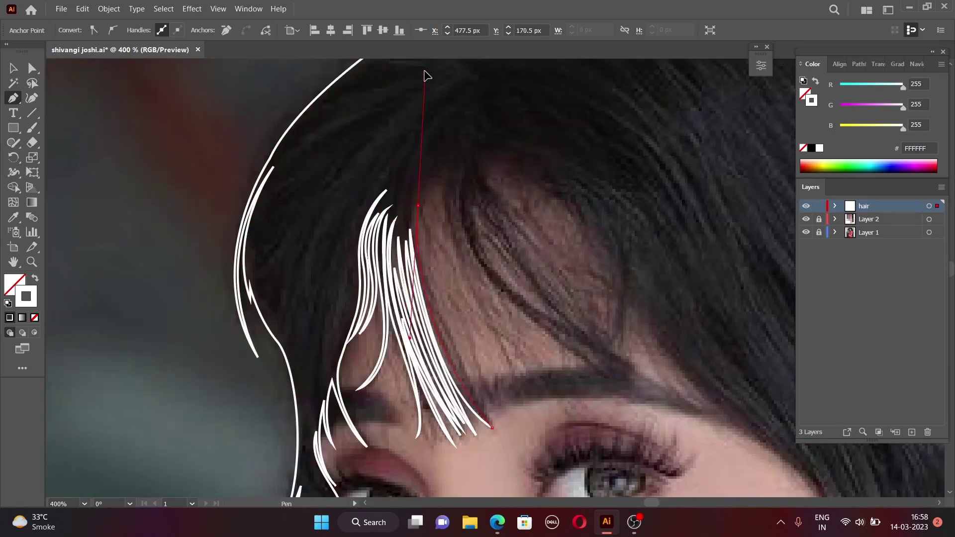
scroll(426, 149, "up", 1)
left_click(418, 197)
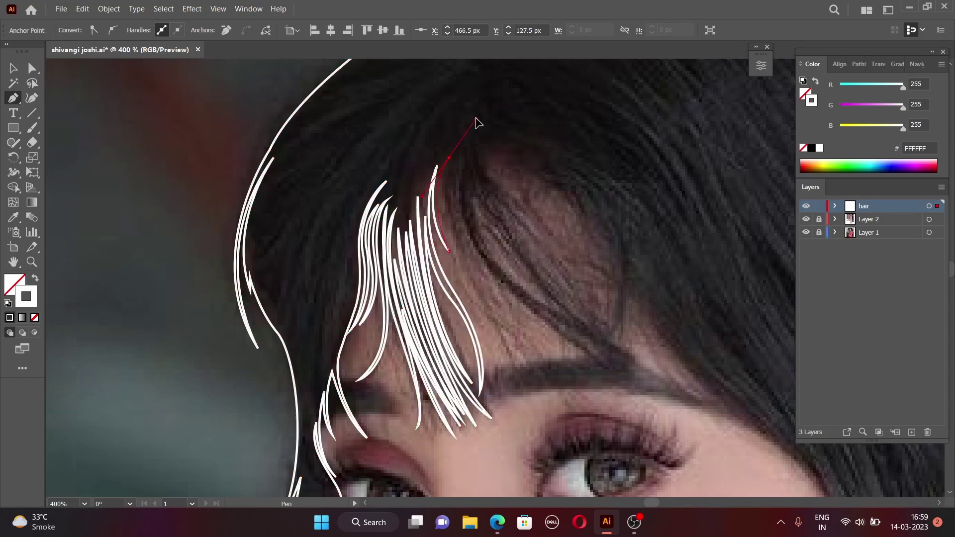
left_click(536, 357)
left_click_drag(458, 157, 483, 122)
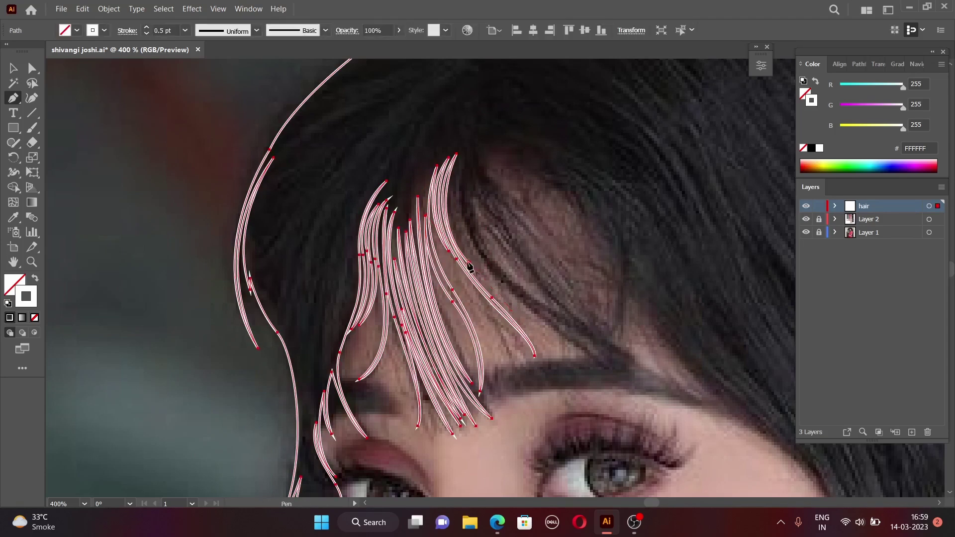
left_click(512, 293)
left_click(570, 343)
left_click(631, 377)
- Add another curved fringe strand ending at the eyebrow's outer end
left_click(671, 383)
left_click_drag(476, 169, 492, 130)
left_click(531, 282)
left_click(574, 305)
left_click(618, 330)
key("ctrl+a")
left_click(649, 360)
- Add shorter fringe strands and curve an outline along the right cheek contour
left_click(504, 166)
left_click(558, 239)
left_click(519, 173)
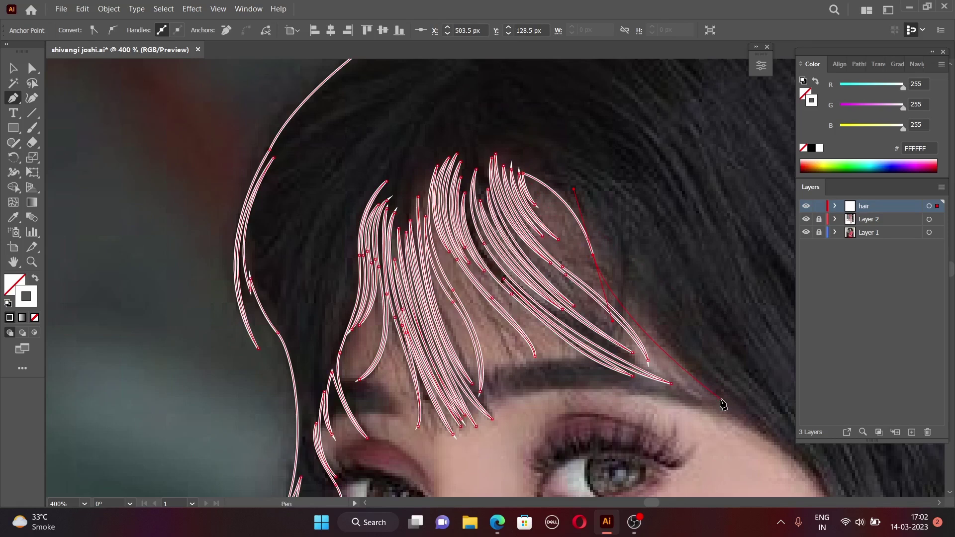
scroll(723, 404, "down", 5)
scroll(723, 404, "right", 5)
scroll(643, 491, "down", 5)
left_click_drag(626, 420, 661, 224)
- Draw a strand beside the right cheek
left_click(651, 294)
scroll(633, 465, "down", 3)
scroll(645, 224, "down", 1)
scroll(645, 224, "down", 2)
left_click(649, 393)
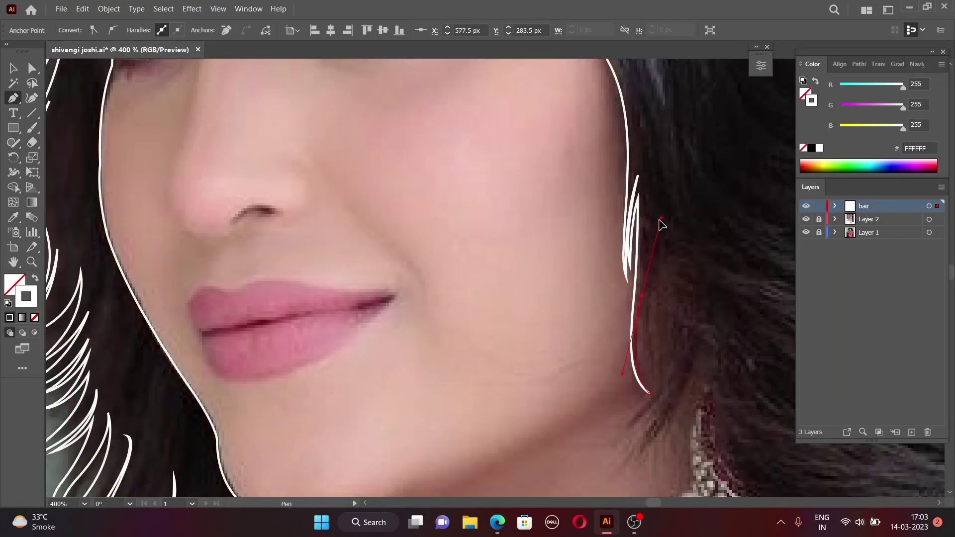
left_click(667, 245)
scroll(438, 419, "right", 5)
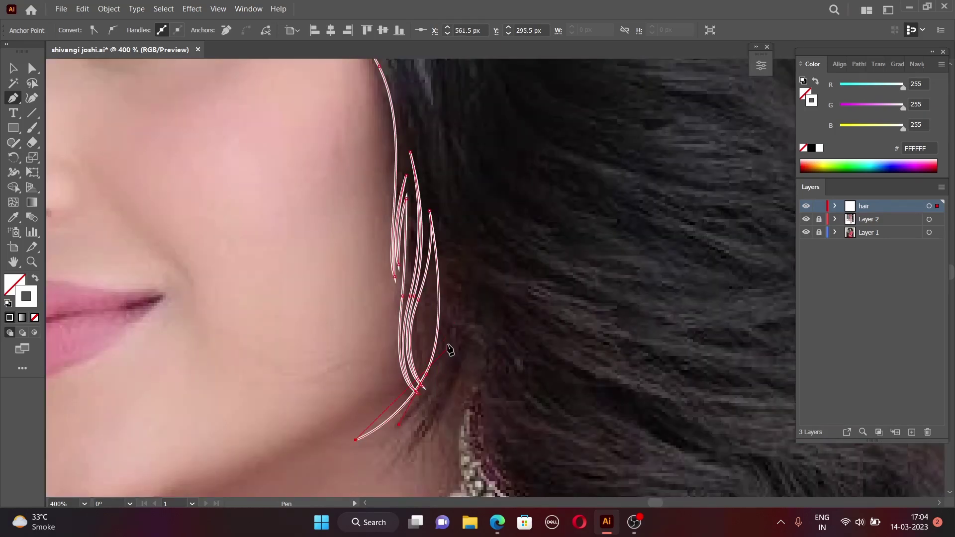
scroll(445, 196, "down", 2)
left_click_drag(390, 392, 305, 466)
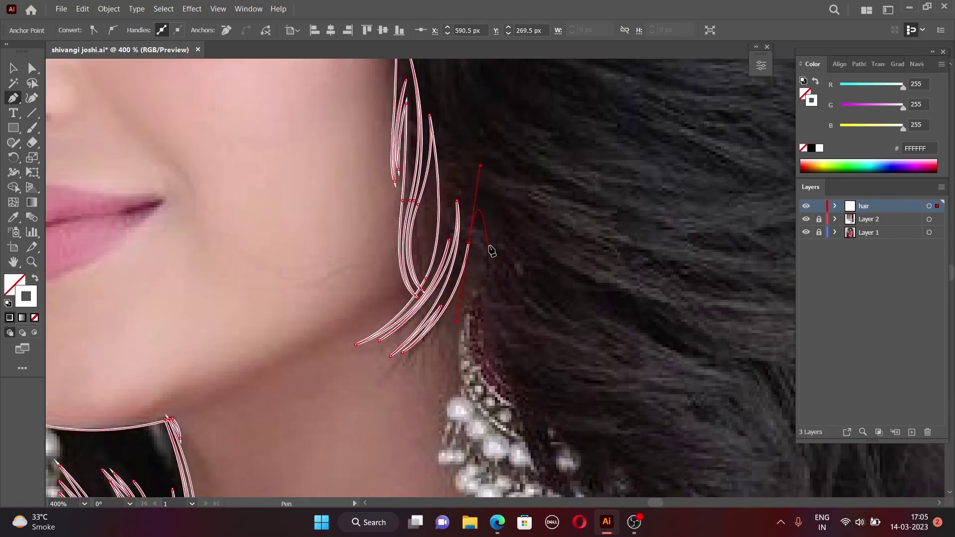
- Trace curved strands along the hair edge past the earring
scroll(490, 251, "down", 4)
scroll(647, 398, "down", 1)
left_click_drag(602, 351, 704, 433)
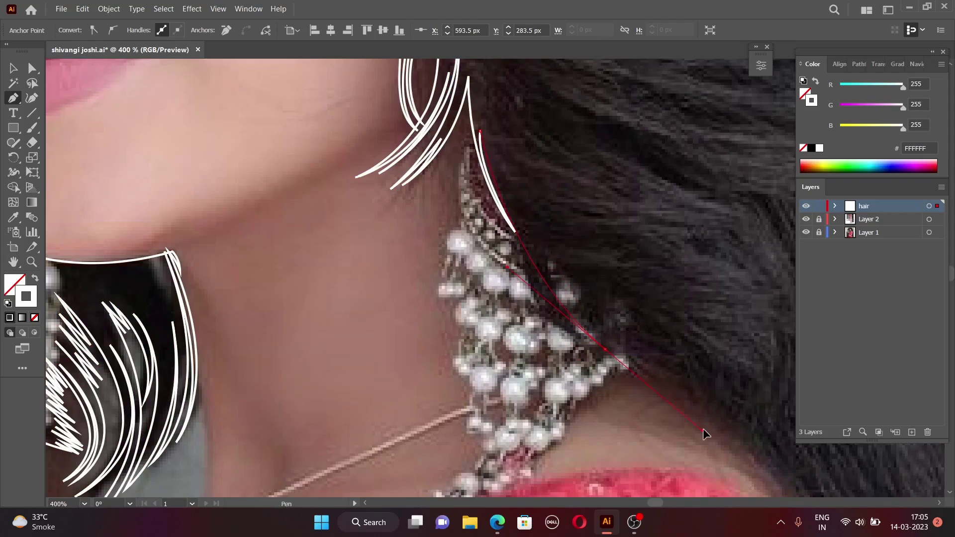
scroll(704, 433, "right", 8)
scroll(492, 378, "down", 2)
scroll(348, 299, "down", 3)
left_click_drag(286, 230, 402, 256)
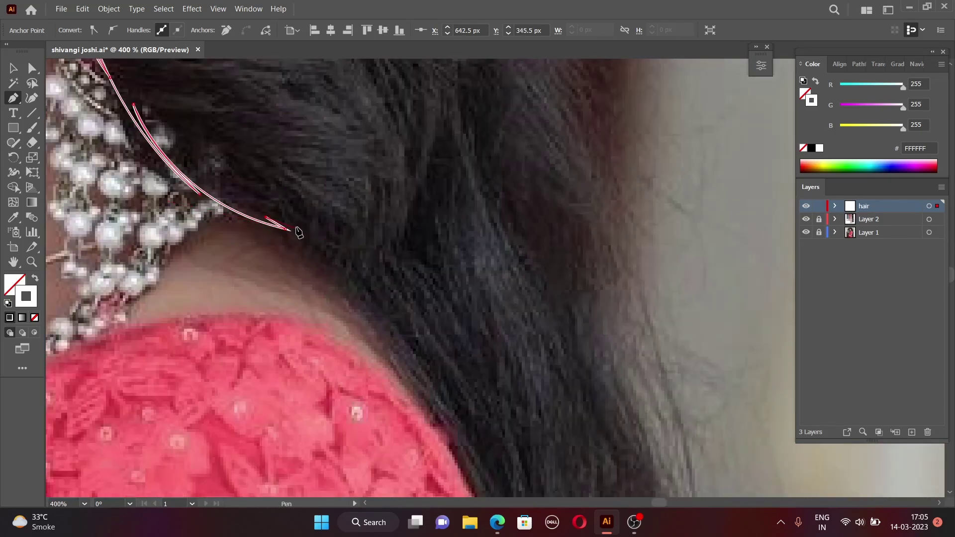
scroll(351, 312, "down", 3)
scroll(518, 303, "down", 3)
scroll(465, 326, "down", 1)
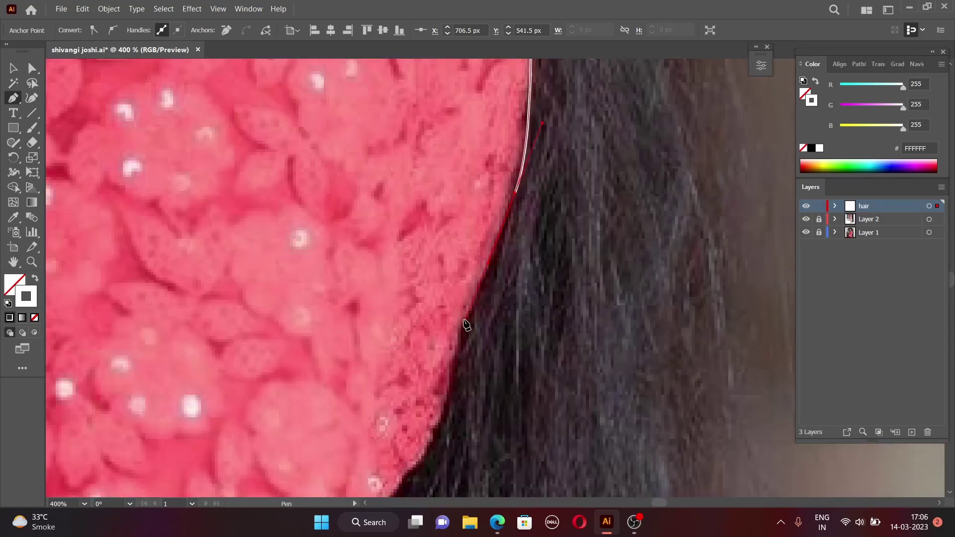
left_click_drag(433, 284, 405, 331)
- Continue the hair-edge outline down along the blouse edge
scroll(378, 279, "down", 3)
scroll(358, 256, "down", 2)
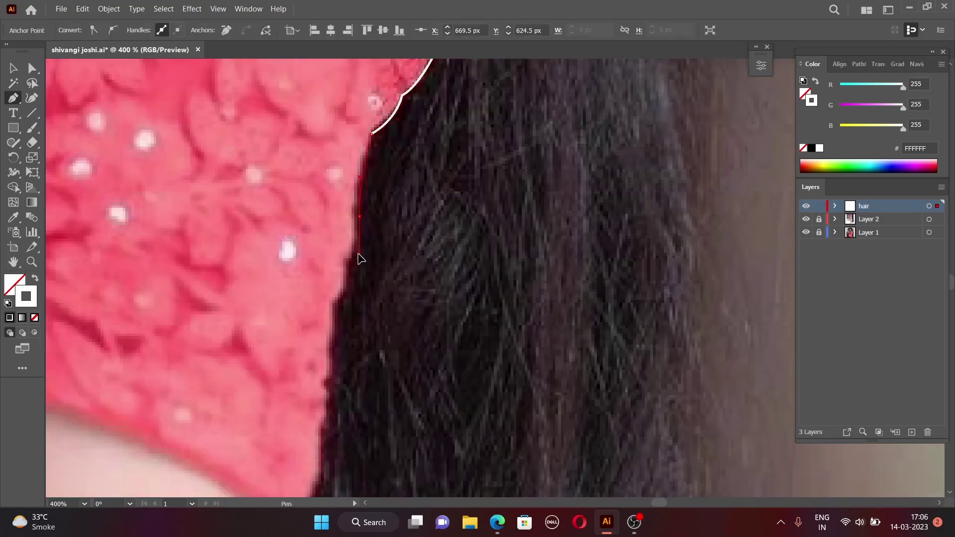
scroll(349, 249, "right", 3)
left_click_drag(320, 243, 301, 290)
scroll(279, 253, "down", 4)
scroll(261, 174, "down", 1)
scroll(266, 205, "down", 4)
left_click_drag(270, 147, 261, 188)
- Draw a smoothly bending strand in the hair beside the blouse
scroll(324, 358, "down", 2)
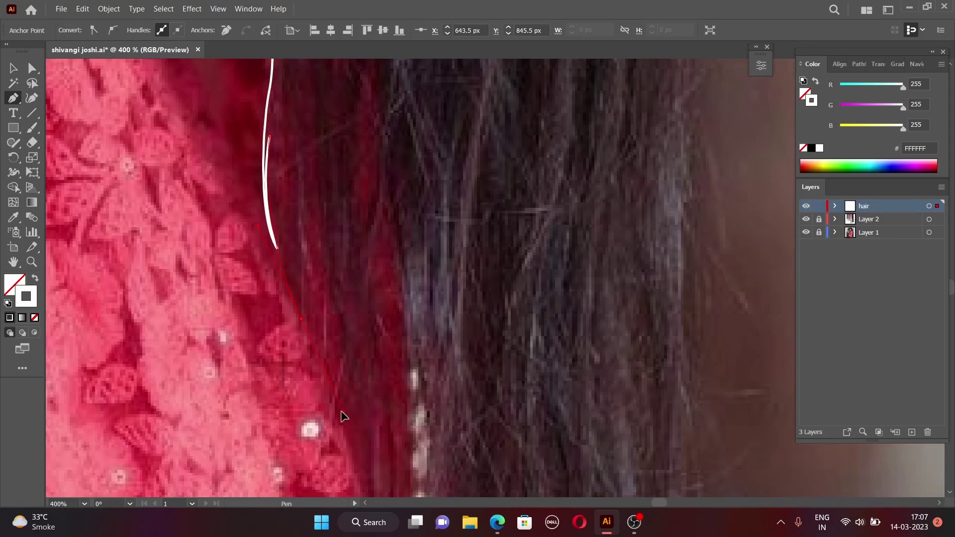
scroll(348, 299, "up", 2)
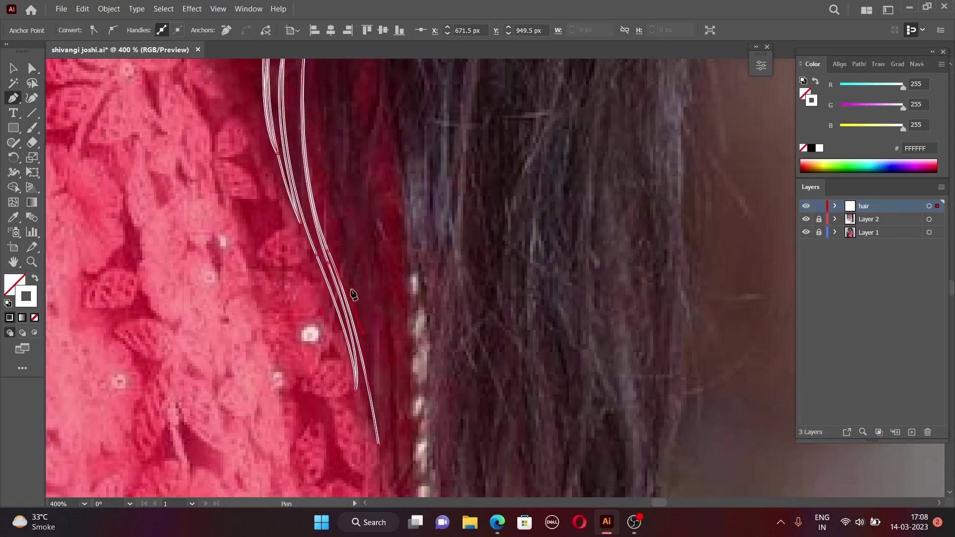
left_click_drag(362, 133, 387, 93)
left_click_drag(356, 273, 367, 347)
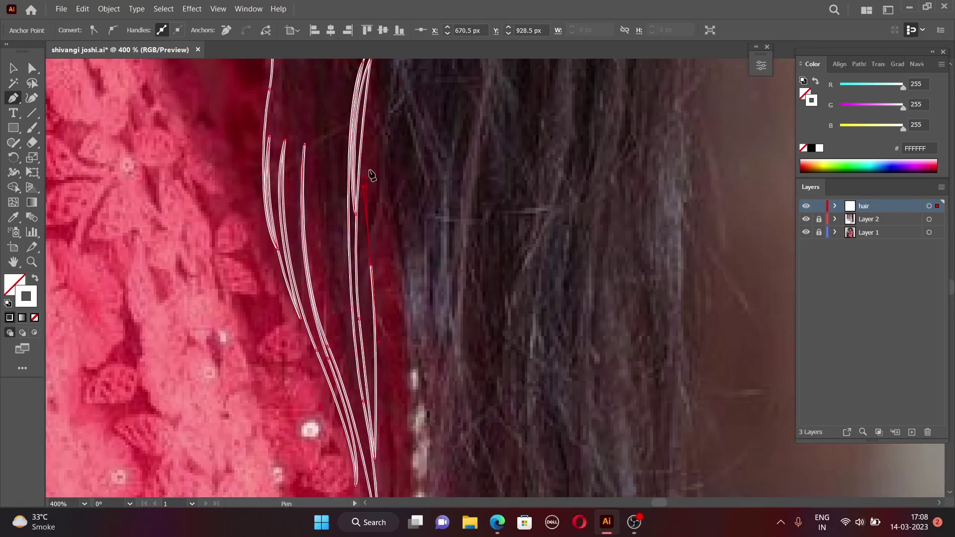
scroll(383, 448, "down", 5)
left_click(389, 463)
- Add further strand anchors along the hair edge by the blouse
left_click(427, 188)
scroll(386, 106, "up", 2)
scroll(461, 161, "down", 2)
scroll(525, 280, "down", 3)
left_click(421, 290)
- Extend the outline path with curved anchors up the hair's edge
scroll(500, 338, "down", 3)
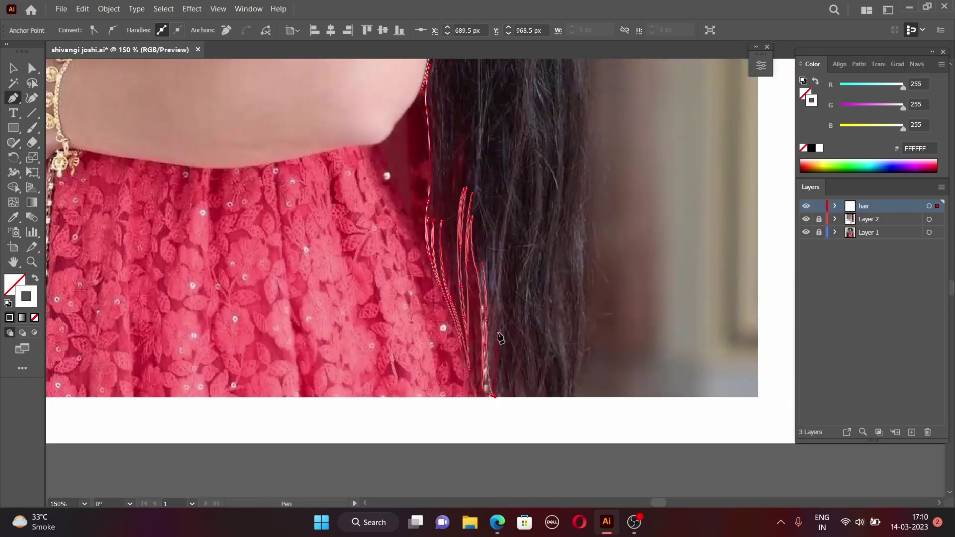
left_click(520, 397)
left_click(523, 302)
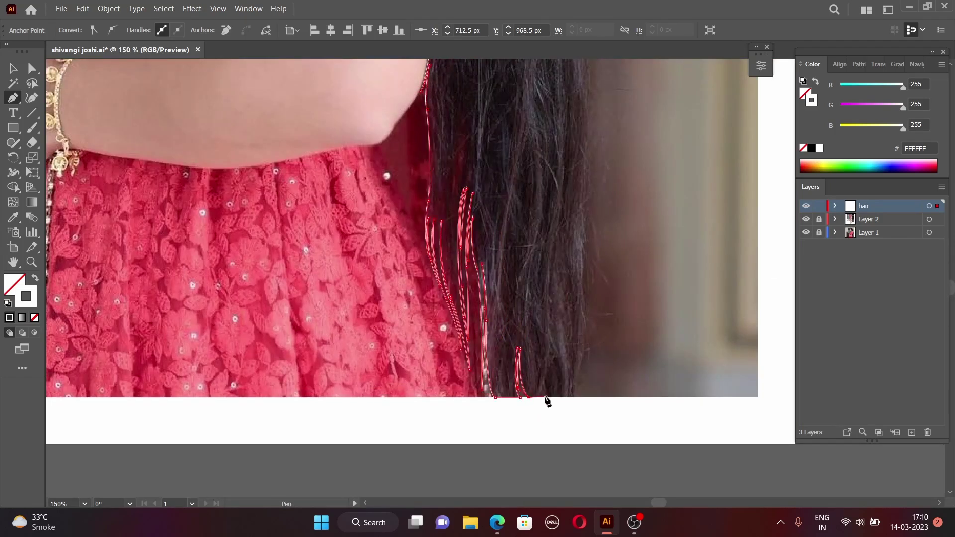
scroll(599, 211, "up", 5)
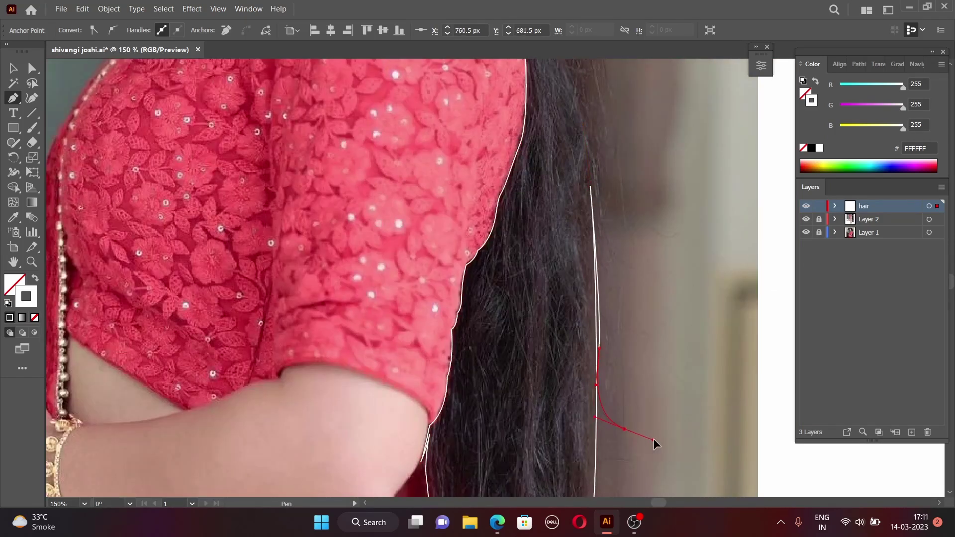
scroll(606, 315, "up", 1)
left_click_drag(588, 164, 578, 127)
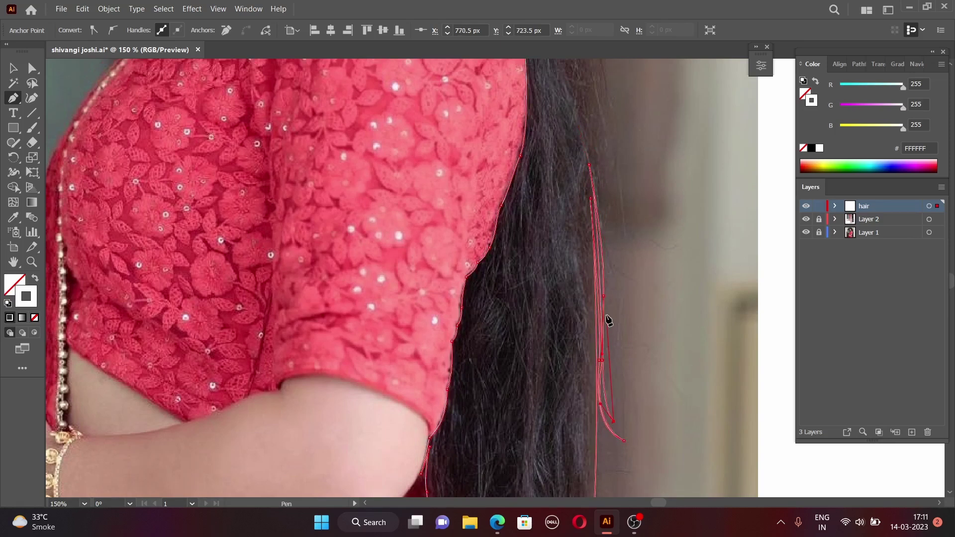
scroll(608, 320, "up", 4)
scroll(608, 320, "up", 1)
- Draw a new path from the hair tips up past the shoulder
left_click(641, 475)
left_click(607, 390)
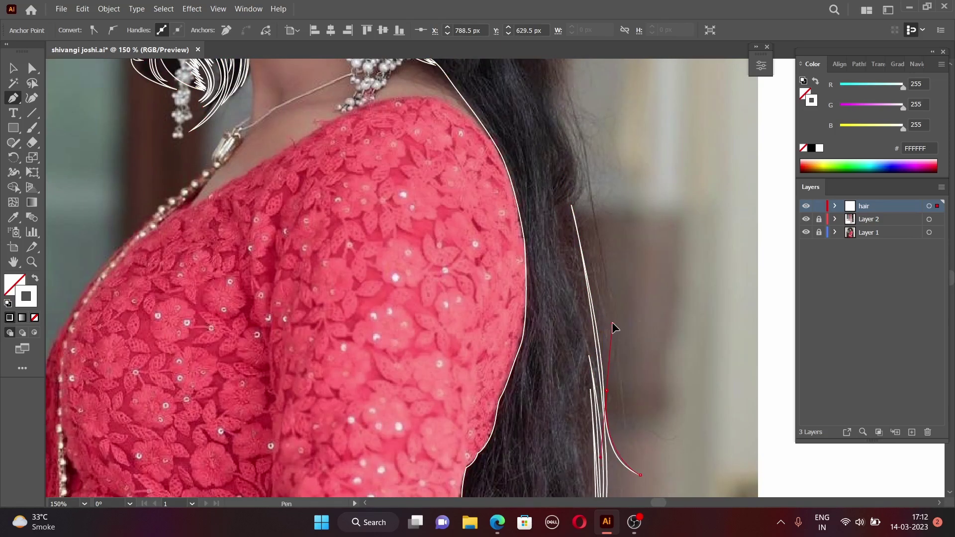
scroll(571, 251, "up", 3)
left_click(572, 253)
scroll(545, 192, "up", 5)
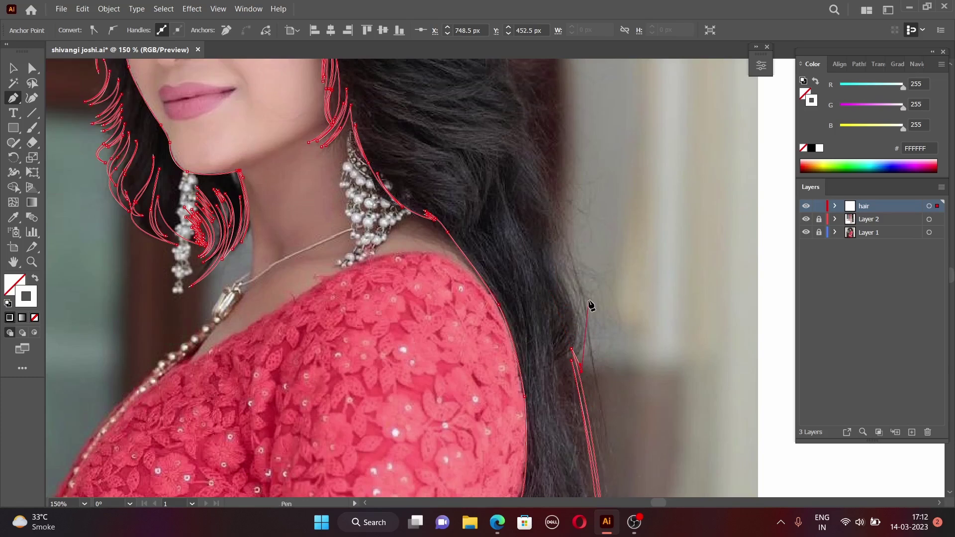
left_click(548, 250)
scroll(547, 294, "up", 2)
scroll(530, 312, "up", 3)
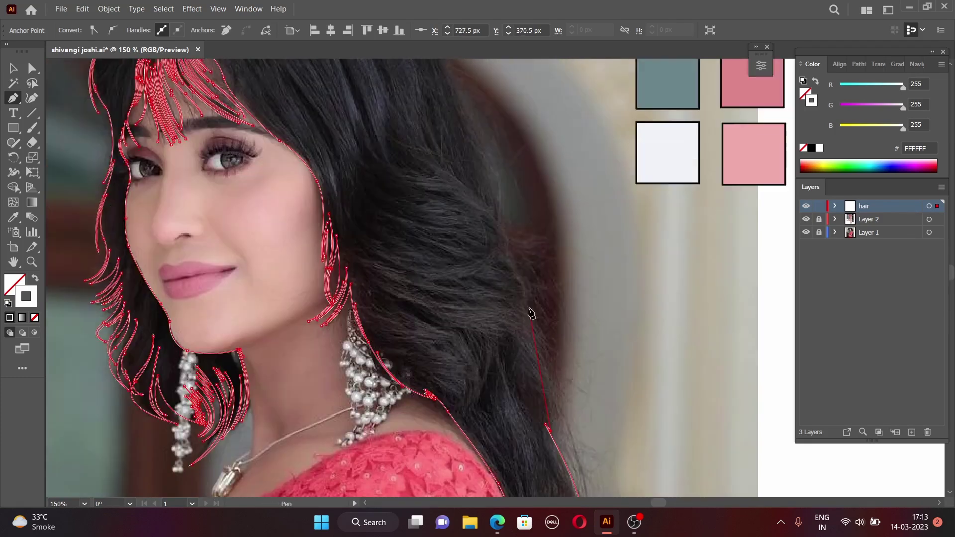
scroll(530, 312, "up", 1)
left_click_drag(601, 403, 640, 386)
left_click(525, 347)
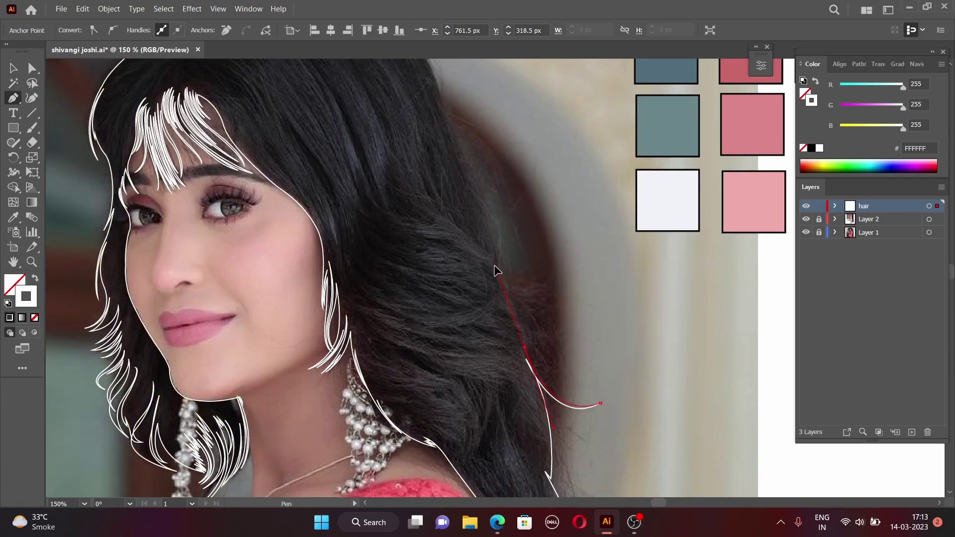
key("ctrl+a")
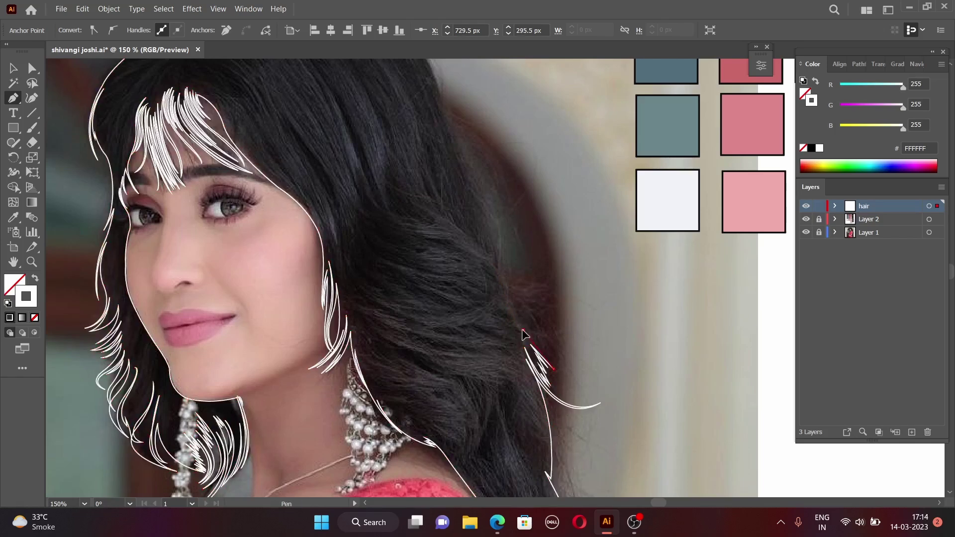
- Add a curved side strand and outline the upper hair over the crown, then fit the view
scroll(525, 333, "up", 2)
left_click_drag(433, 356, 515, 396)
left_click(550, 441)
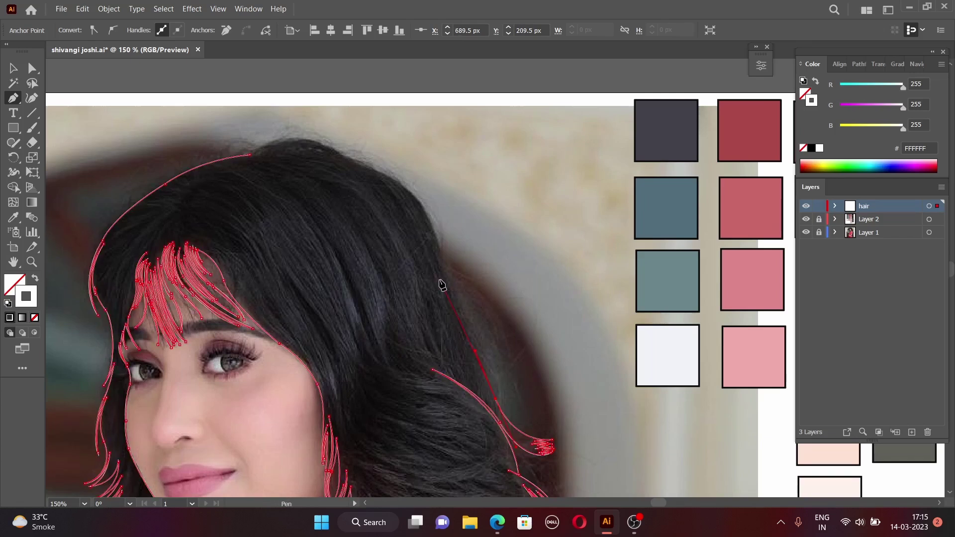
left_click_drag(501, 409, 479, 365)
mouse_move(465, 326)
left_mouse_down()
mouse_move(427, 282)
mouse_move(437, 209)
left_mouse_up()
scroll(455, 230, "up", 1)
left_click_drag(337, 177, 302, 158)
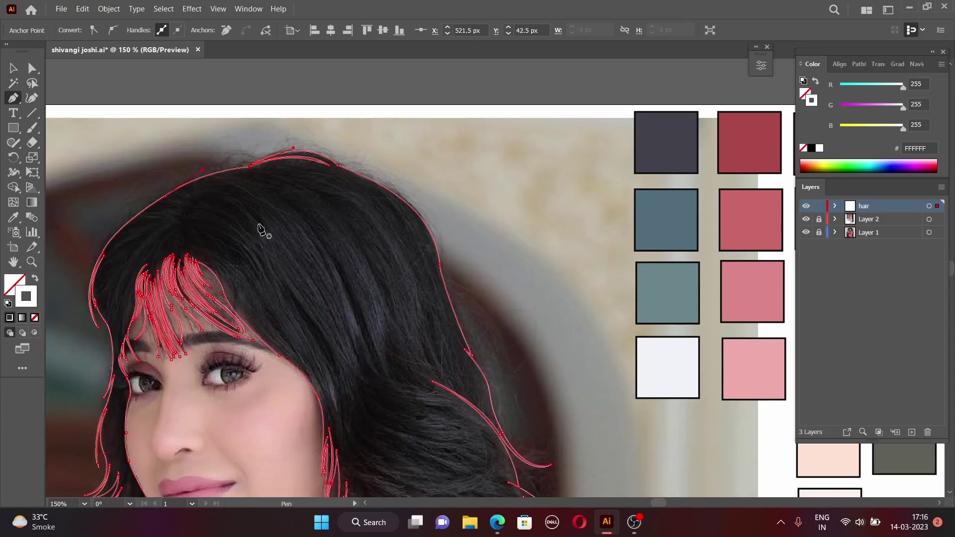
key("ctrl+0")
- Hide the photo to check the hair shape, then draw thin black strands along the crown
left_click(807, 234)
left_click(807, 234)
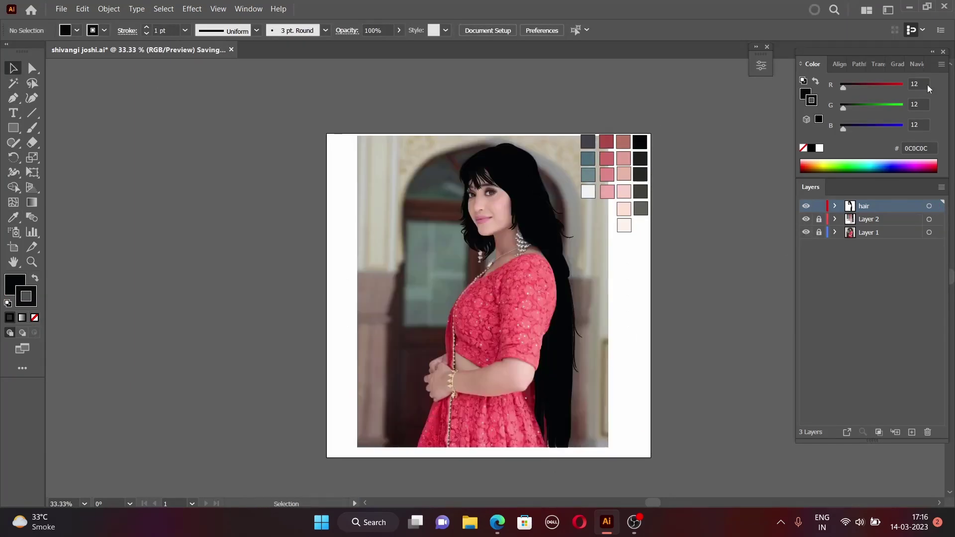
scroll(478, 209, "up", 5)
key("p")
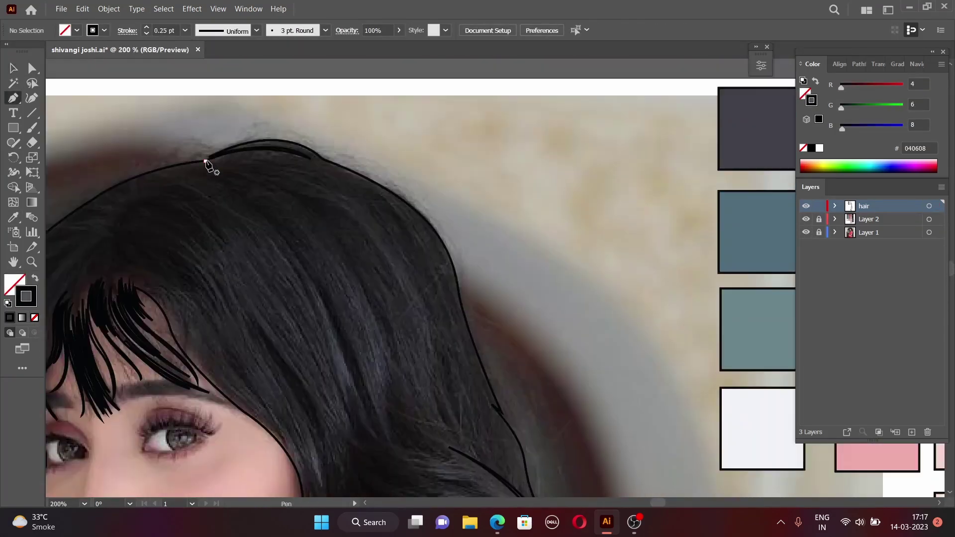
left_click(208, 164)
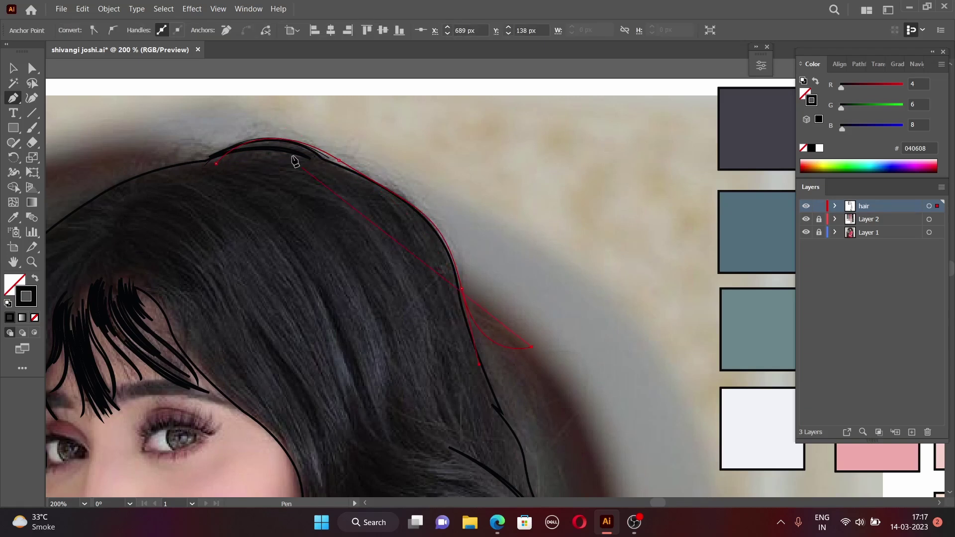
left_click(545, 465)
scroll(545, 464, "down", 3)
left_click(434, 187)
left_click_drag(524, 273, 596, 289)
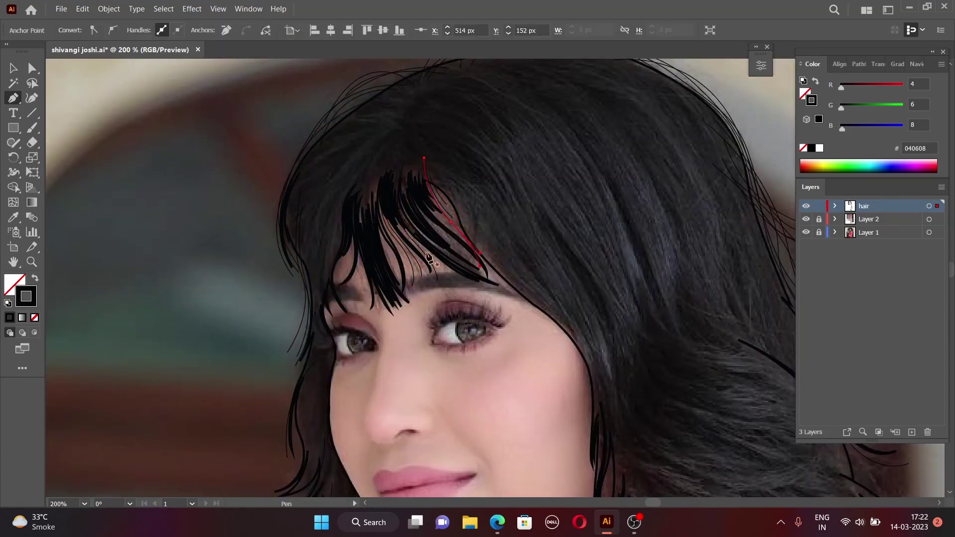
- Draw black strand lines across the fringe and beside the left eye
left_click(338, 238)
left_click(373, 181)
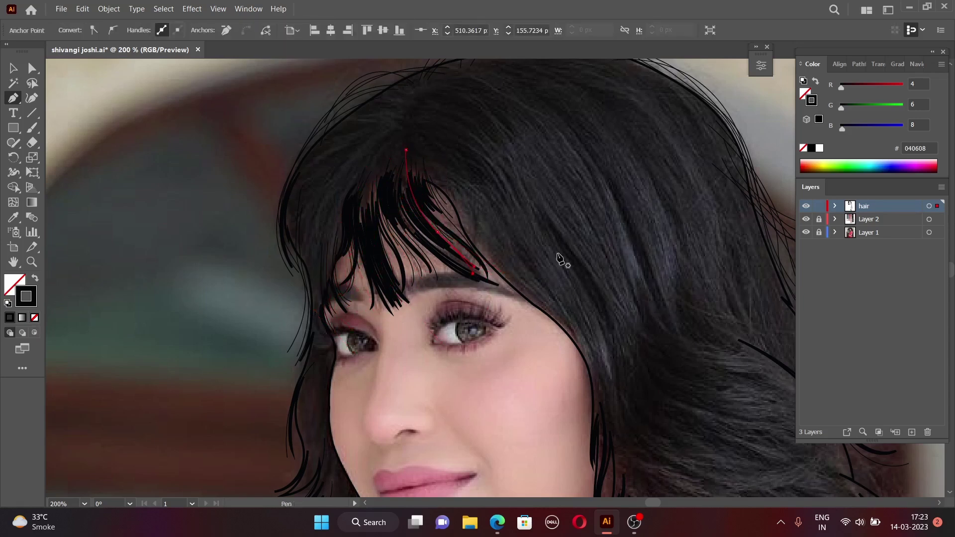
scroll(559, 261, "down", 5)
left_click(621, 313)
scroll(632, 340, "down", 3)
scroll(719, 396, "down", 2)
scroll(718, 396, "down", 2)
- Draw curved flyaway strands fanning down the back of the hair near the neck
scroll(719, 396, "right", 5)
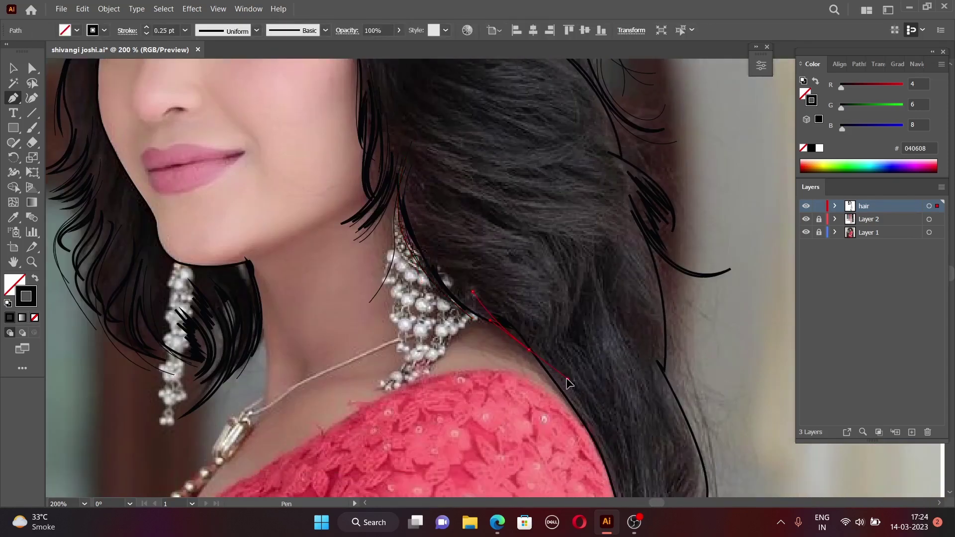
left_click_drag(534, 380, 547, 430)
scroll(541, 379, "down", 4)
scroll(541, 379, "right", 2)
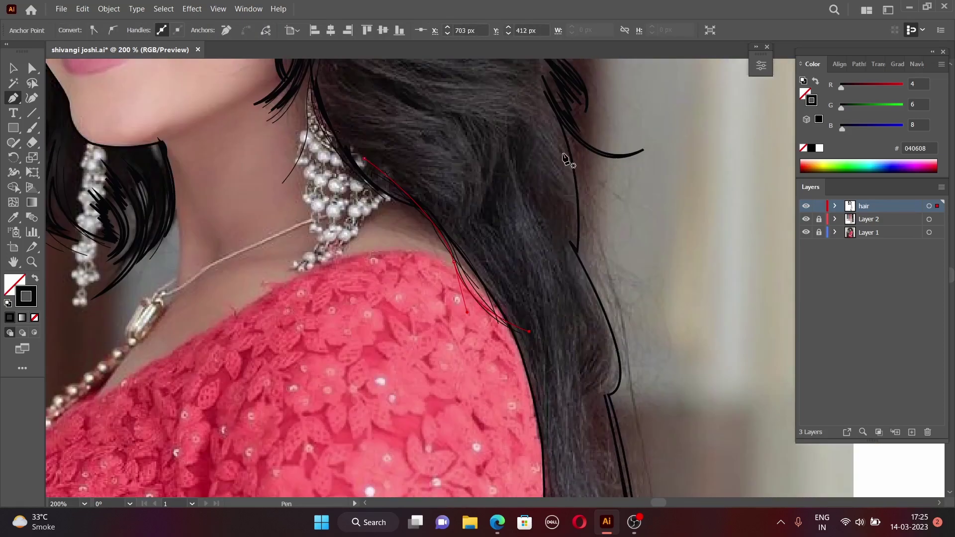
scroll(665, 395, "down", 5)
scroll(666, 423, "down", 1)
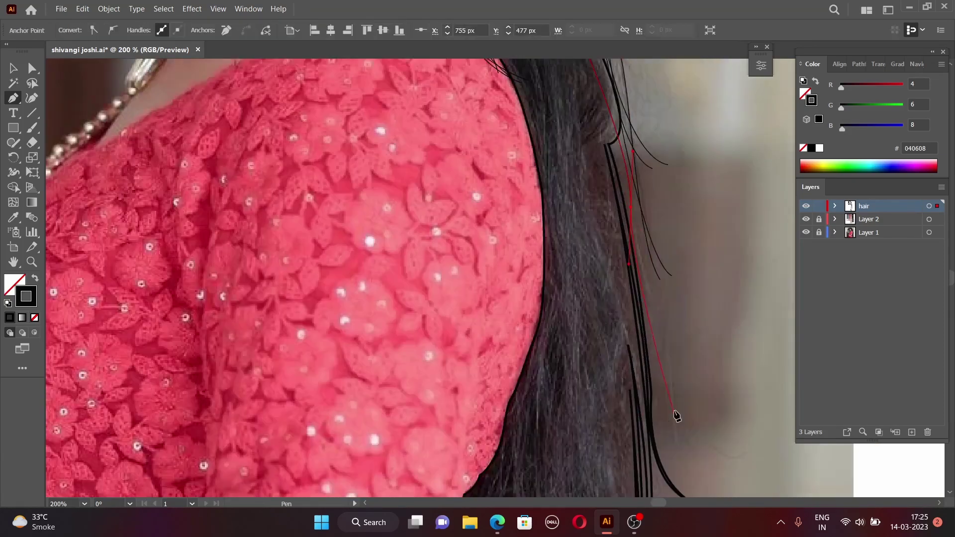
scroll(731, 385, "down", 1)
scroll(746, 393, "down", 2)
scroll(676, 438, "down", 1)
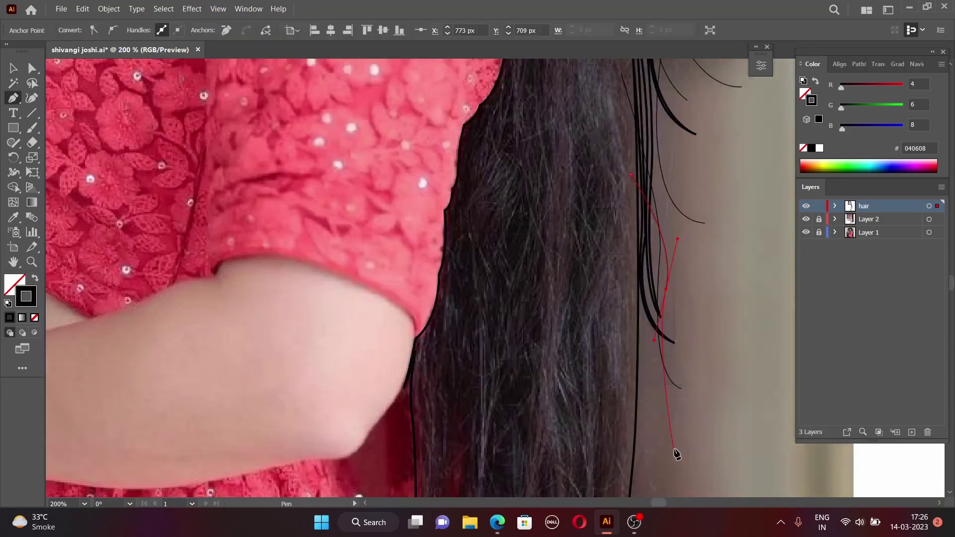
scroll(667, 405, "down", 5)
left_click_drag(635, 330, 646, 301)
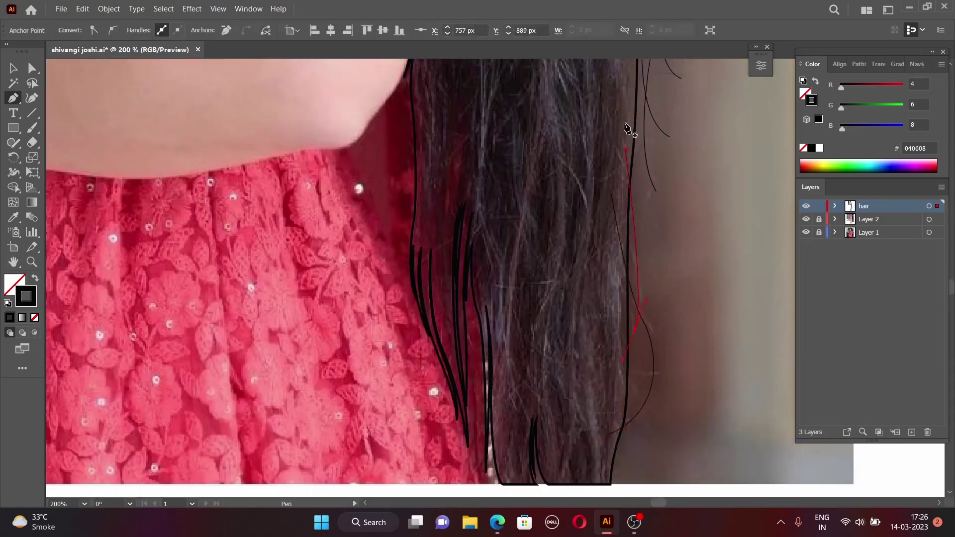
scroll(641, 438, "down", 2)
scroll(716, 388, "up", 2)
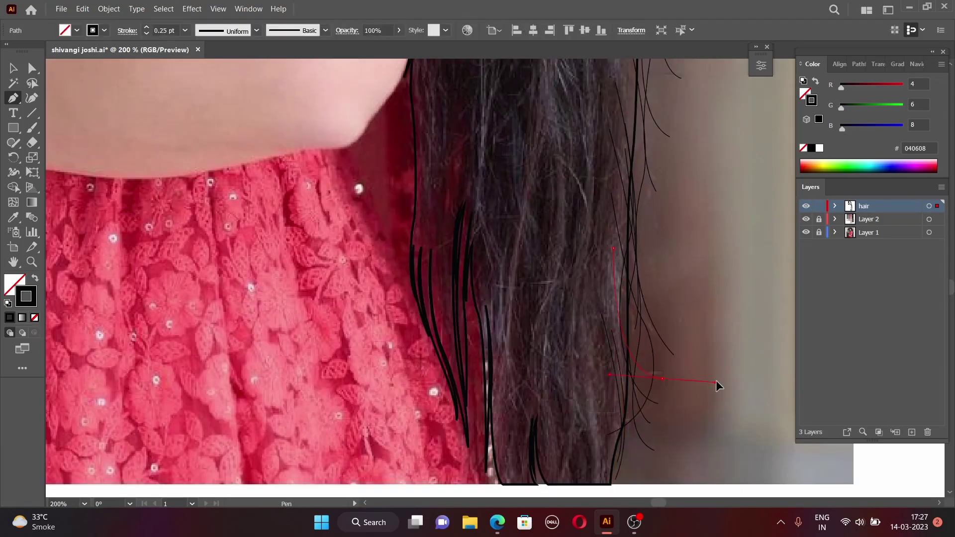
scroll(682, 436, "up", 3)
scroll(685, 441, "up", 5)
scroll(683, 478, "down", 3)
scroll(674, 315, "down", 2)
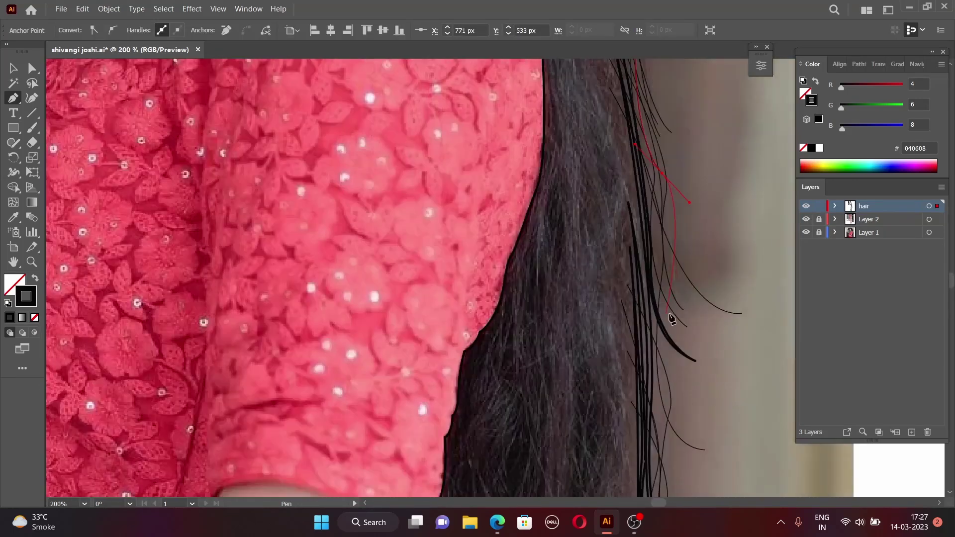
scroll(609, 229, "up", 5)
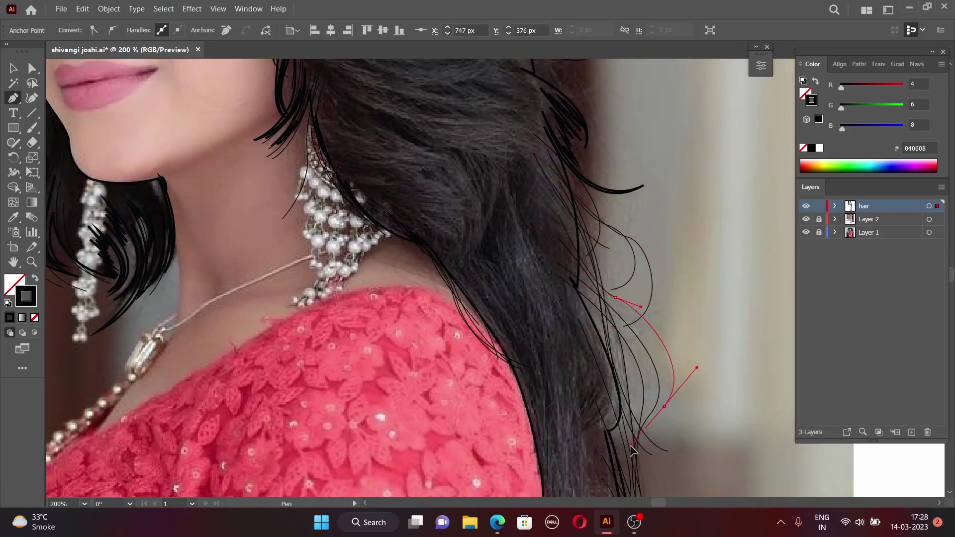
scroll(622, 348, "up", 3)
scroll(634, 237, "up", 1)
scroll(624, 379, "up", 4)
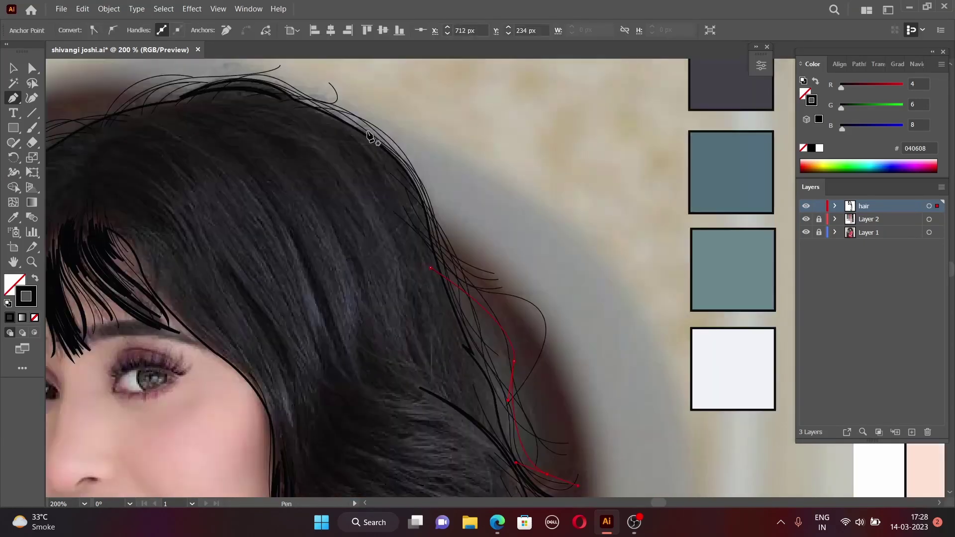
- Select all paths with the same fill and stroke and fill them solid black
key("ctrl+0")
left_click(12, 69)
key("ctrl+a")
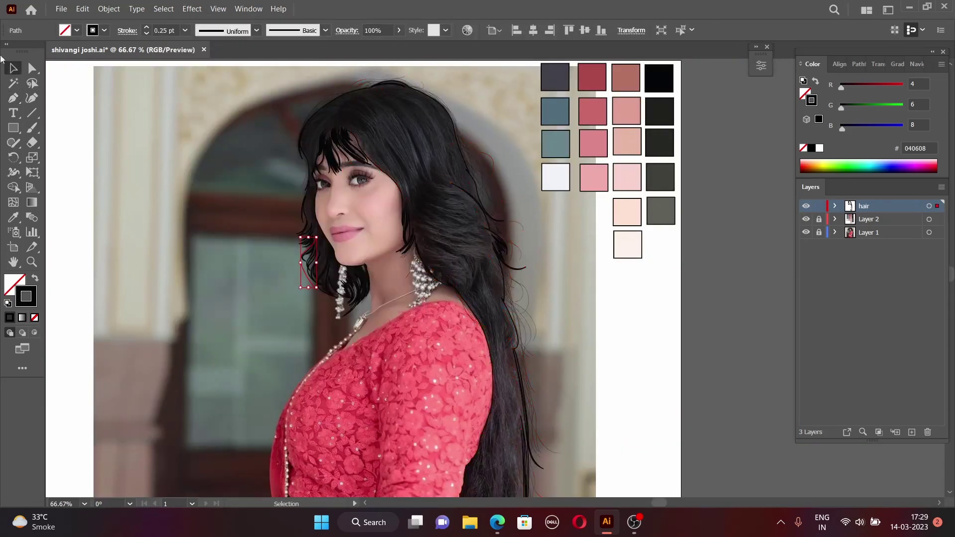
left_click(163, 8)
left_click(396, 232)
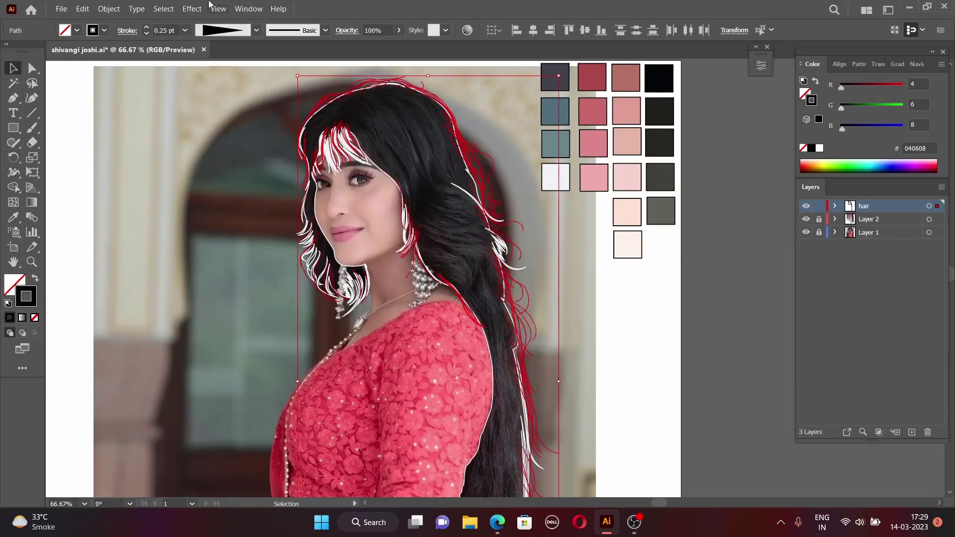
key("shift+x")
- Deselect, zoom out to the full page and select all the hair paths
key("ctrl+shift+a")
key("ctrl+minus")
key("ctrl+minus")
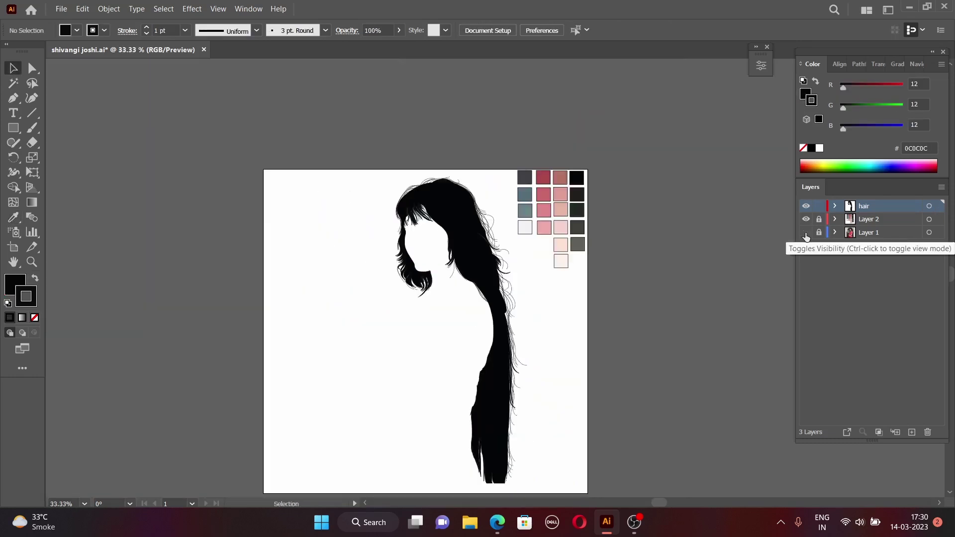
key("ctrl+a")
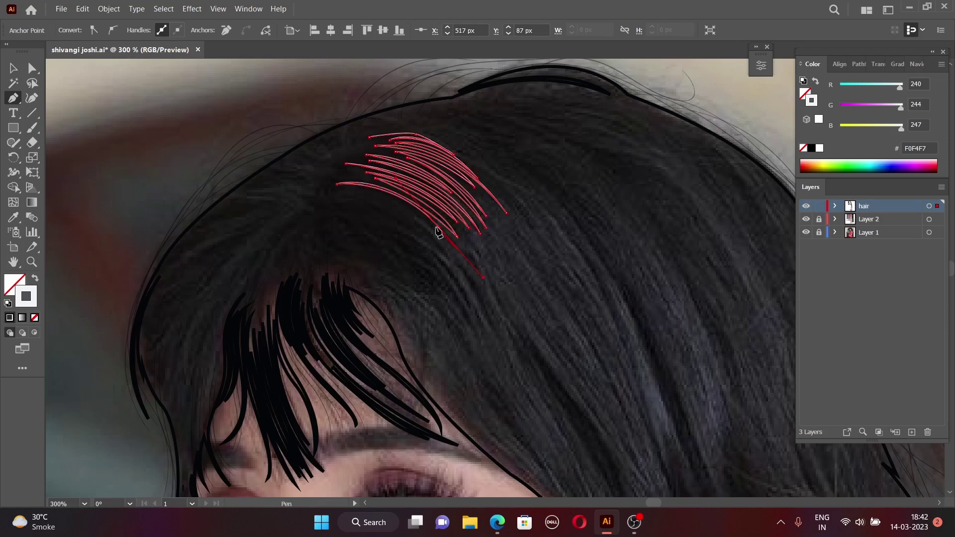
- Draw white highlight strands curving across the crown and one running down-left
left_click(325, 195)
left_click(334, 215)
left_click_drag(480, 336, 500, 378)
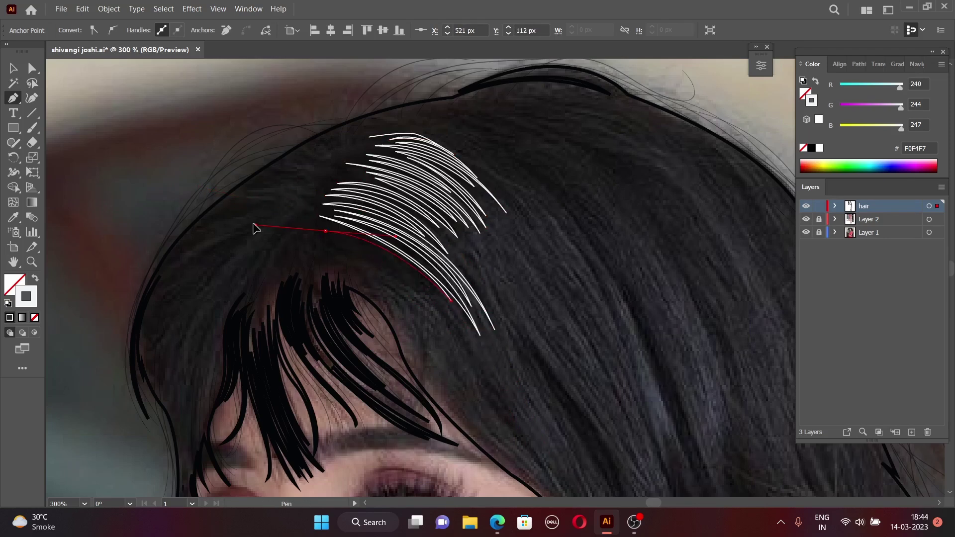
key("ctrl+a")
left_click(309, 247)
left_click(249, 257)
left_click(219, 283)
left_click(188, 351)
key("ctrl+a")
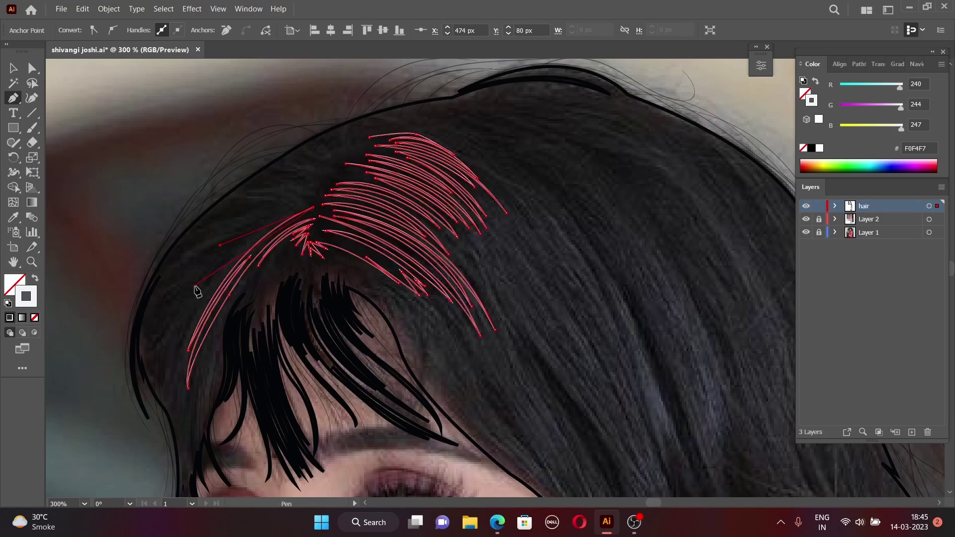
- Add highlight strands at the left of the crown near the hairline
scroll(351, 156, "down", 1)
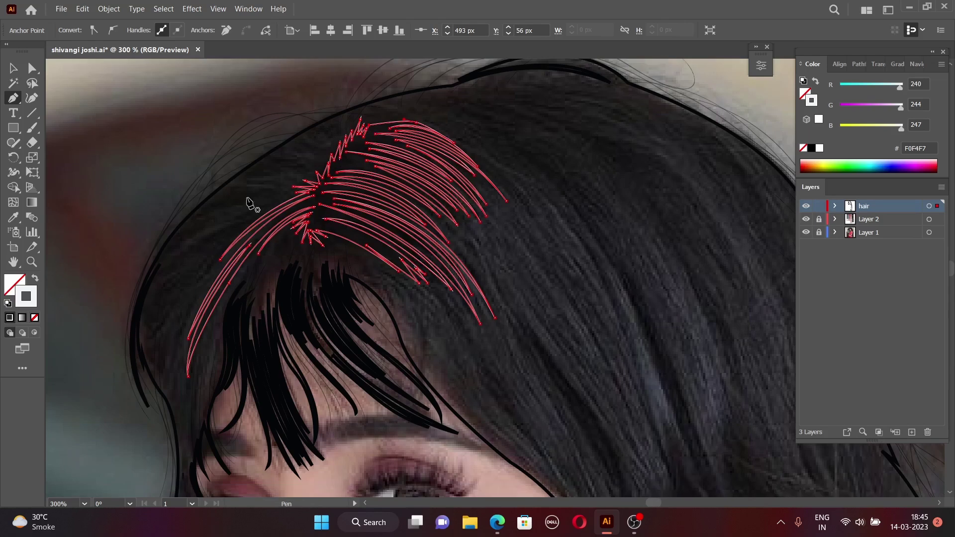
left_click(197, 215)
left_click_drag(240, 201, 267, 193)
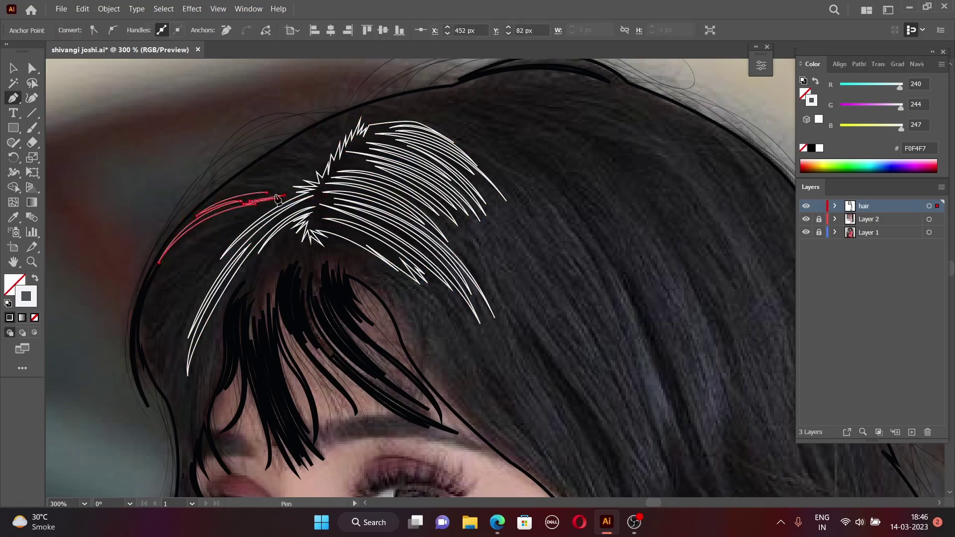
key("Escape")
scroll(245, 222, "down", 3)
left_click(246, 186)
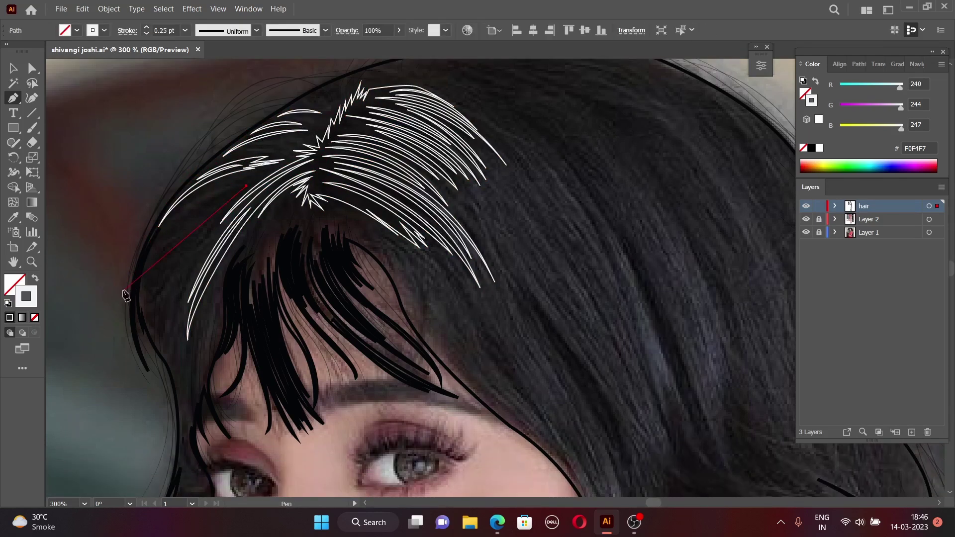
left_click_drag(173, 355, 170, 286)
left_click_drag(208, 239, 156, 279)
scroll(259, 151, "down", 4)
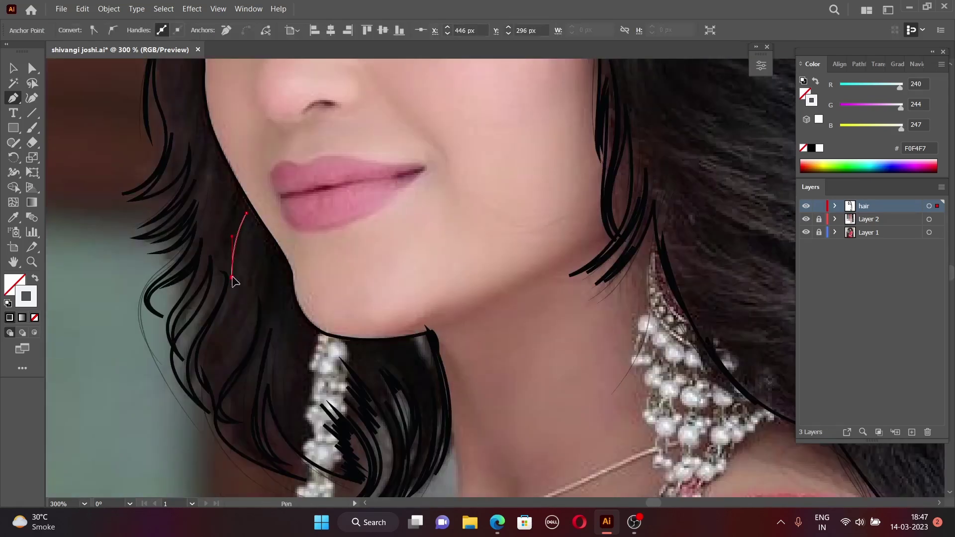
scroll(251, 250, "down", 1)
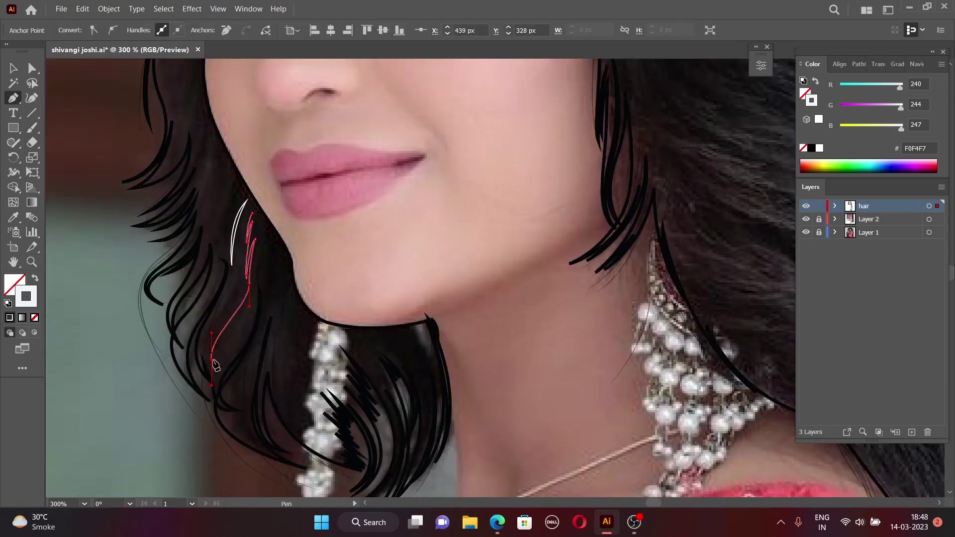
key("Escape")
- Draw a multi-point highlight strand beside the chin, extending up toward it
left_click(261, 271)
left_click(264, 317)
left_click(258, 333)
left_click(252, 348)
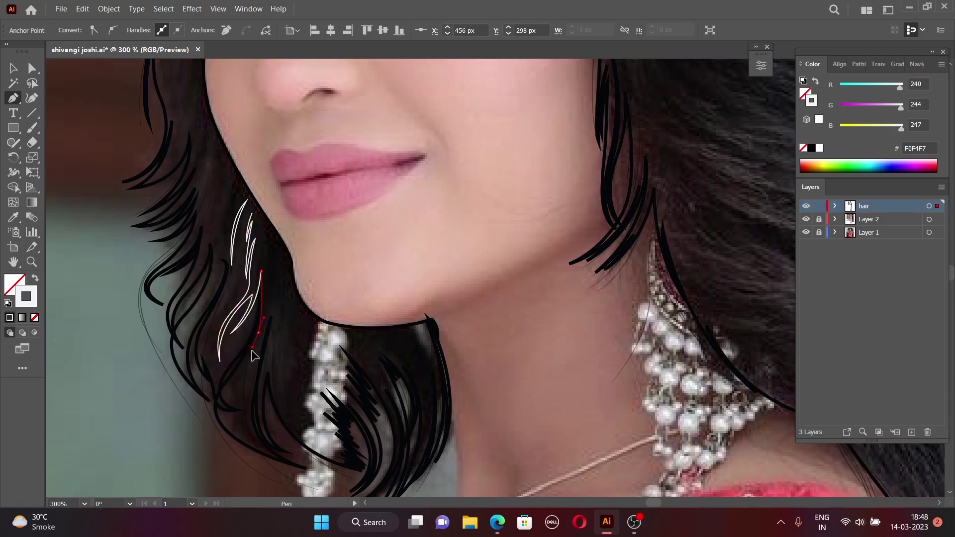
left_click(277, 232)
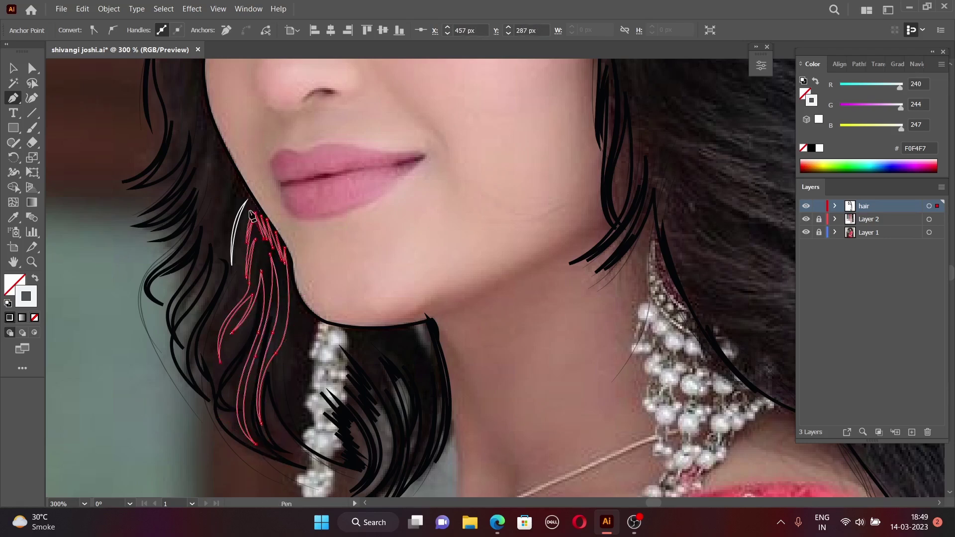
scroll(252, 215, "down", 3)
- Add curved highlight strands along the hair beside the jaw
left_click(290, 282)
left_click_drag(336, 398, 396, 431)
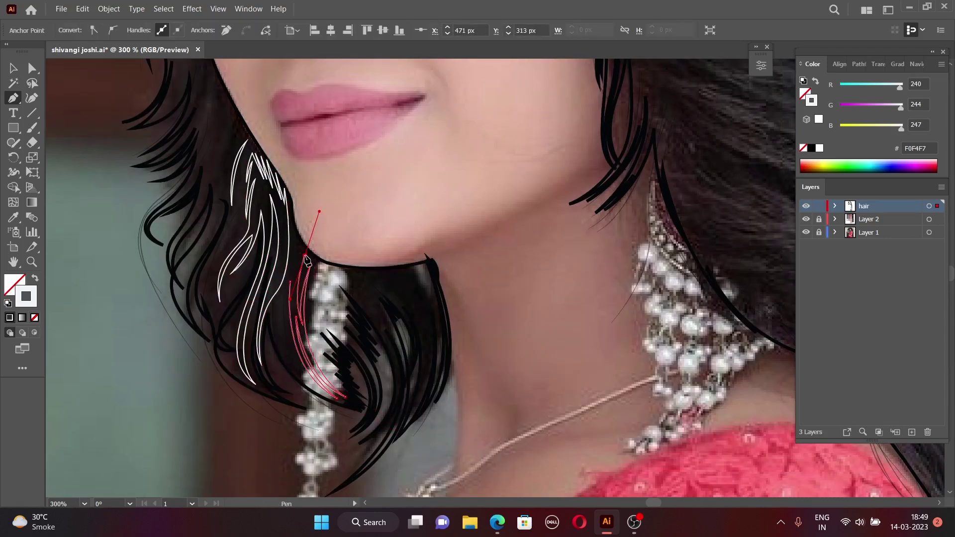
key("Escape")
scroll(307, 261, "down", 2)
left_click(411, 379)
left_click_drag(407, 255, 369, 165)
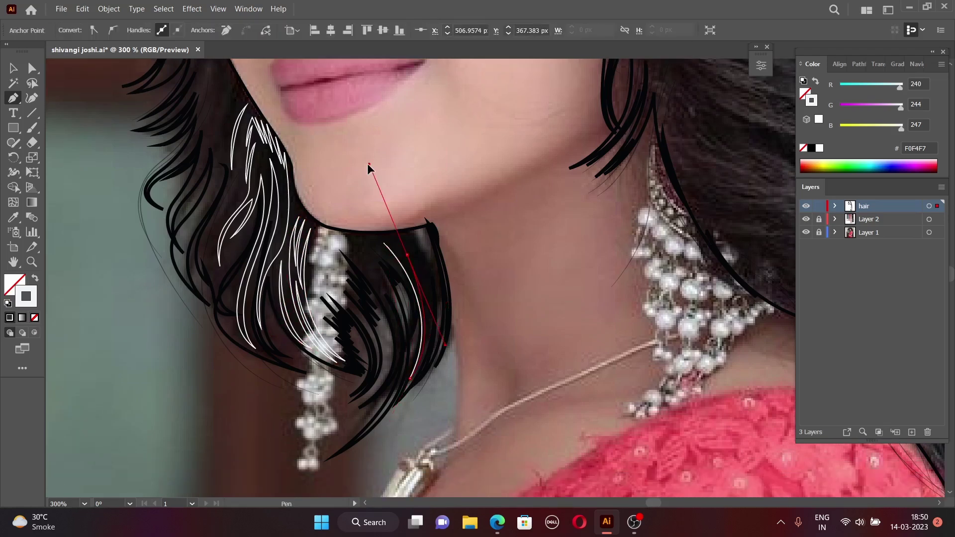
left_click(403, 240)
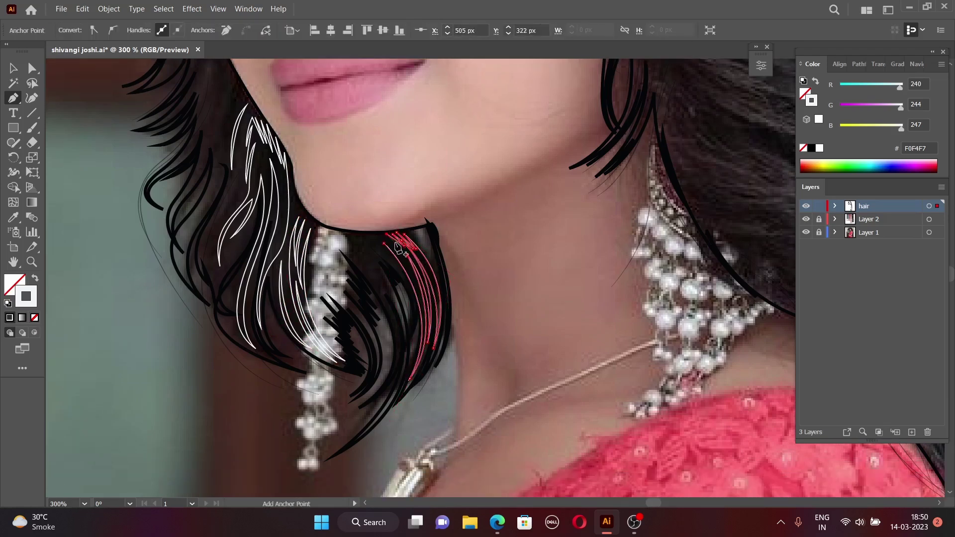
key("Escape")
- Draw white highlight strands down the hair beside the left cheek and near the lips
scroll(189, 248, "up", 10)
left_click(194, 203)
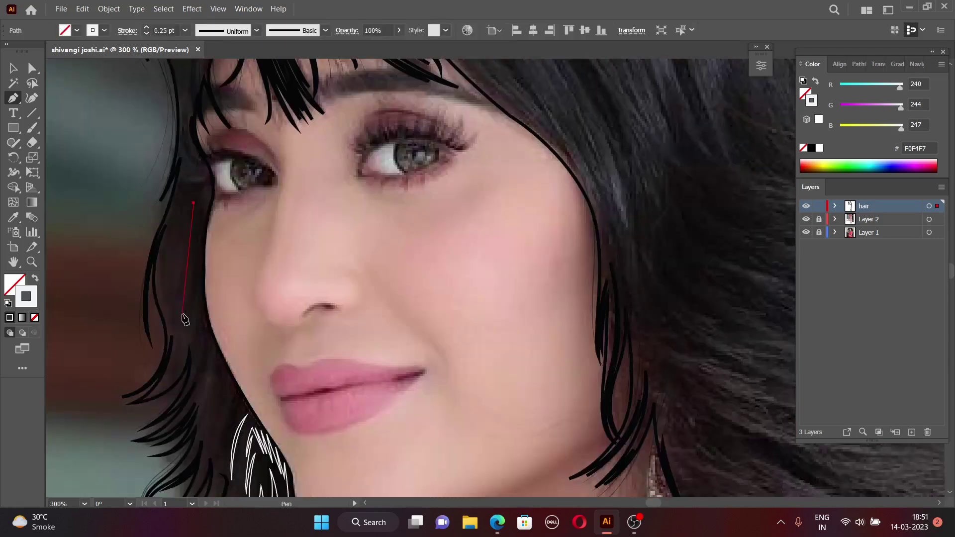
scroll(199, 279, "down", 3)
scroll(181, 433, "up", 5)
scroll(184, 348, "down", 2)
mouse_move(189, 329)
left_mouse_down()
mouse_move(185, 426)
mouse_move(153, 483)
left_mouse_up()
scroll(191, 393, "down", 2)
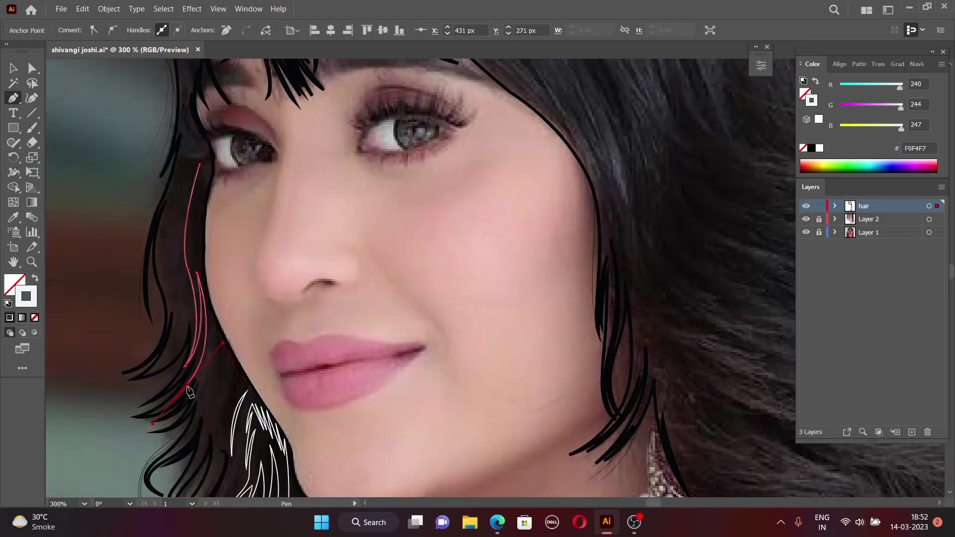
scroll(200, 192, "down", 2)
left_click(221, 233)
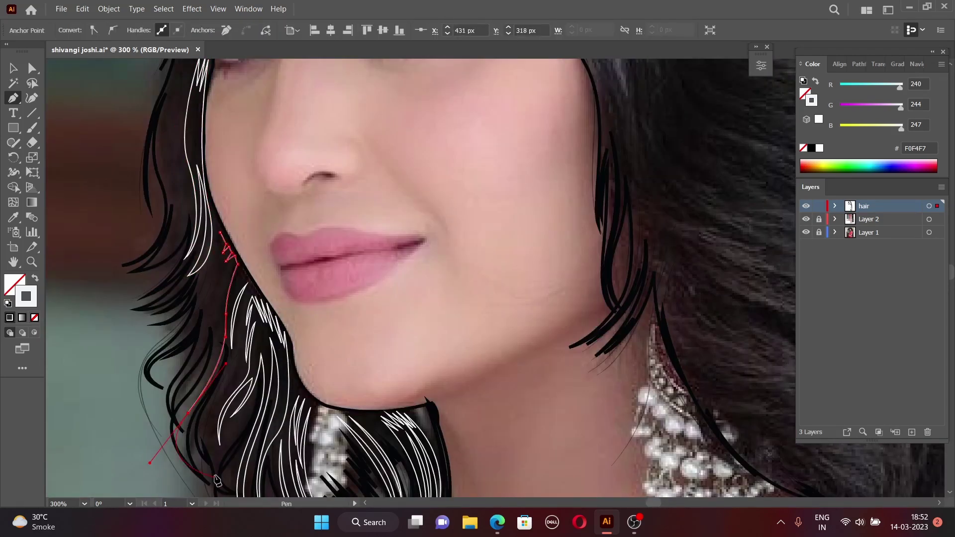
key("Escape")
scroll(199, 314, "up", 4)
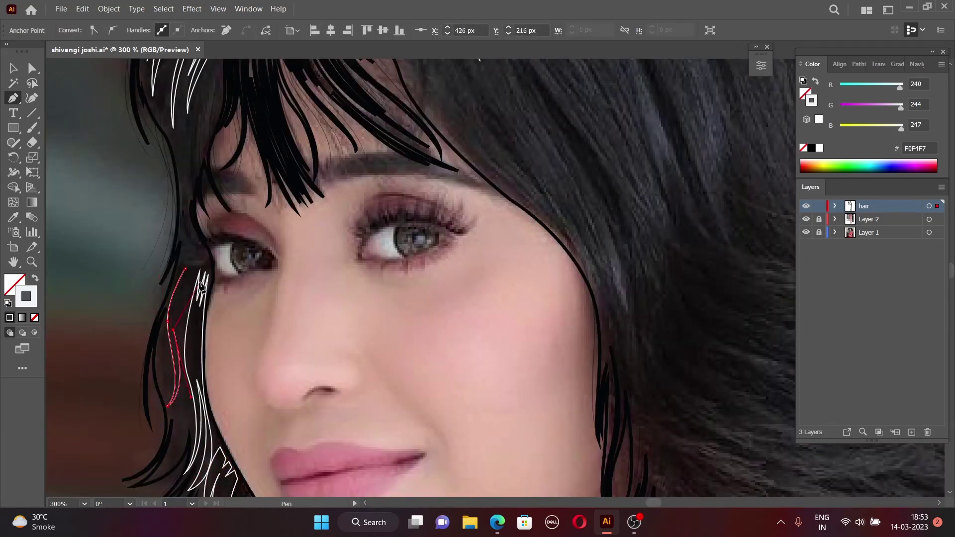
scroll(487, 110, "up", 5)
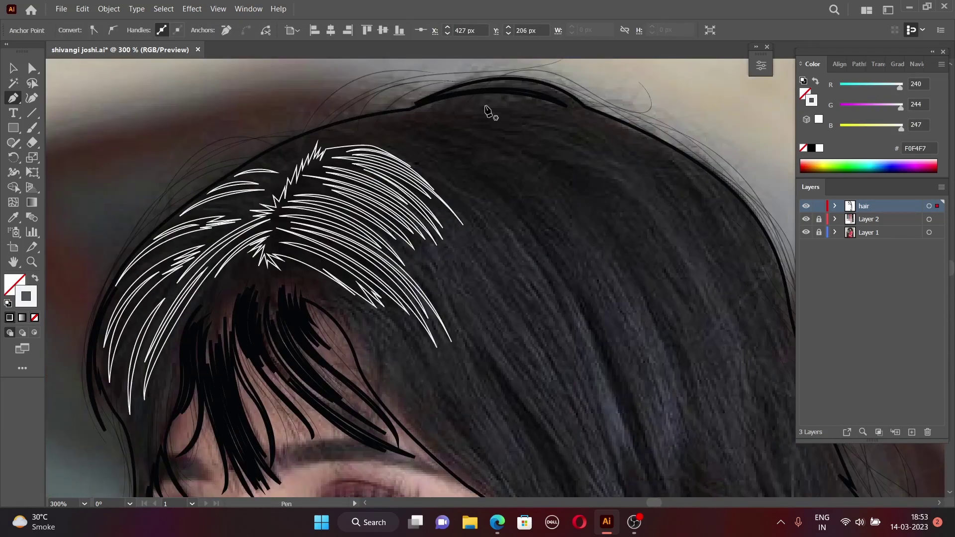
- Draw near-black #040608 strands across the right side of the crown
left_click(454, 120)
left_click_drag(632, 178, 552, 155)
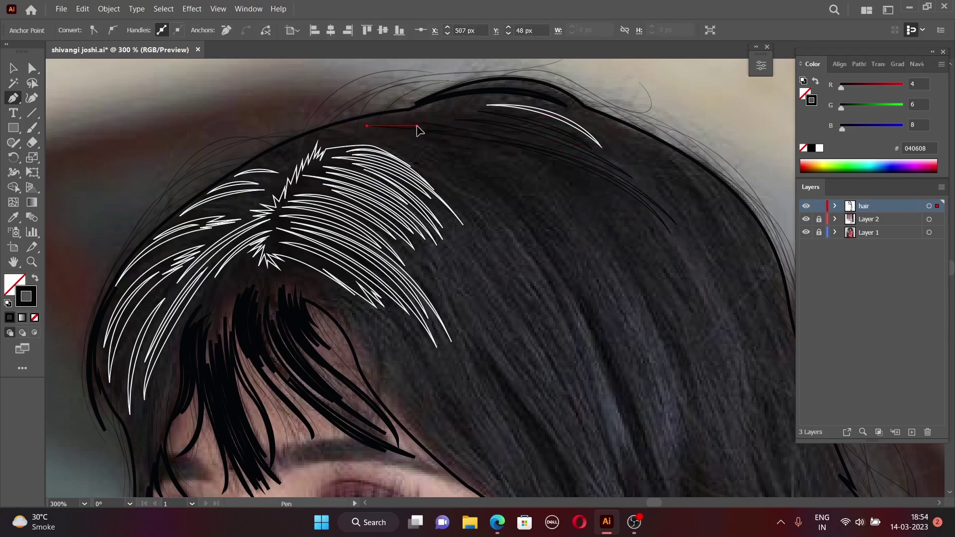
scroll(742, 365, "down", 1)
left_click(690, 254)
left_click_drag(545, 140, 525, 128)
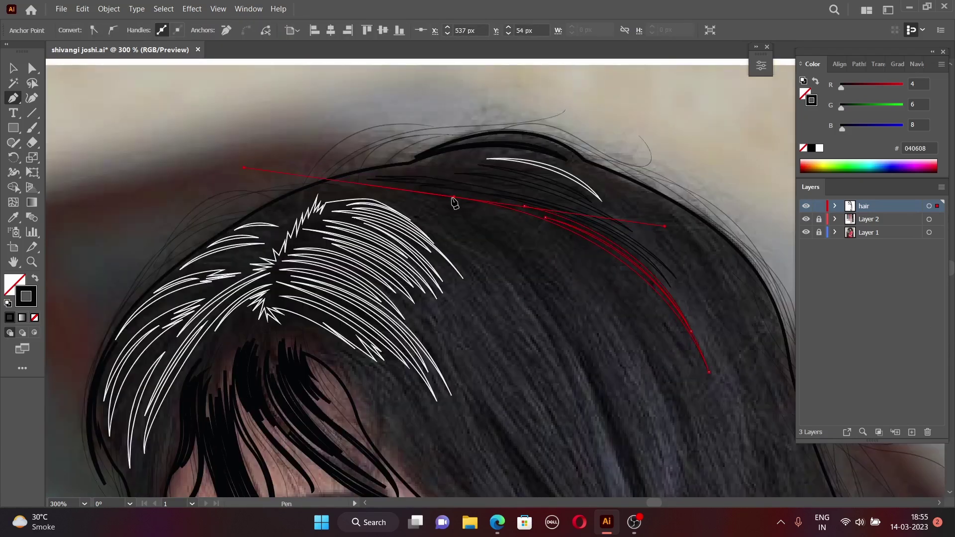
key("v")
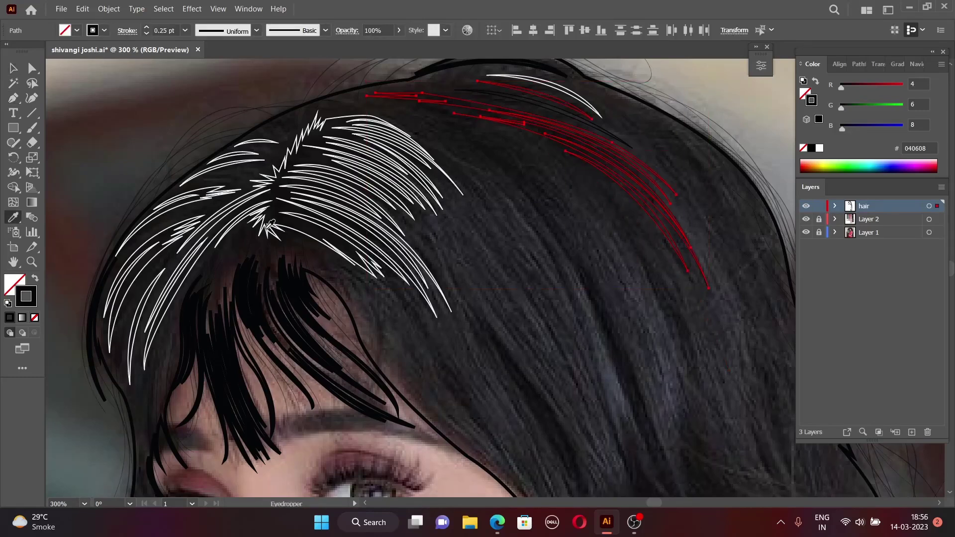
scroll(448, 273, "down", 2)
- With the Pen tool, draw a white strand from above the right eye curving down past it
key("p")
left_click(481, 386)
left_click_drag(382, 226, 415, 257)
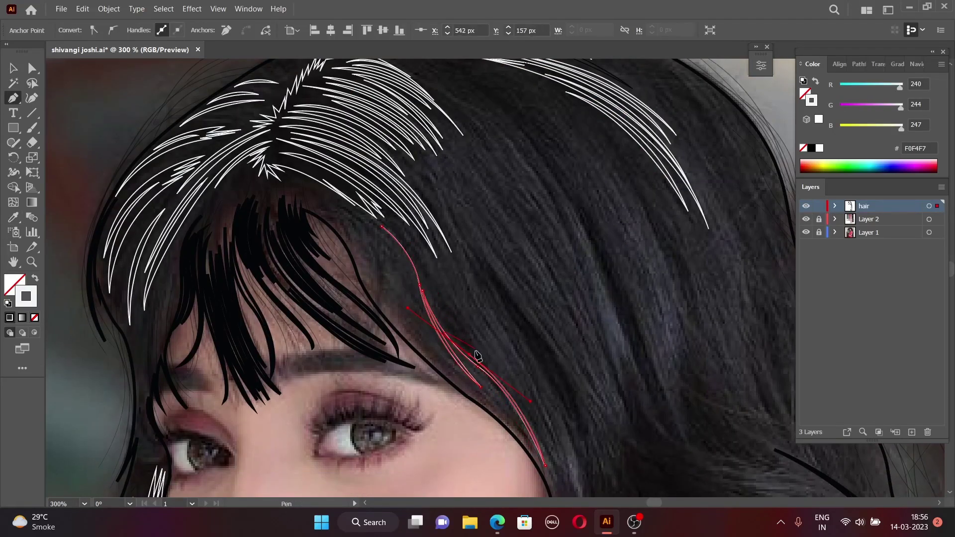
scroll(477, 355, "down", 2)
scroll(506, 260, "up", 1)
scroll(345, 163, "up", 1)
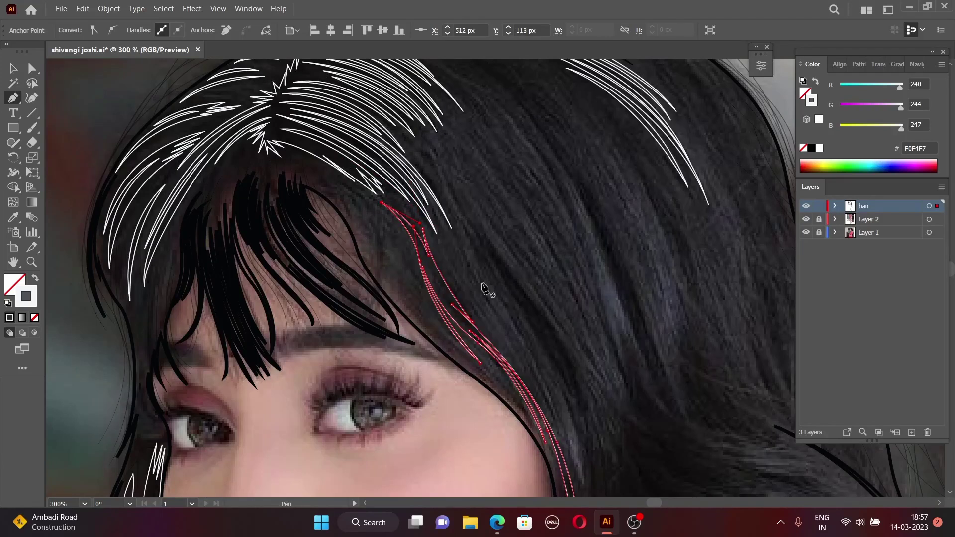
scroll(484, 287, "down", 1)
- Draw a smoothly bent white strand beside the previous ones, then end it
left_click(499, 303)
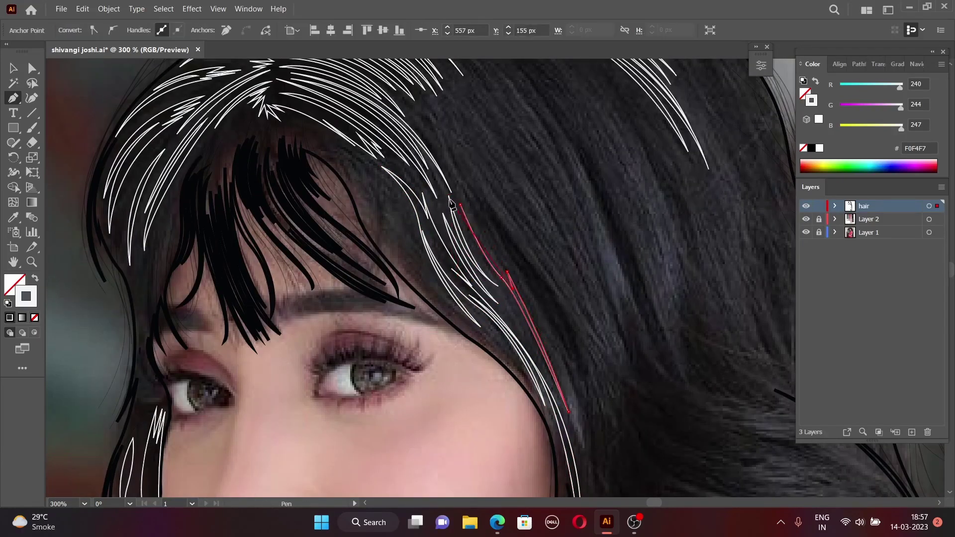
scroll(539, 320, "down", 2)
scroll(585, 336, "right", 5)
left_click_drag(490, 419, 636, 457)
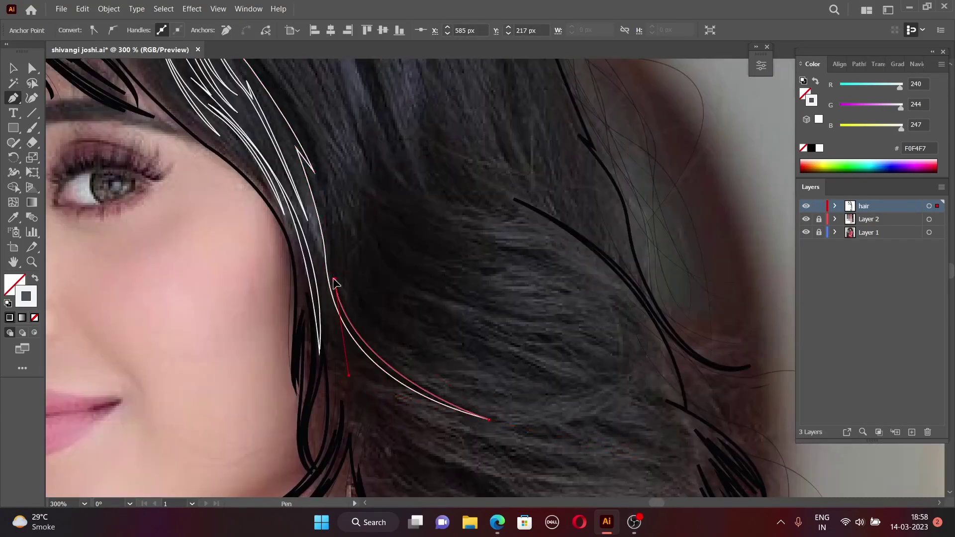
left_click(358, 316)
scroll(476, 451, "up", 1)
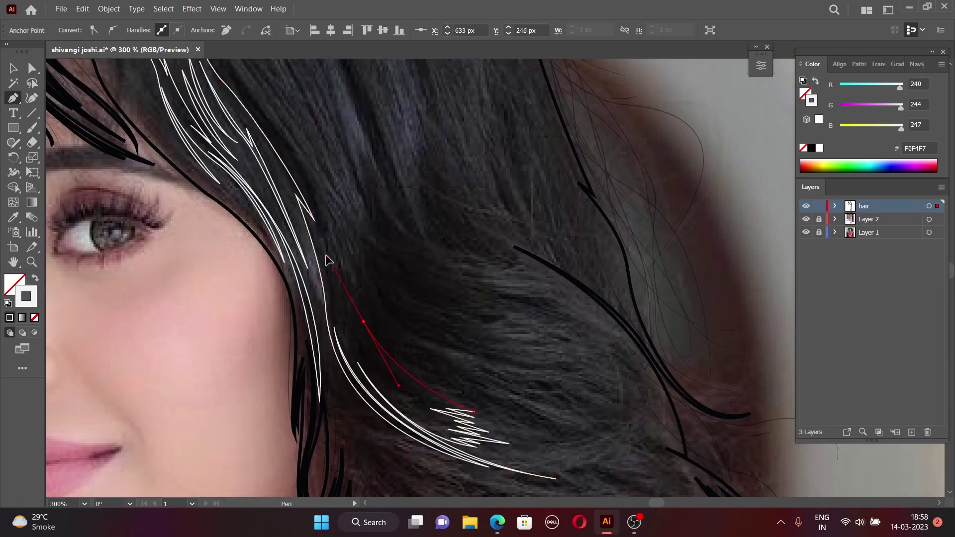
scroll(299, 249, "up", 3)
scroll(144, 110, "up", 2)
scroll(507, 390, "down", 4)
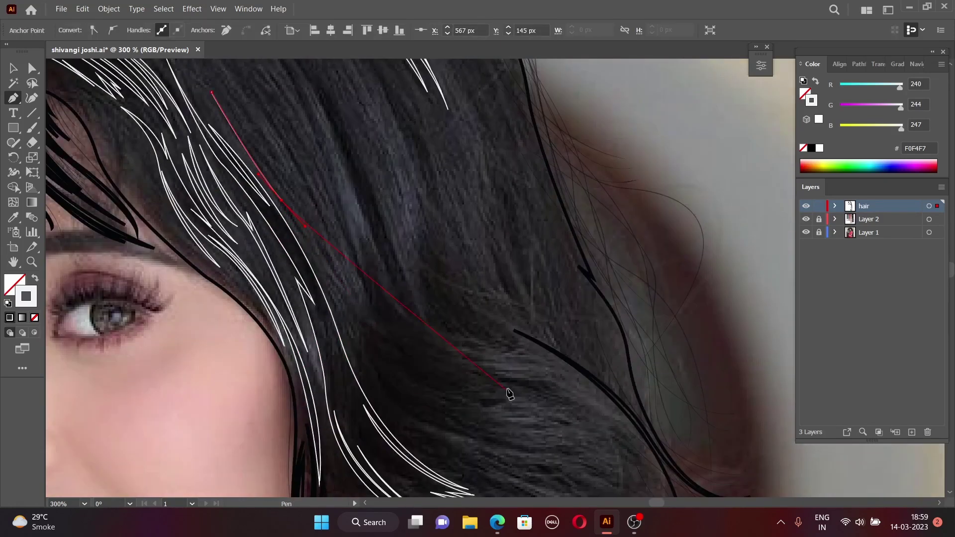
scroll(354, 251, "down", 1)
scroll(527, 301, "down", 3)
left_click_drag(500, 288, 595, 297)
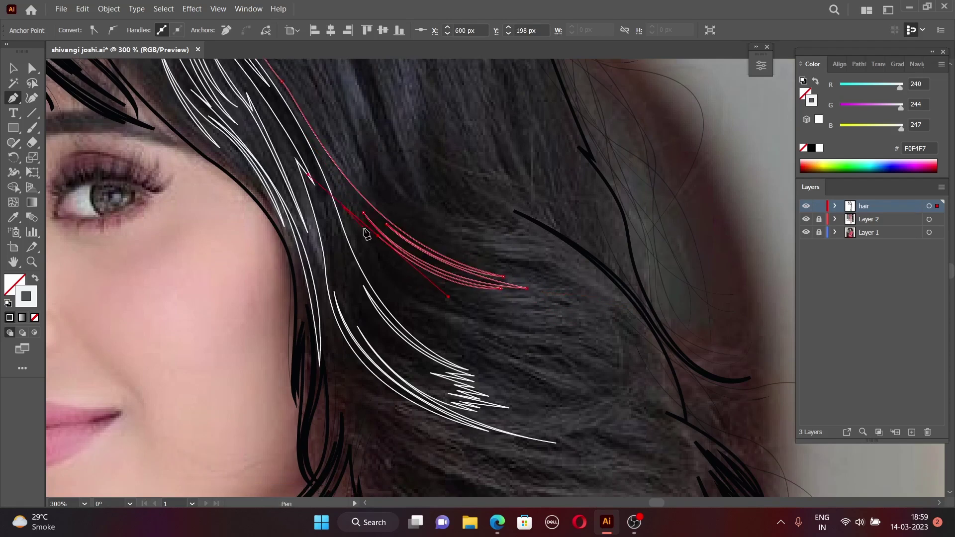
key("Escape")
- Draw a white strand whose end curves out into the side hair
left_click_drag(571, 332, 625, 331)
scroll(625, 330, "down", 1)
left_click_drag(393, 214, 358, 158)
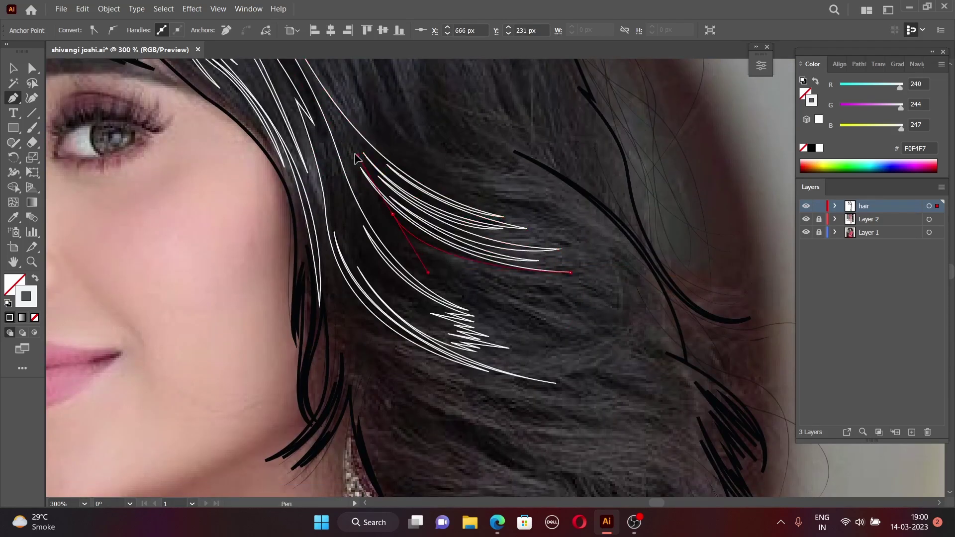
scroll(656, 343, "down", 1)
left_click_drag(601, 270, 572, 265)
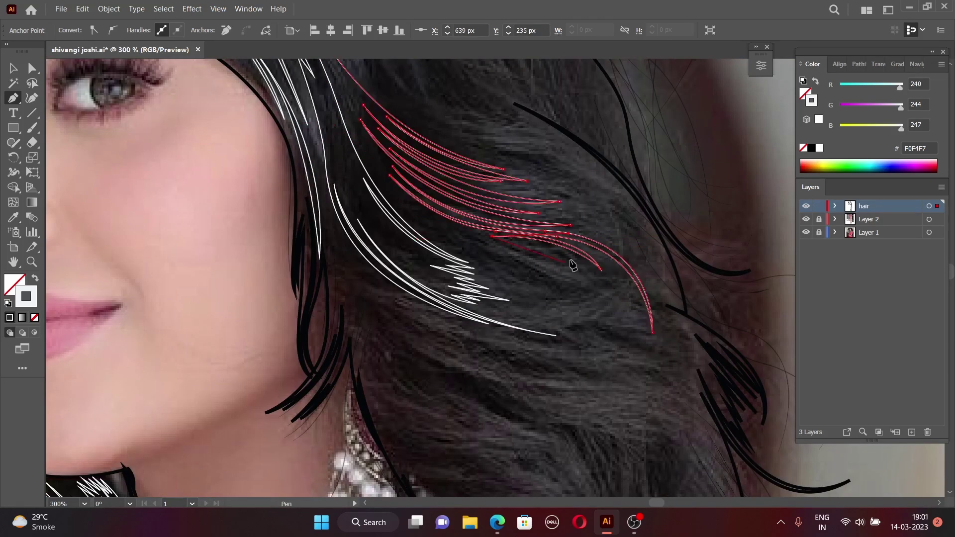
left_click(569, 280)
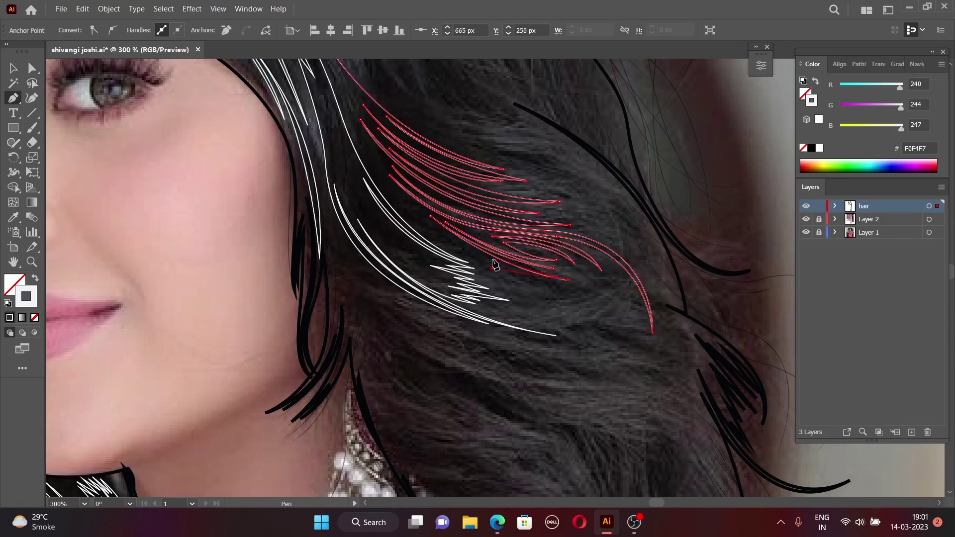
scroll(448, 287, "up", 1)
scroll(335, 245, "up", 3)
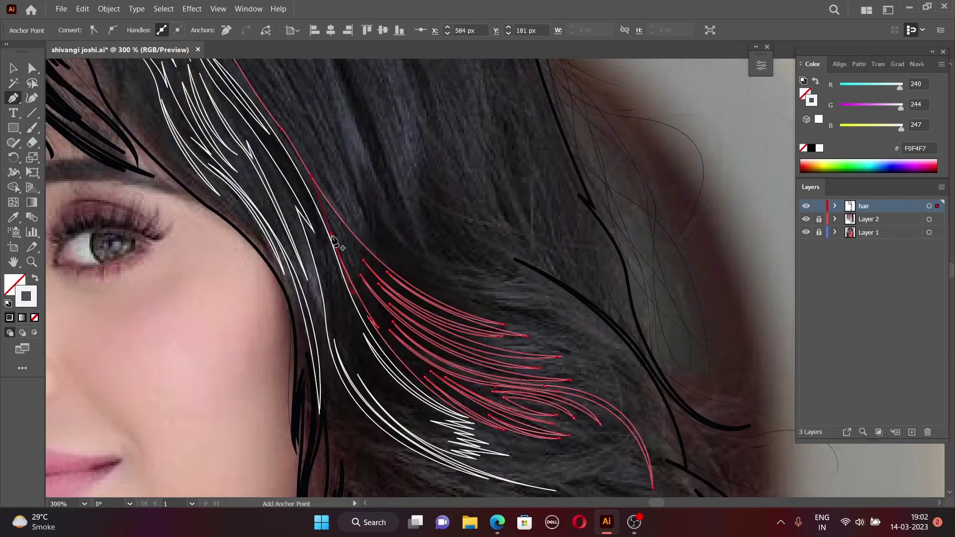
scroll(265, 247, "up", 3)
scroll(265, 248, "up", 1)
- Draw a short white strand, then redraw it longer
left_click(224, 180)
left_click(293, 285)
left_click(211, 150)
left_click(314, 309)
scroll(279, 239, "down", 1)
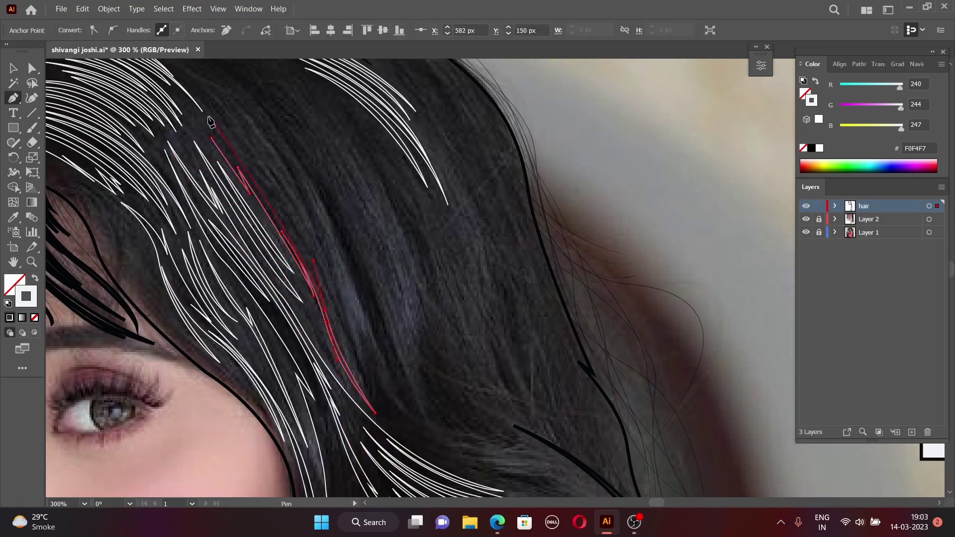
scroll(214, 144, "up", 1)
- Draw a white strand down the side hair with a smooth bend at its end
left_click(341, 320)
scroll(342, 320, "down", 3)
left_click(501, 416)
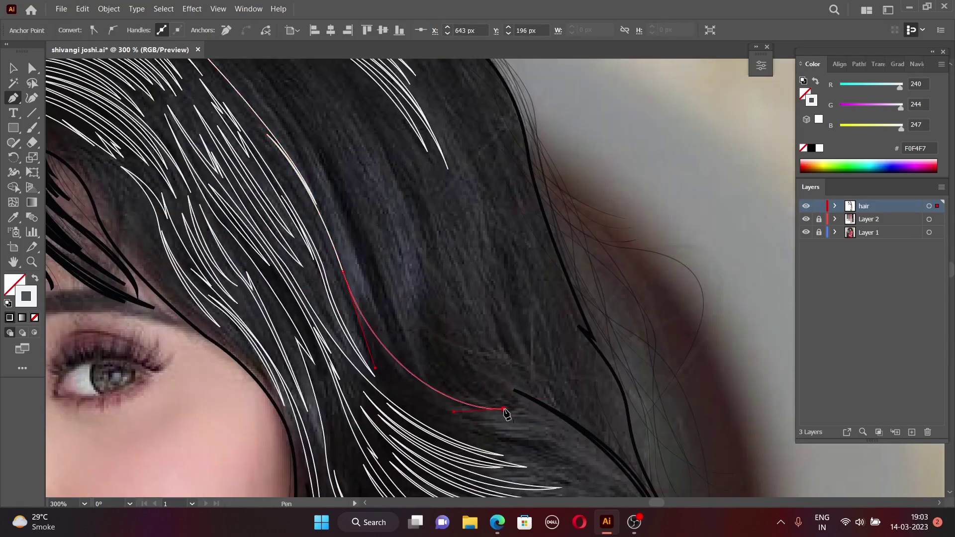
scroll(501, 416, "down", 1)
left_click_drag(516, 379, 577, 376)
left_click(584, 421)
scroll(584, 420, "down", 5)
left_click(319, 255)
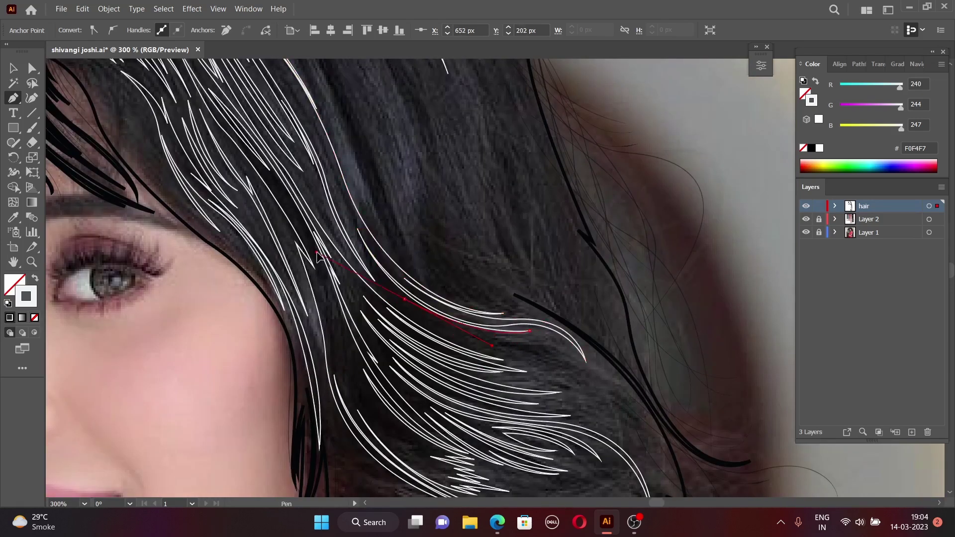
left_click(516, 350)
scroll(547, 366, "up", 4)
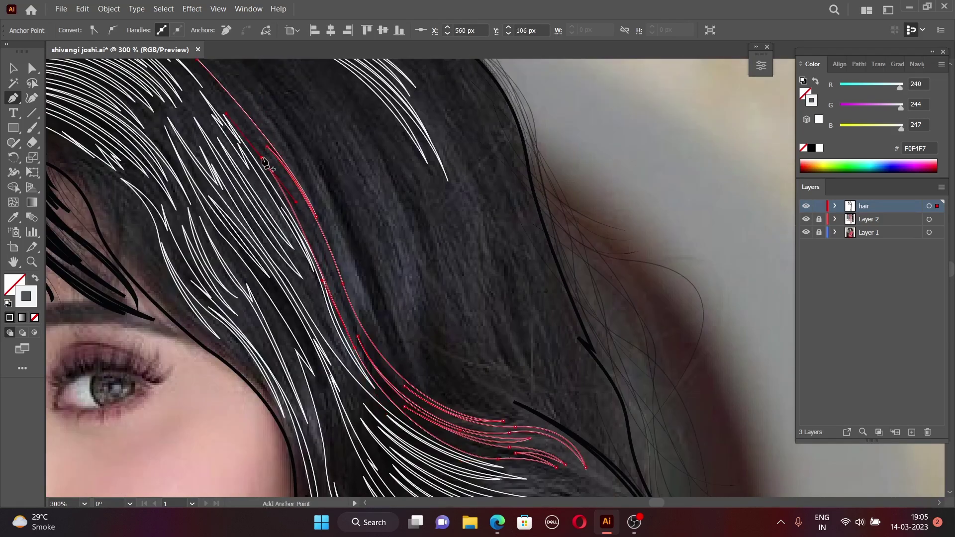
- Draw a white strand continuing along the upper hair
left_click(197, 131)
scroll(197, 134, "up", 1)
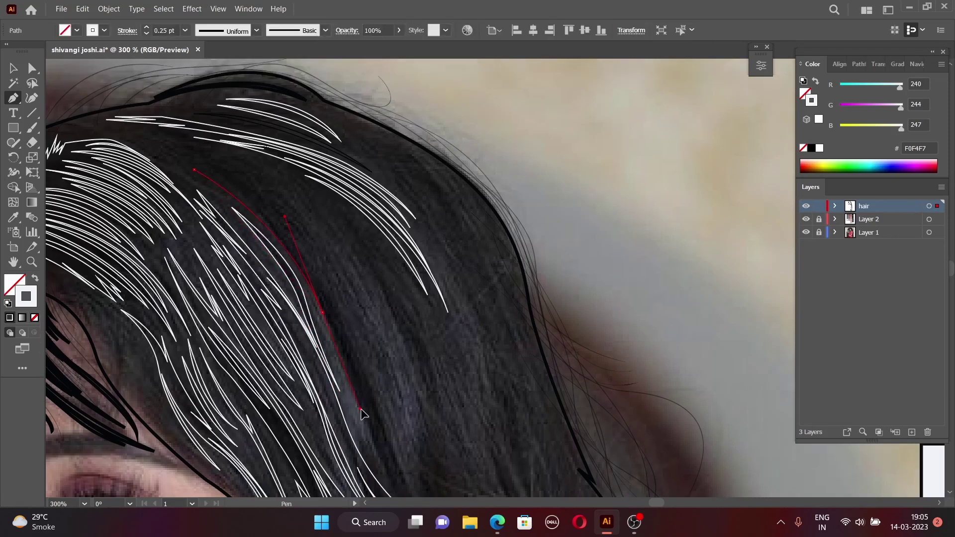
left_click(363, 222)
scroll(426, 234, "down", 3)
left_click_drag(476, 388, 552, 396)
scroll(376, 251, "up", 5)
scroll(376, 251, "left", 3)
scroll(428, 183, "down", 2)
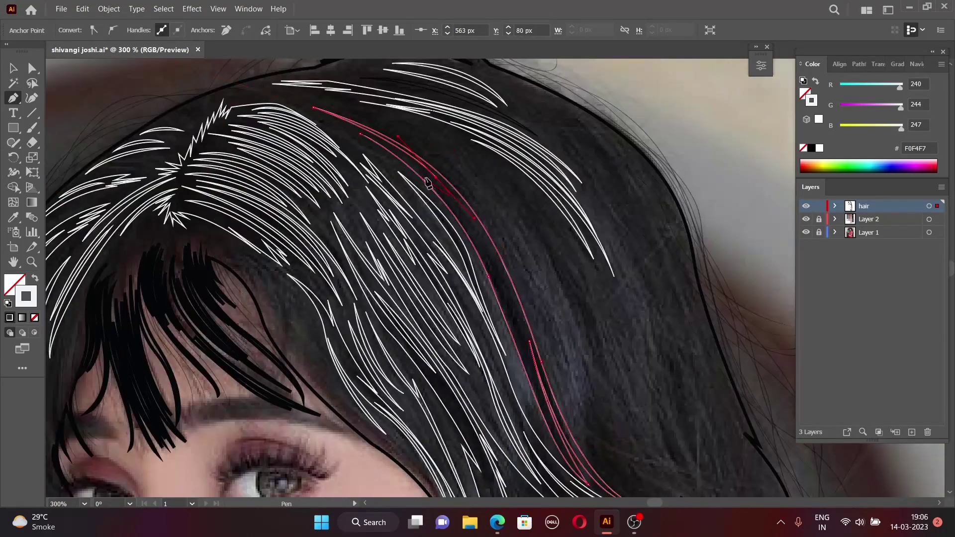
scroll(430, 154, "down", 3)
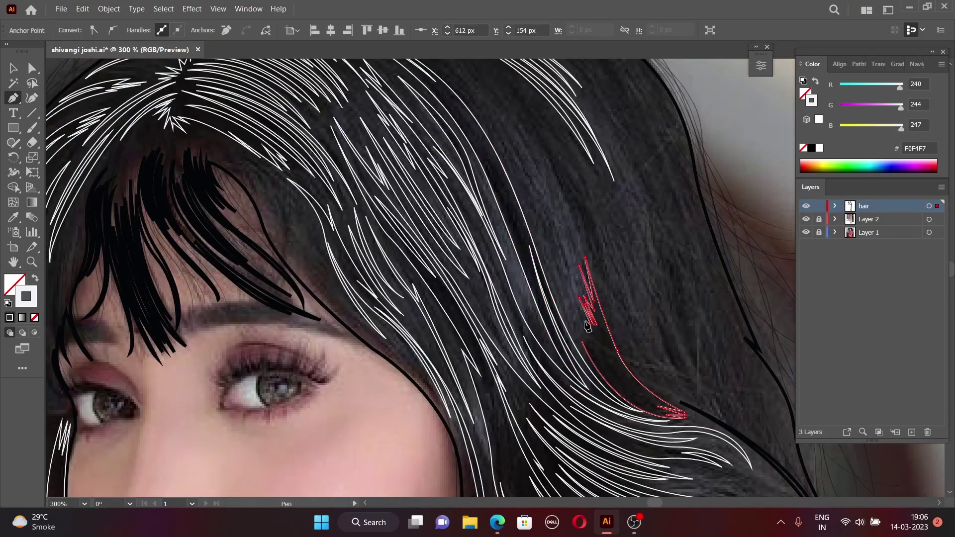
- Add curved white strands in the side hair and along the crown's curve
left_click(606, 353)
left_click_drag(566, 280, 543, 226)
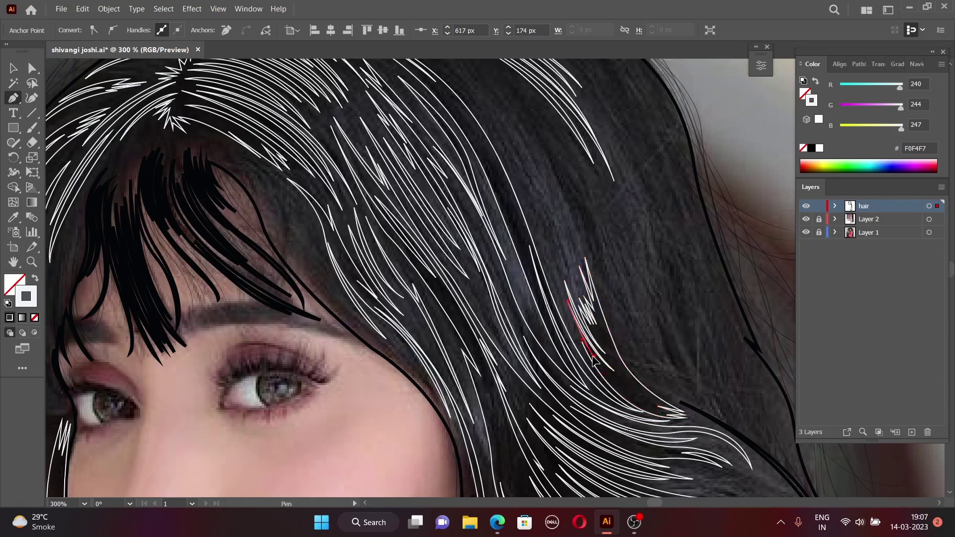
scroll(558, 257, "up", 3)
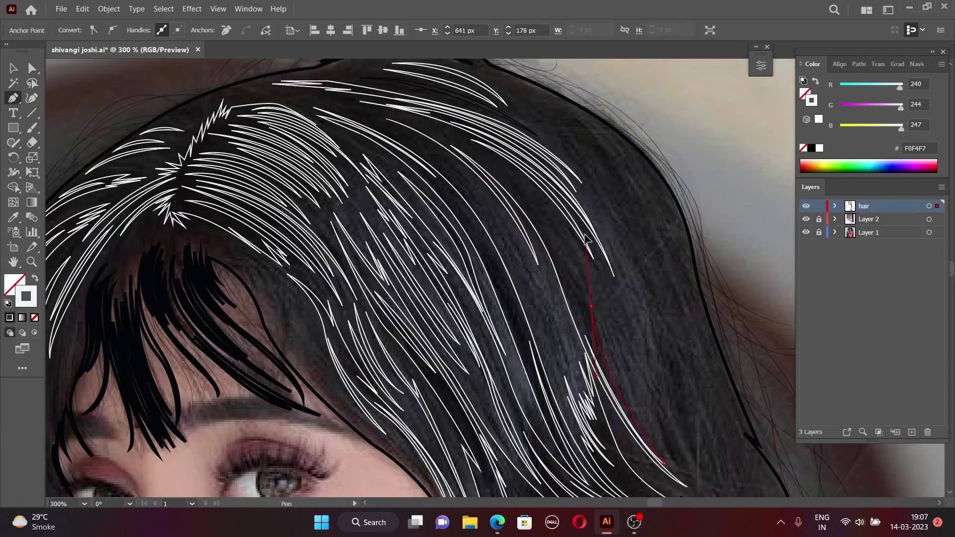
scroll(587, 298, "up", 1)
left_click_drag(301, 93, 102, 74)
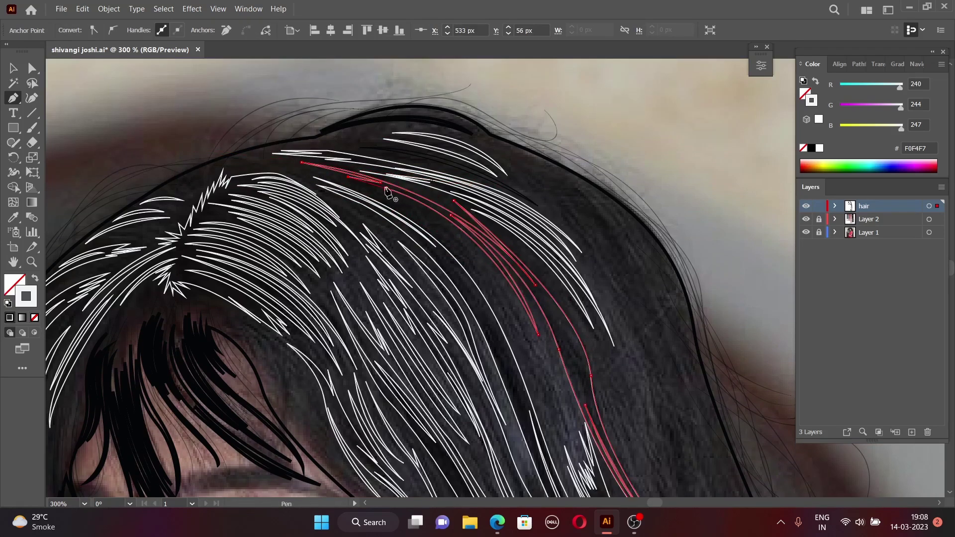
left_click(652, 222)
left_click_drag(567, 129, 521, 118)
scroll(444, 87, "up", 4)
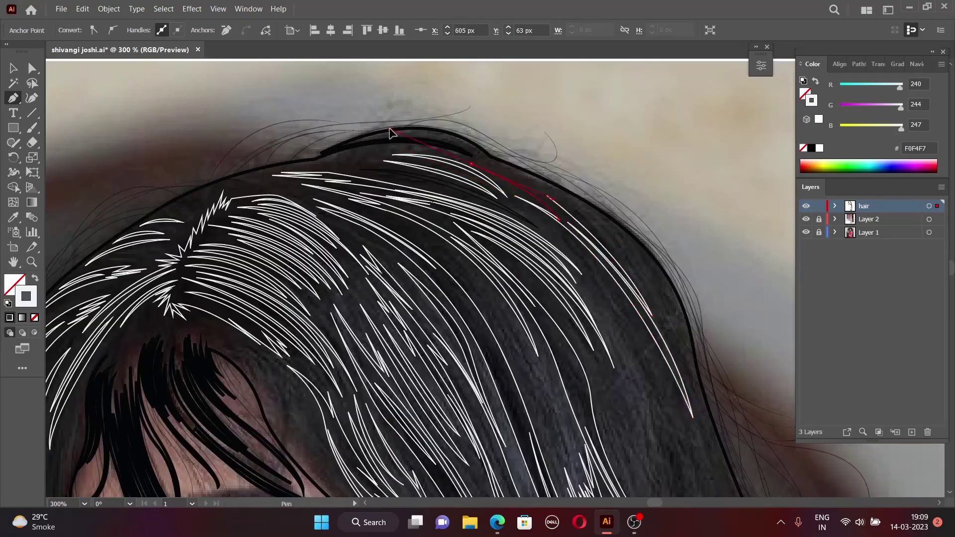
left_click_drag(445, 87, 586, 214)
scroll(587, 214, "down", 7)
- Draw a strand on the upper hair ending at the top of the head, then deselect
left_click(669, 248)
left_click_drag(736, 387, 796, 440)
scroll(637, 198, "up", 3)
scroll(637, 209, "up", 2)
left_click(588, 224)
scroll(642, 209, "down", 7)
key("ctrl+shift+a")
- Sample the dark hair colour with the Eyedropper and return to the Pen tool
scroll(571, 260, "down", 9)
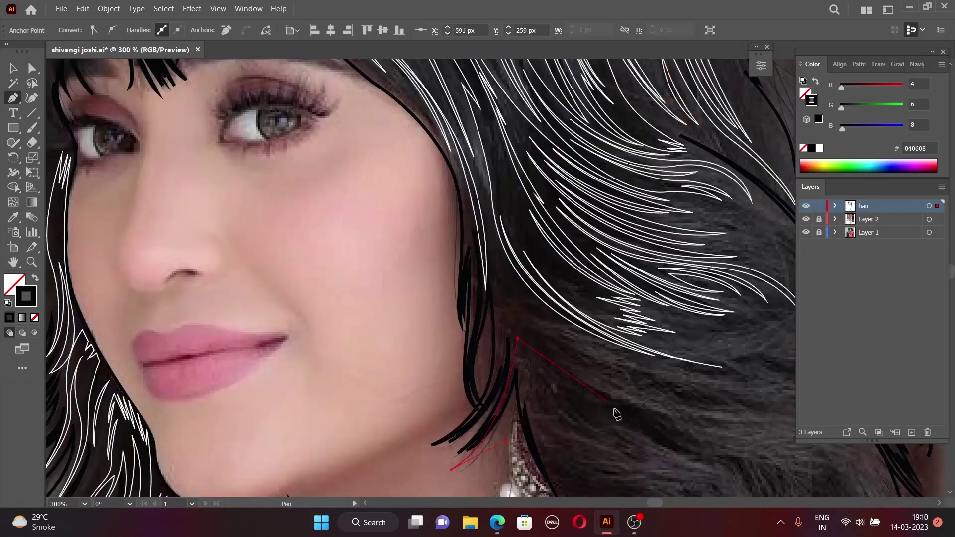
scroll(571, 259, "down", 2)
key("i")
left_click(570, 259)
key("p")
scroll(570, 259, "down", 2)
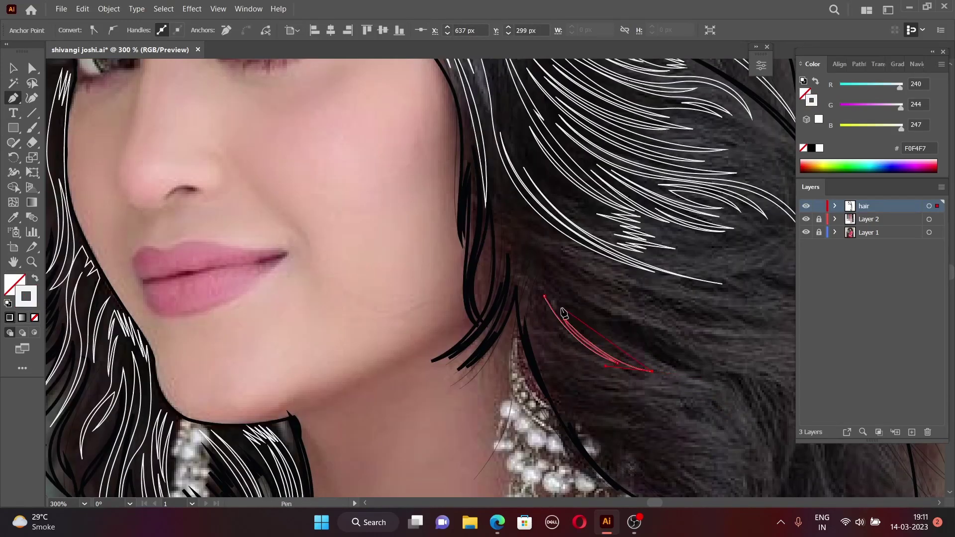
- Draw and extend several white strands in the hair below the jaw
left_click(544, 290)
scroll(576, 351, "up", 2)
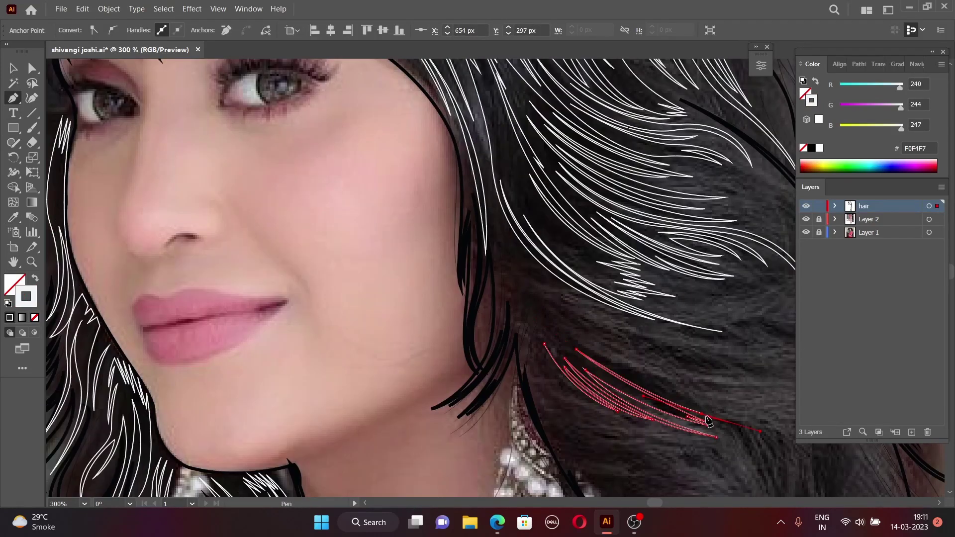
scroll(587, 388, "up", 3)
scroll(598, 422, "down", 2)
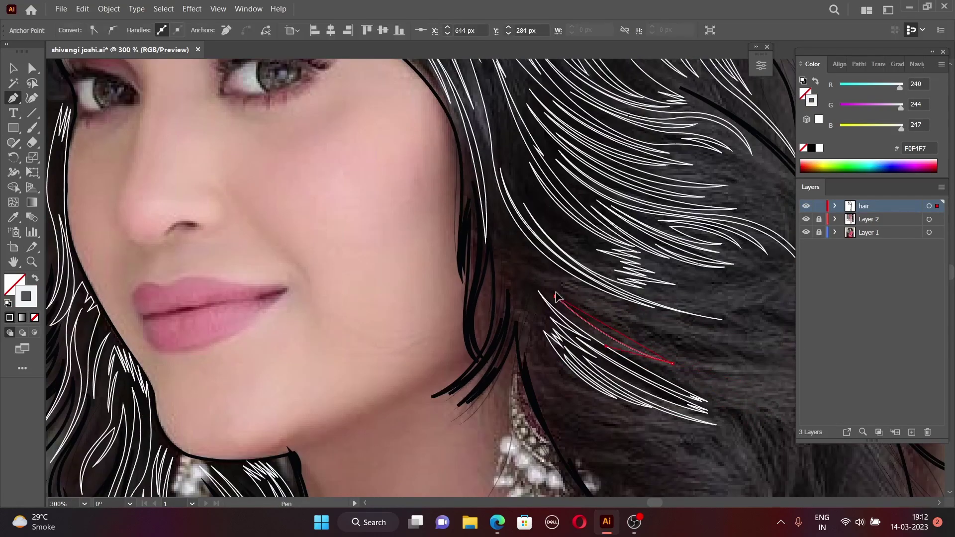
left_click(616, 316, "ctrl")
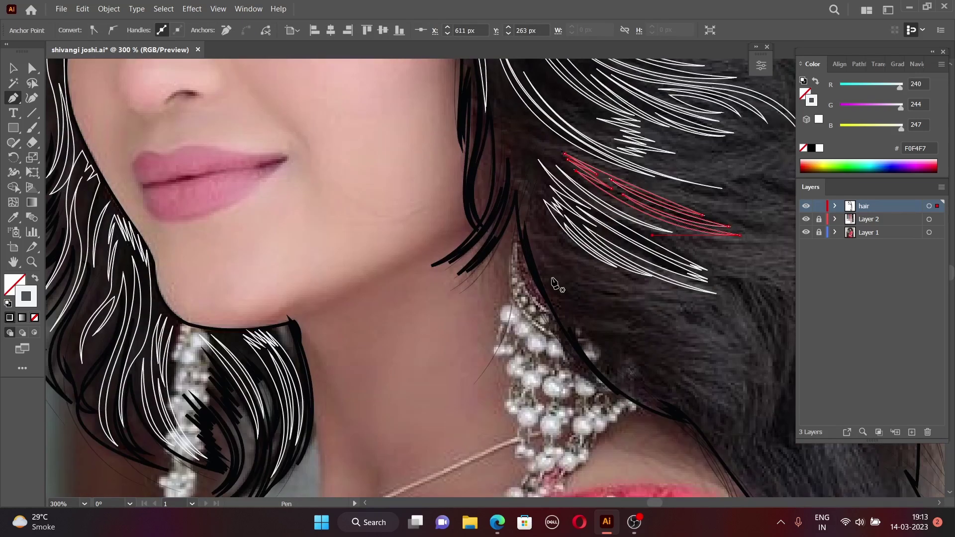
scroll(617, 329, "down", 3)
left_click(618, 348, "ctrl")
left_click(717, 366)
left_click(582, 291)
left_click(713, 362)
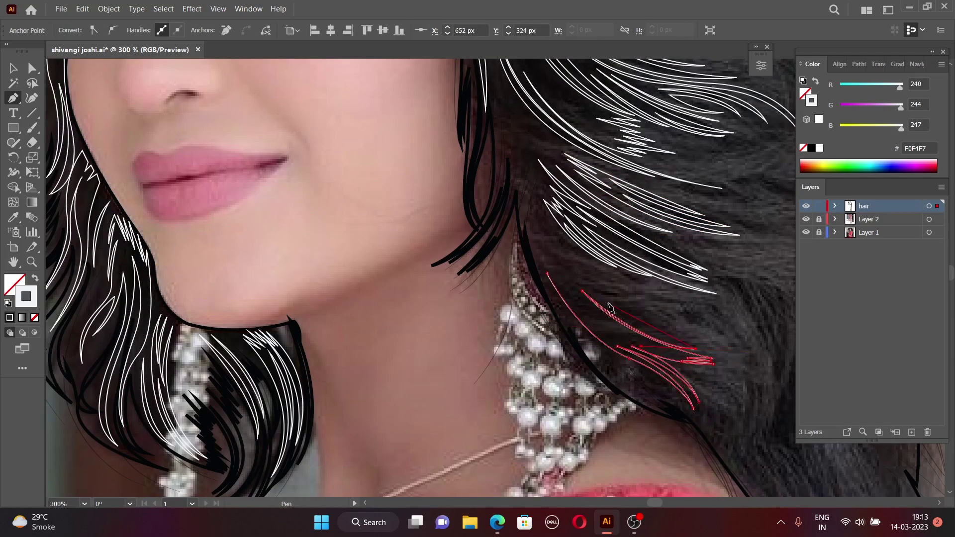
left_click(594, 269)
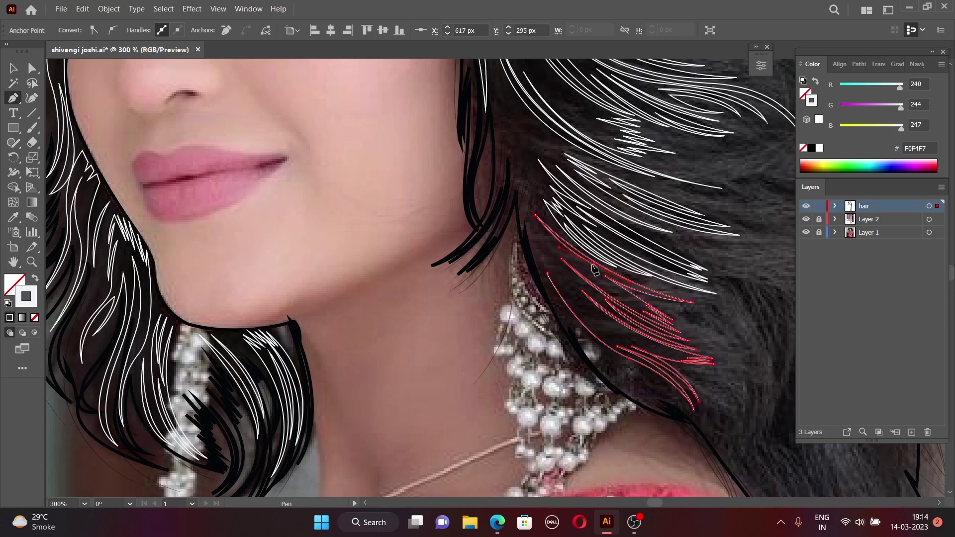
- Add a short white strand in the hair behind the neck
scroll(550, 264, "down", 2)
scroll(550, 264, "right", 5)
left_click(465, 276)
left_click(432, 216)
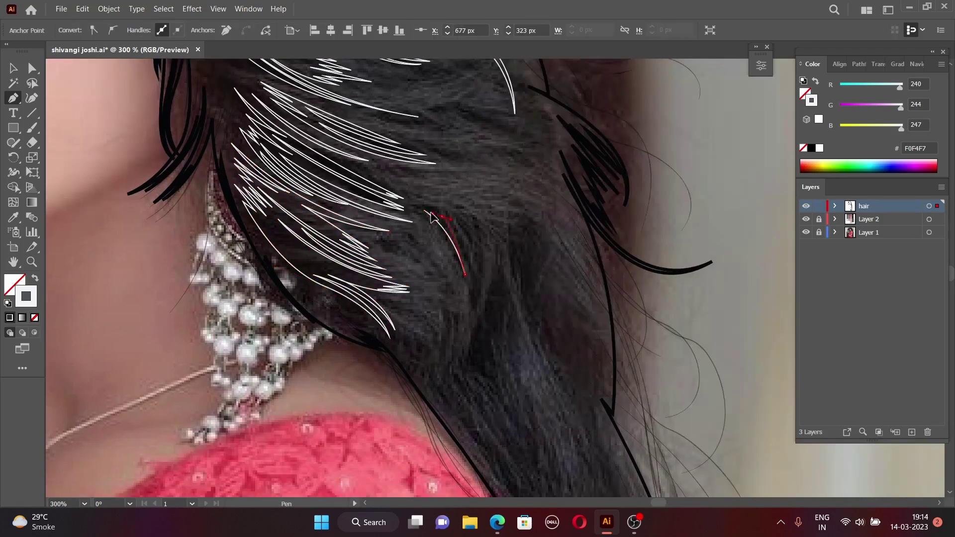
scroll(404, 195, "down", 1)
left_click_drag(541, 254, 555, 213)
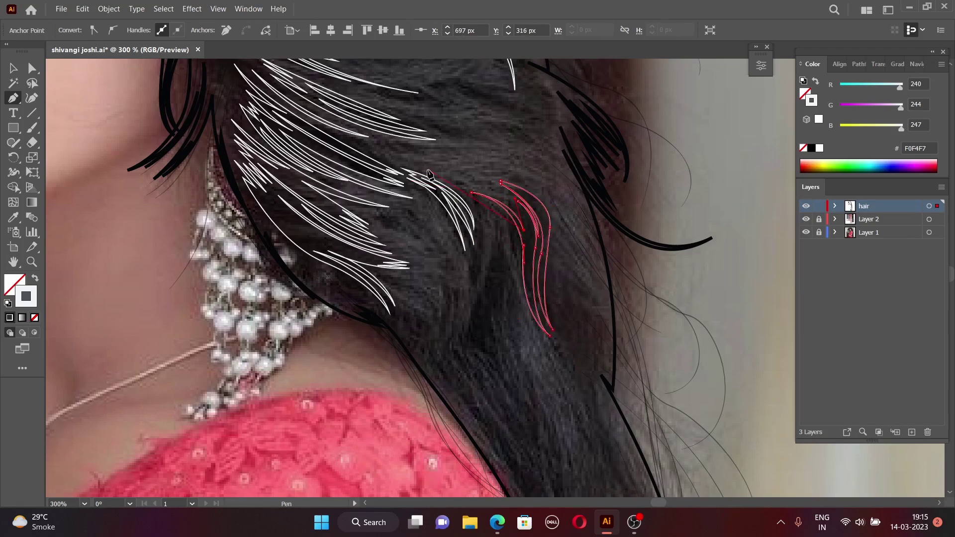
scroll(436, 164, "down", 5)
- Draw white strands running down over the shoulder toward the lower hair
left_click(431, 106)
left_click_drag(506, 206, 552, 277)
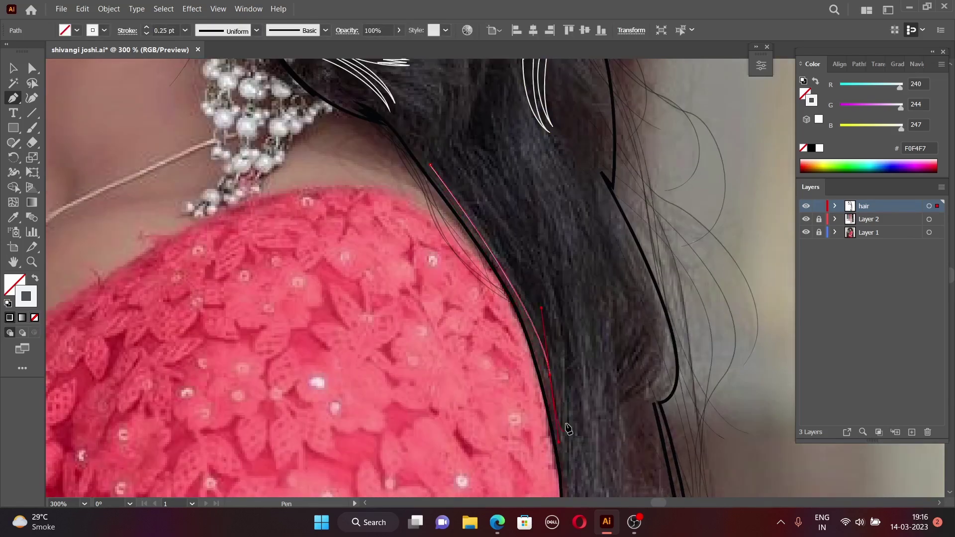
left_click(550, 315)
scroll(551, 293, "down", 2)
left_click(599, 394)
scroll(580, 302, "up", 2)
left_click(471, 125)
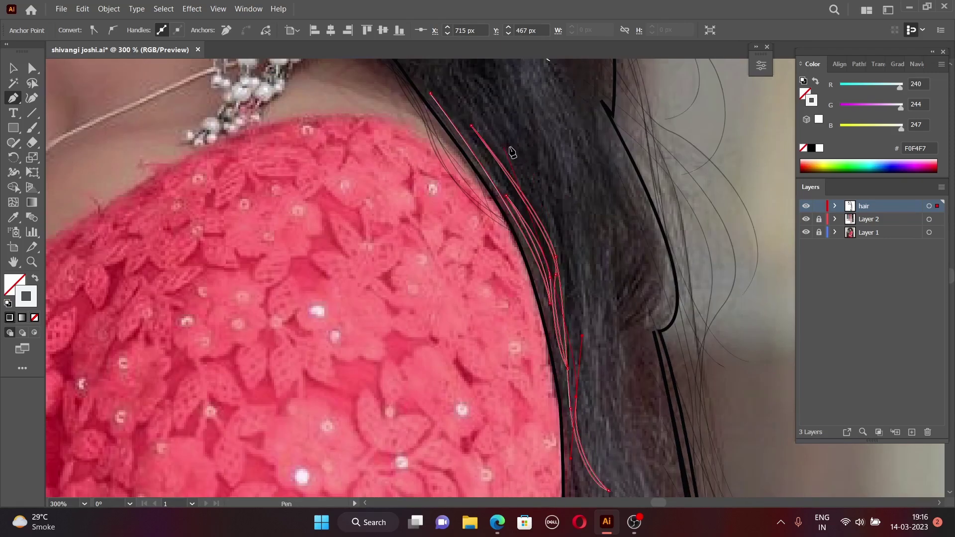
scroll(577, 309, "up", 1)
scroll(582, 329, "up", 2)
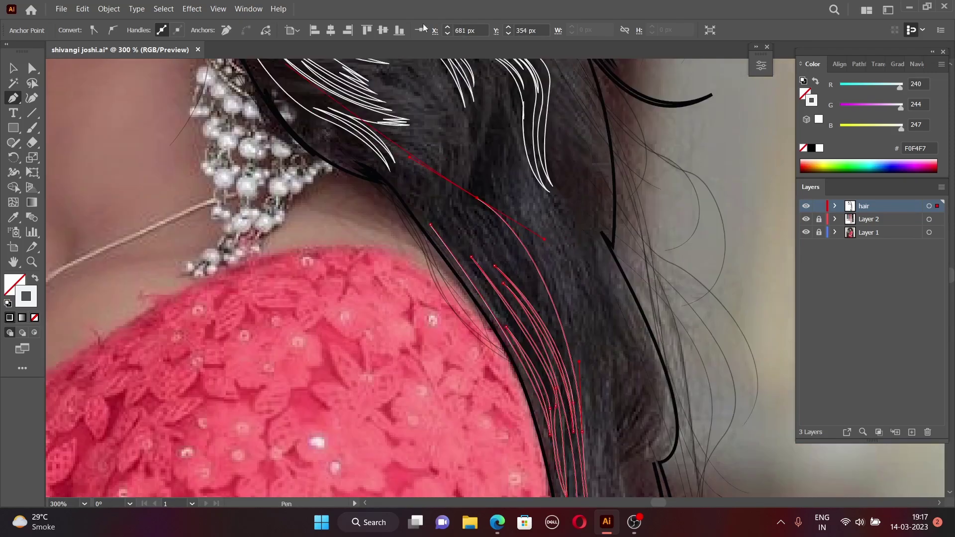
- Draw white strands running down from below the neck into the lower hair
left_click(542, 297)
left_click_drag(436, 189, 361, 158)
left_click(424, 204)
left_click(472, 232)
left_click(491, 266)
left_click(513, 300)
scroll(515, 304, "down", 1)
scroll(515, 305, "down", 1)
- Zoom out and pick existing strands on the long hair down the back
scroll(515, 304, "down", 2)
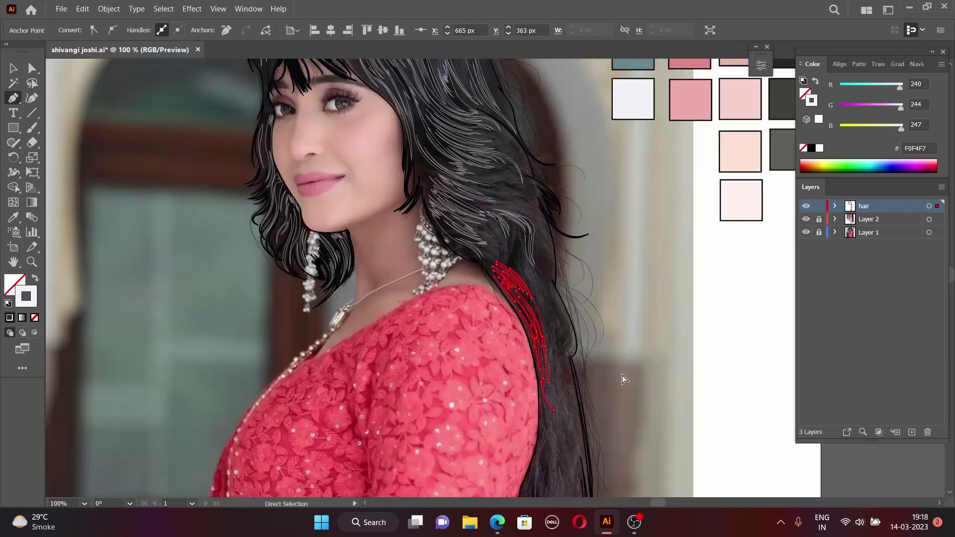
scroll(560, 263, "down", 5)
scroll(545, 393, "down", 1)
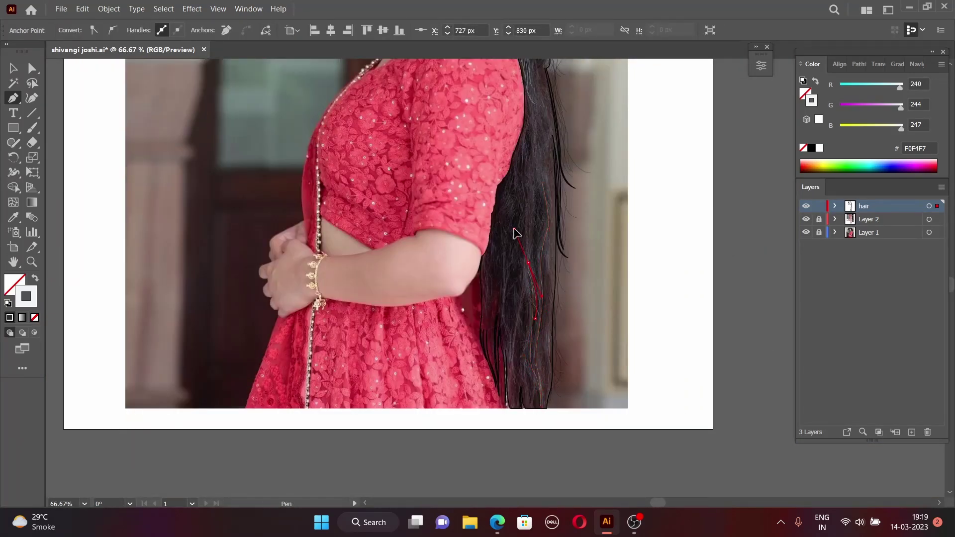
scroll(518, 232, "up", 1)
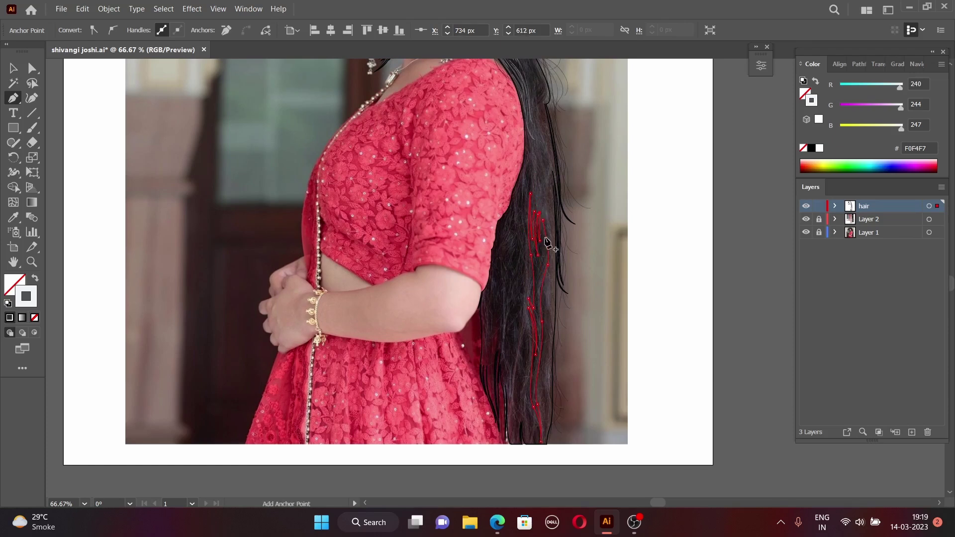
scroll(547, 244, "down", 1)
scroll(564, 297, "up", 1)
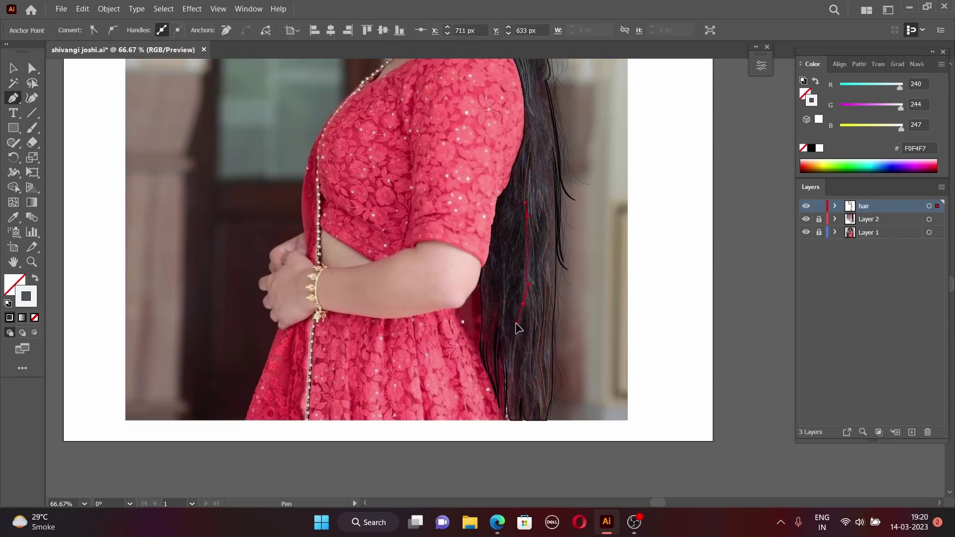
scroll(521, 260, "up", 1)
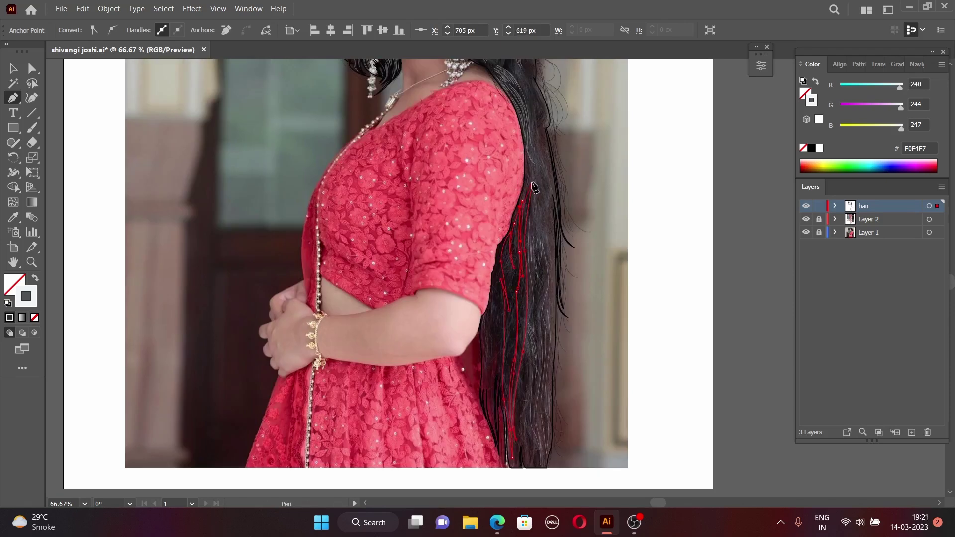
left_click(544, 335, "ctrl")
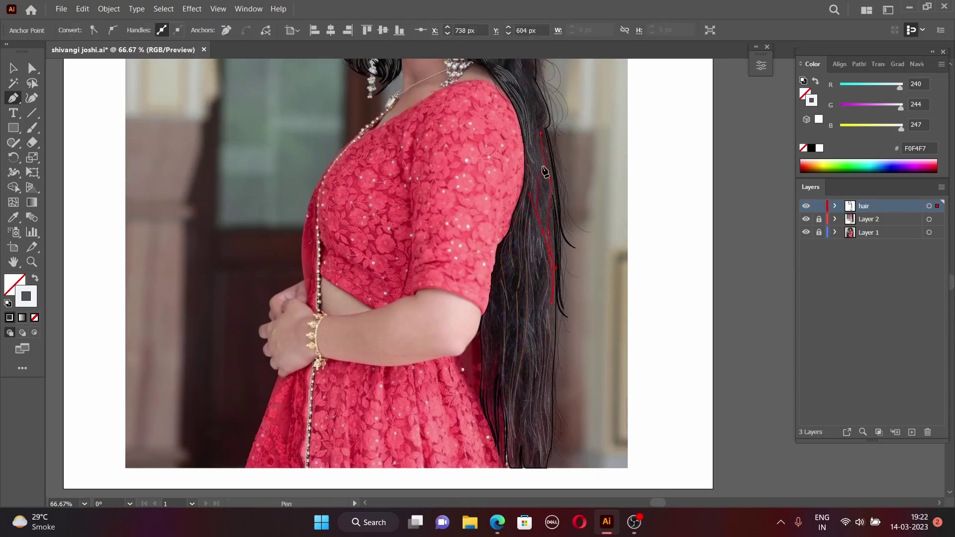
scroll(544, 191, "up", 1)
scroll(503, 337, "down", 2)
left_click(503, 337, "ctrl")
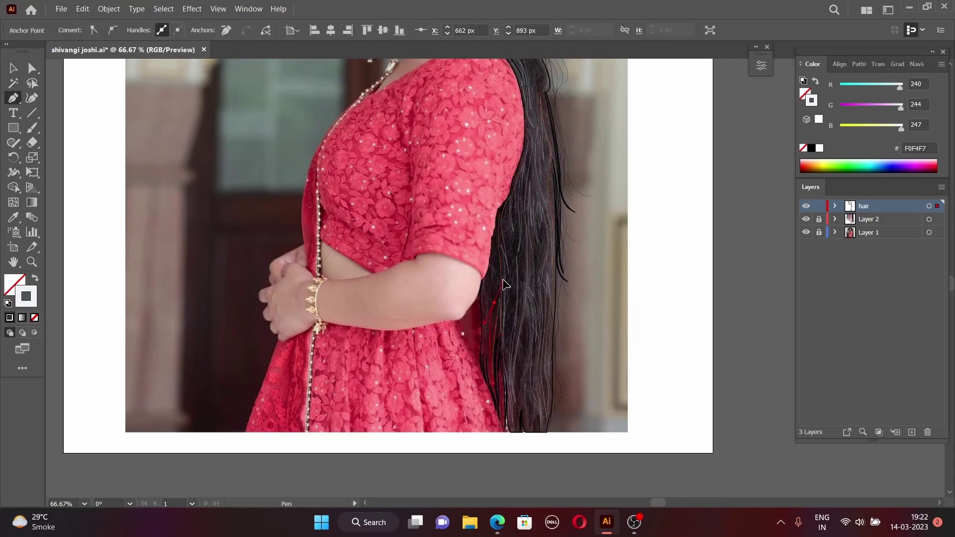
- Extend a strand to a tapered tip at the hair ends and continue strands near the shoulder
scroll(490, 310, "up", 2)
scroll(503, 171, "up", 2)
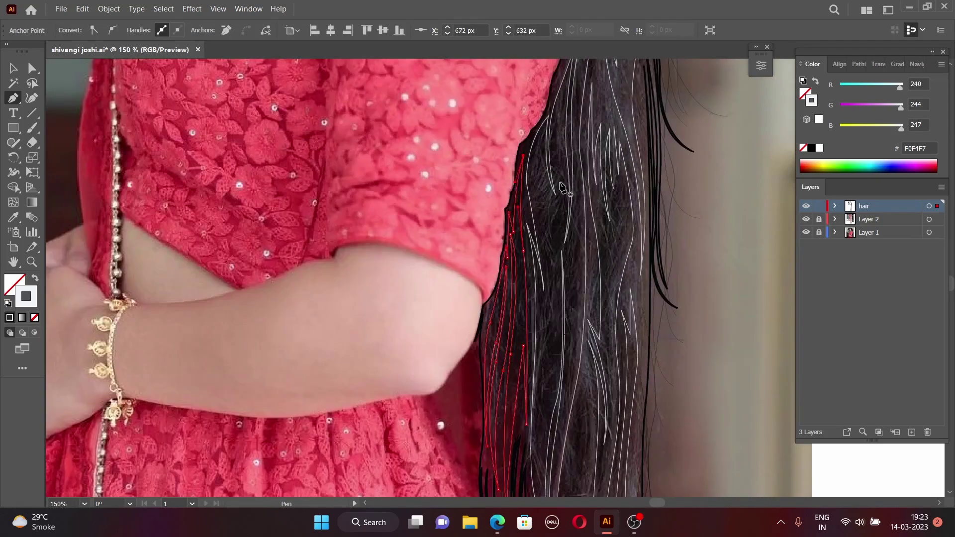
scroll(593, 395, "down", 5)
left_click(594, 396, "ctrl")
left_click_drag(564, 440, 565, 395)
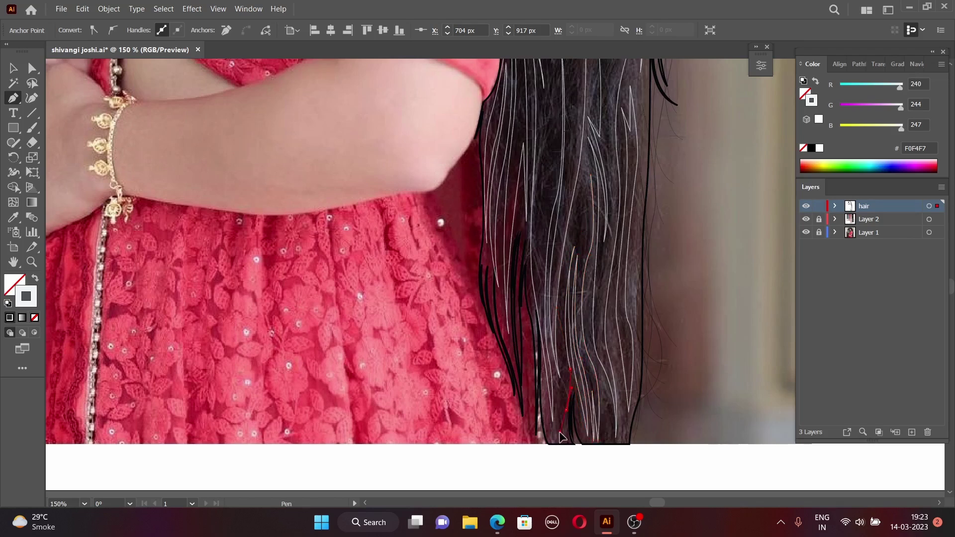
scroll(579, 175, "up", 10)
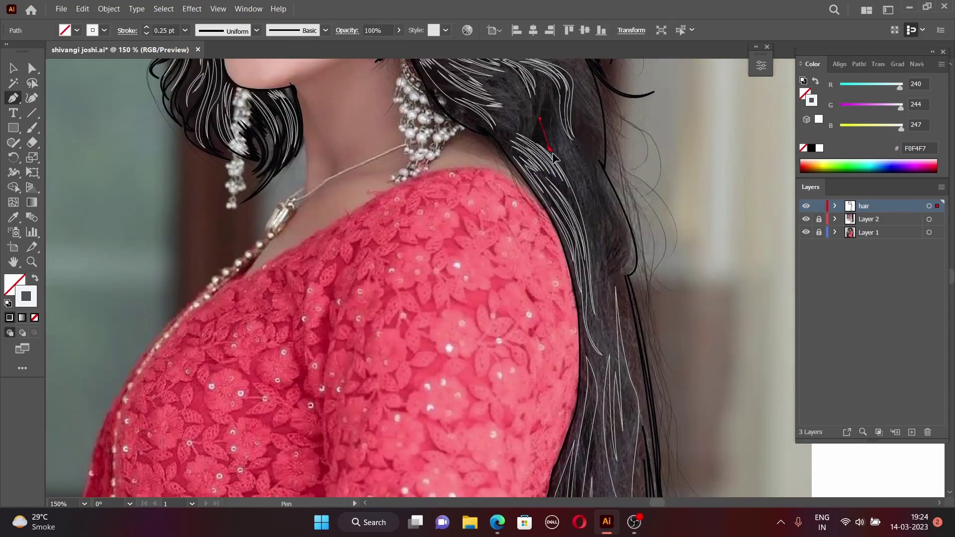
left_click(551, 129, "ctrl")
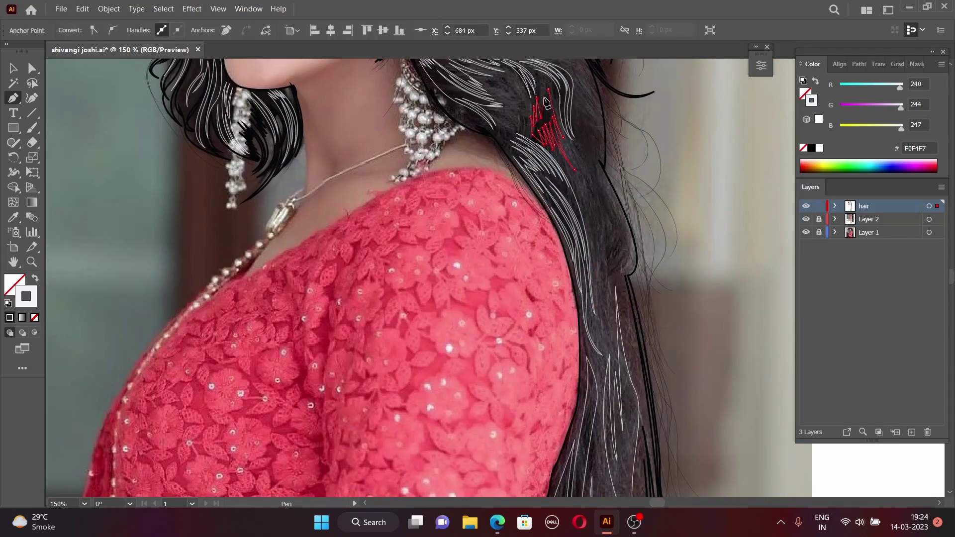
scroll(546, 103, "down", 1)
left_click(619, 272, "ctrl")
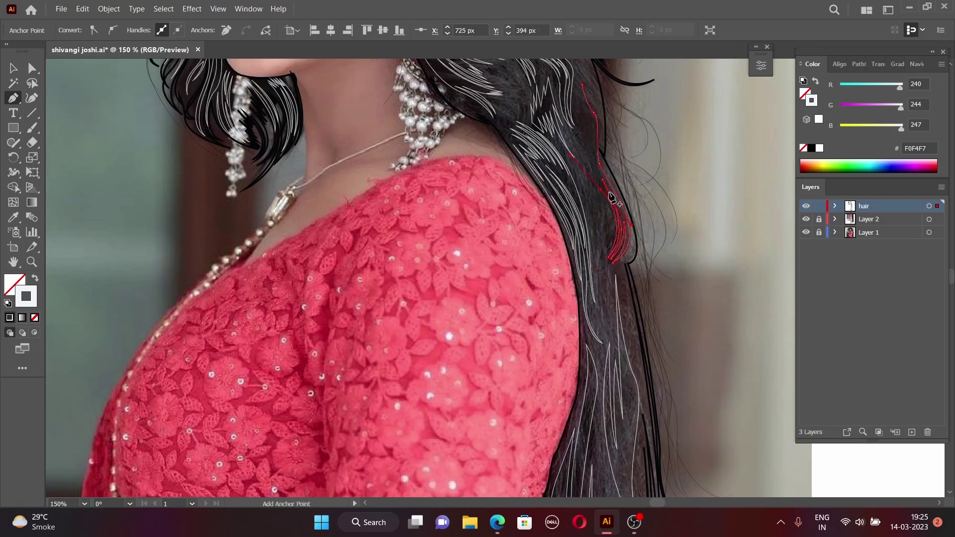
- Select all hair paths, zoom out to view the whole figure, and deselect
key("v")
key("ctrl+a")
key("ctrl+minus")
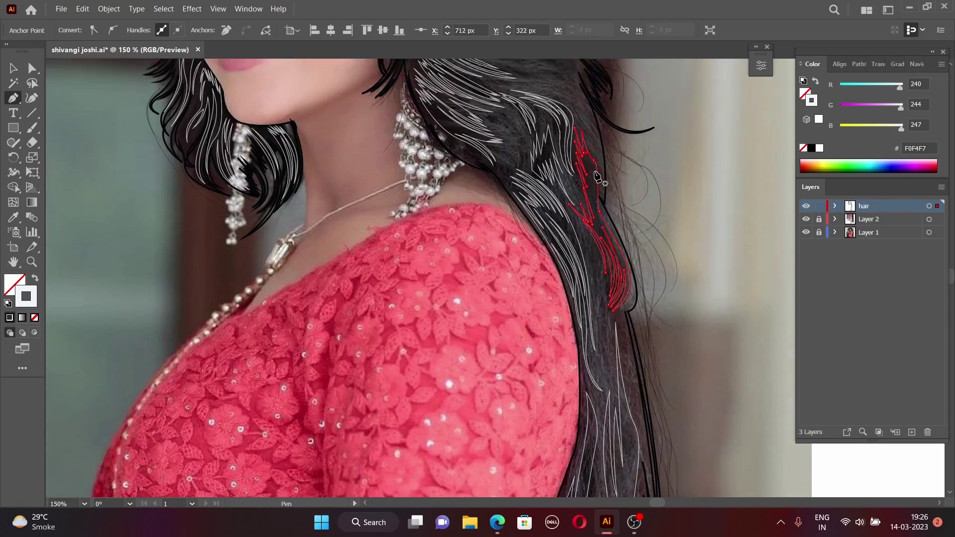
key("ctrl+minus")
key("ctrl+shift+a")
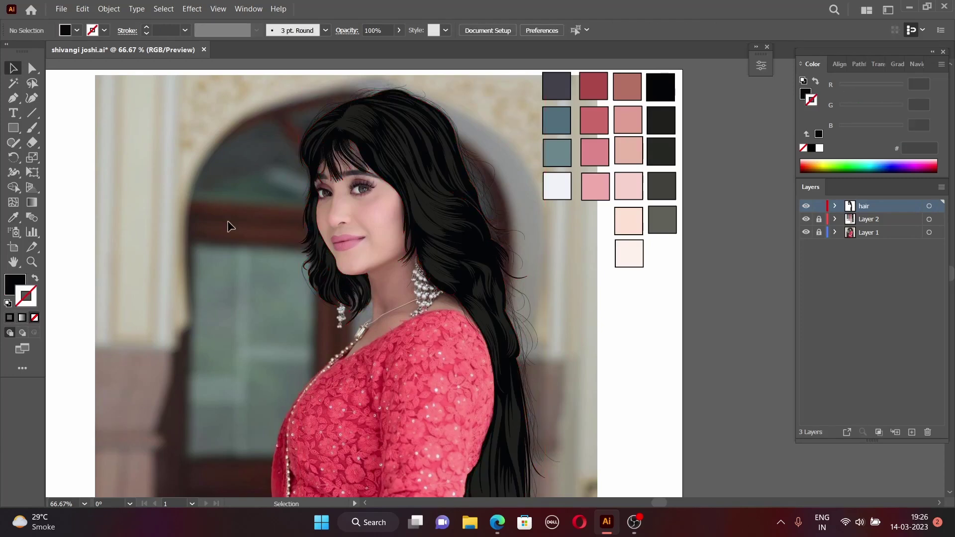
- Hide the hair layer to reveal the photo and zoom in on the fringe
key("ctrl+minus")
left_click(806, 232)
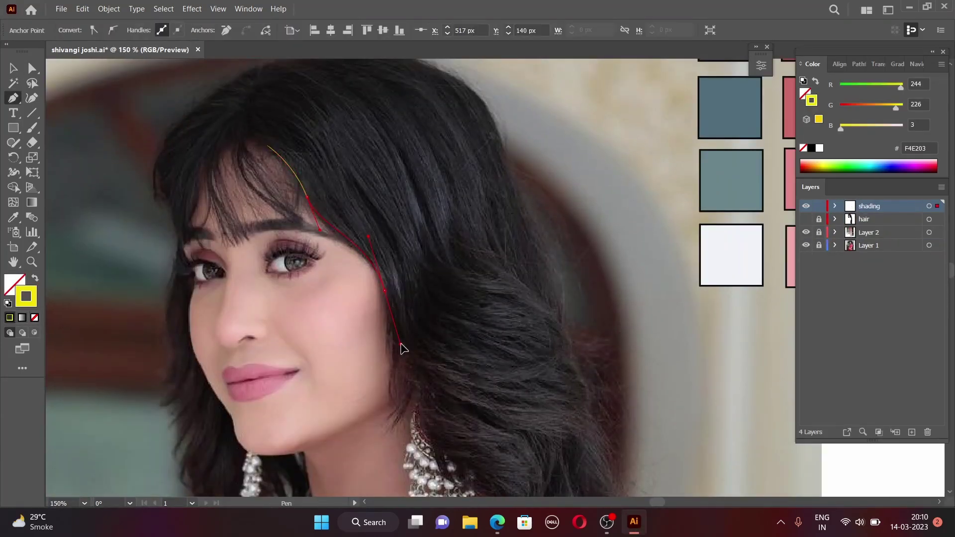
key("ctrl+plus")
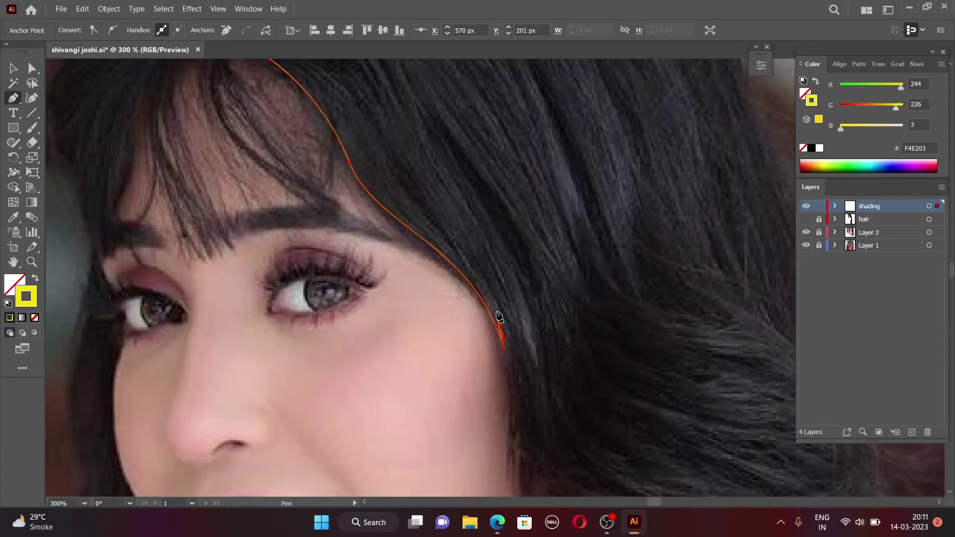
scroll(497, 318, "up", 5)
scroll(324, 209, "up", 1)
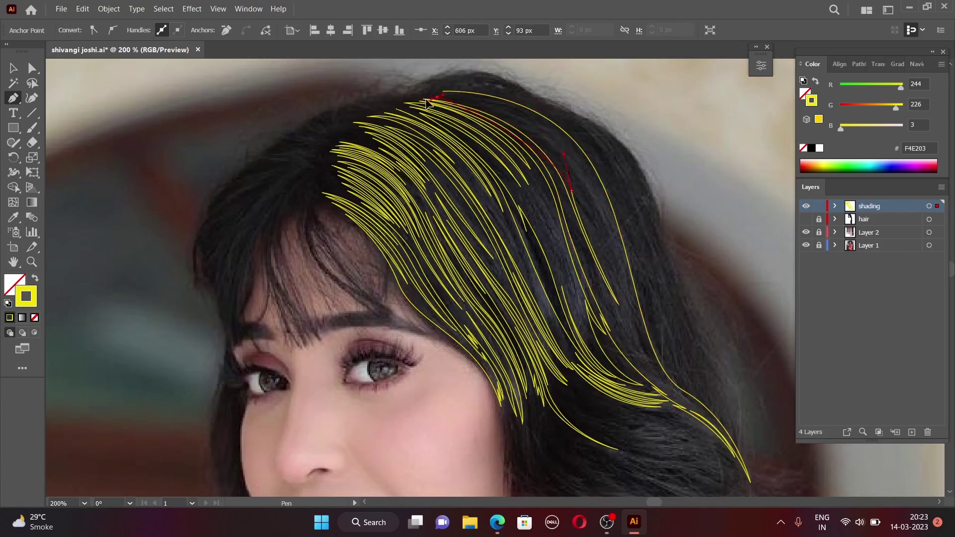
- Finish one yellow fringe strand and draw another from the crown down the right side
left_click_drag(444, 93, 453, 97)
key("Escape")
left_click(525, 111)
left_click(591, 128)
left_click_drag(698, 398, 710, 403)
scroll(710, 347, "down", 3)
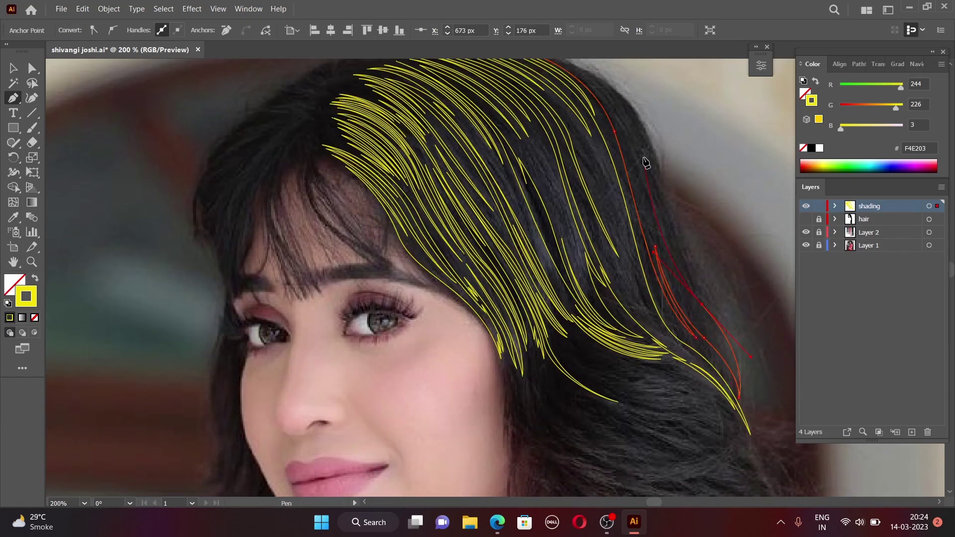
scroll(667, 205, "up", 2)
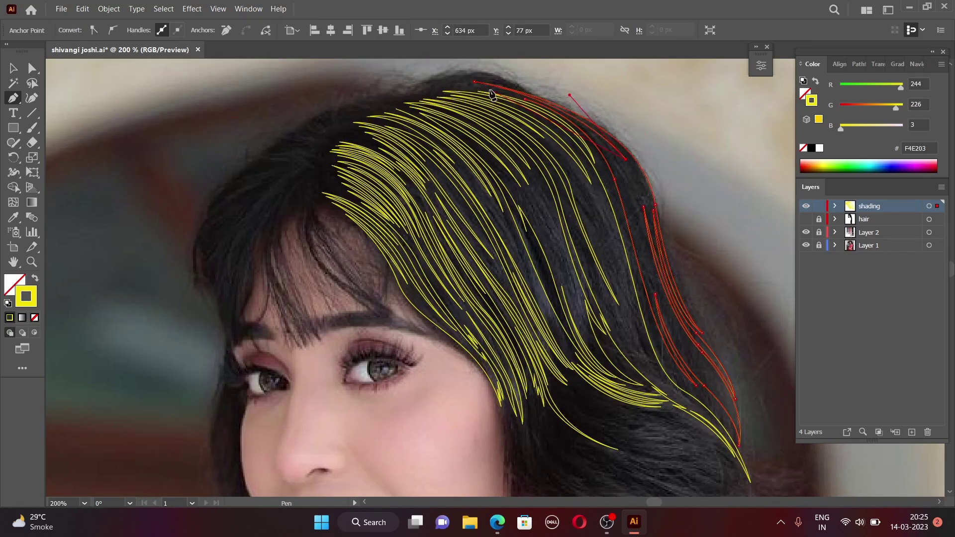
scroll(491, 94, "up", 1)
- Draw yellow strands along the upper-left hairline curving toward the forehead
left_click_drag(268, 204, 311, 195)
scroll(274, 196, "up", 2)
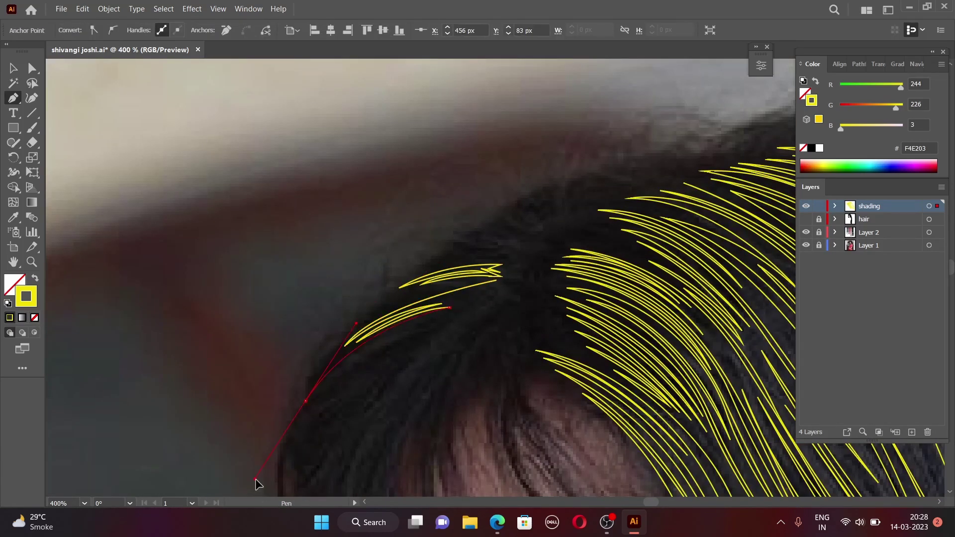
left_click_drag(360, 348, 463, 316)
left_click(424, 325)
scroll(424, 229, "down", 2)
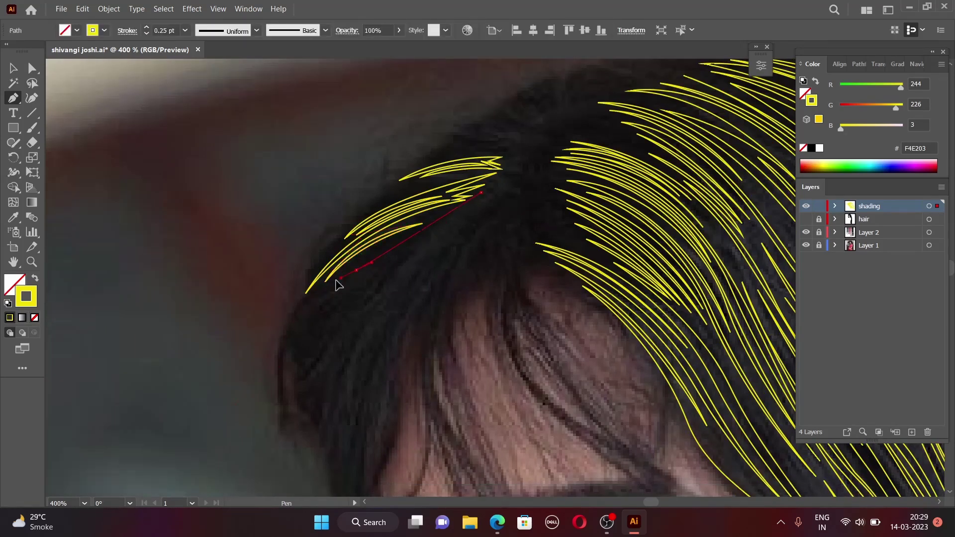
left_click_drag(294, 363, 359, 293)
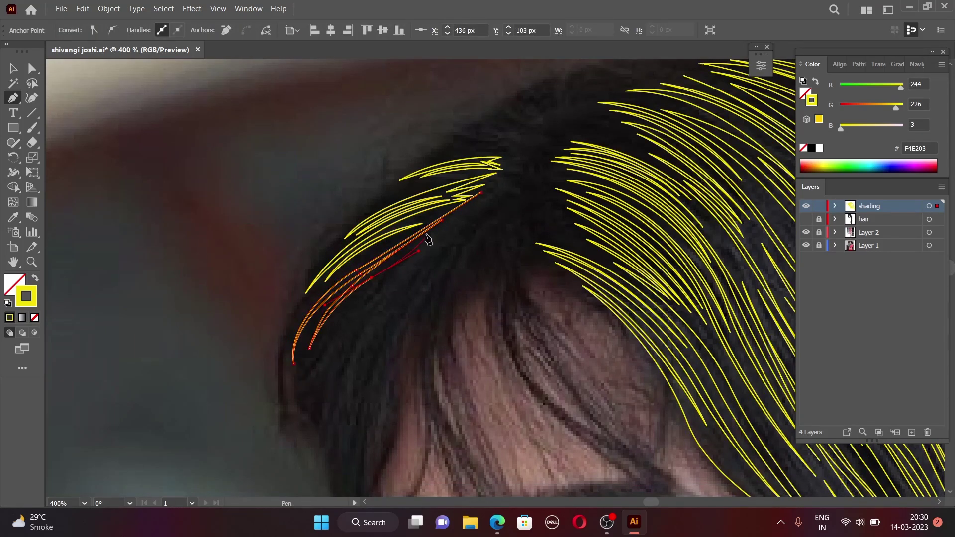
left_click(329, 443)
- Add more yellow strands at the parting and in the fringe
left_click_drag(469, 215, 520, 185)
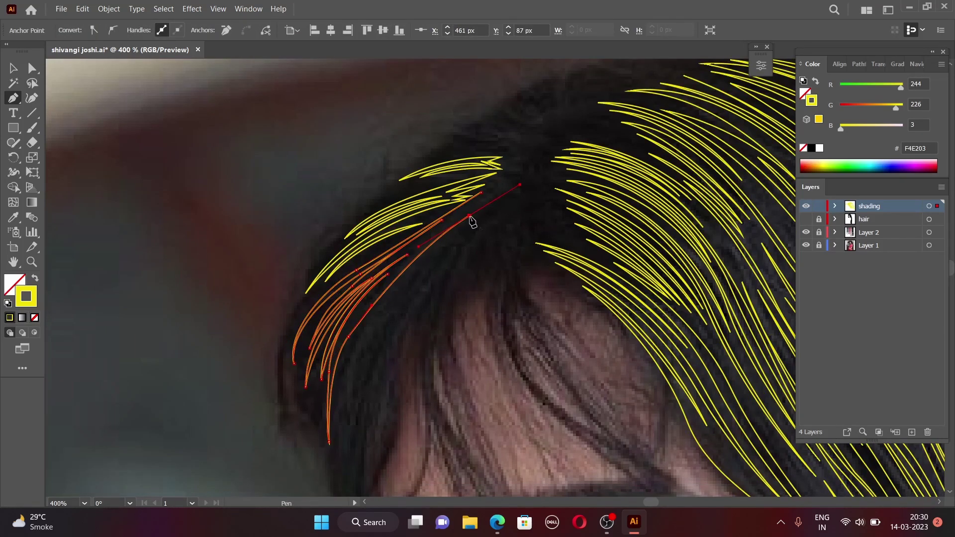
scroll(409, 285, "down", 2)
left_click(483, 148)
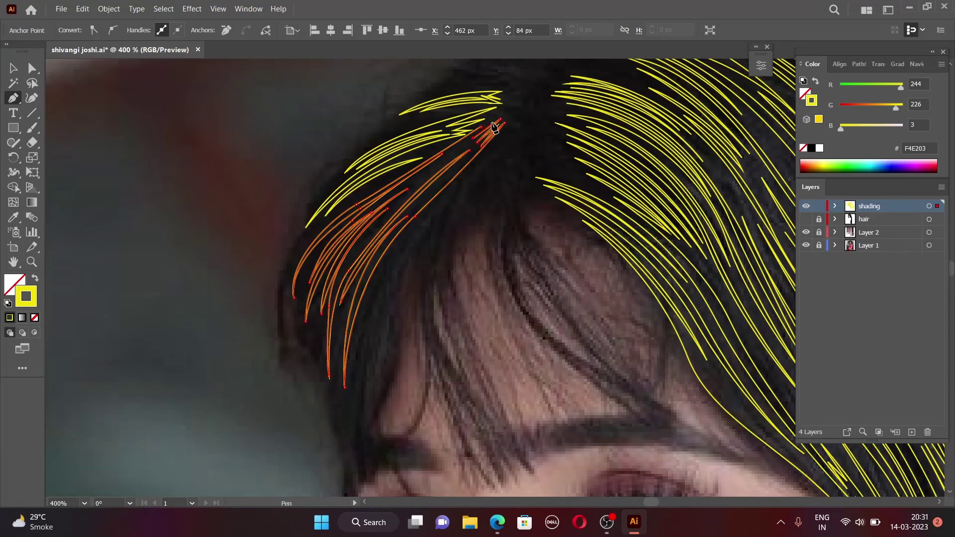
scroll(495, 127, "down", 1)
left_click(474, 156)
scroll(487, 171, "down", 3)
scroll(487, 170, "up", 3)
left_click(517, 405)
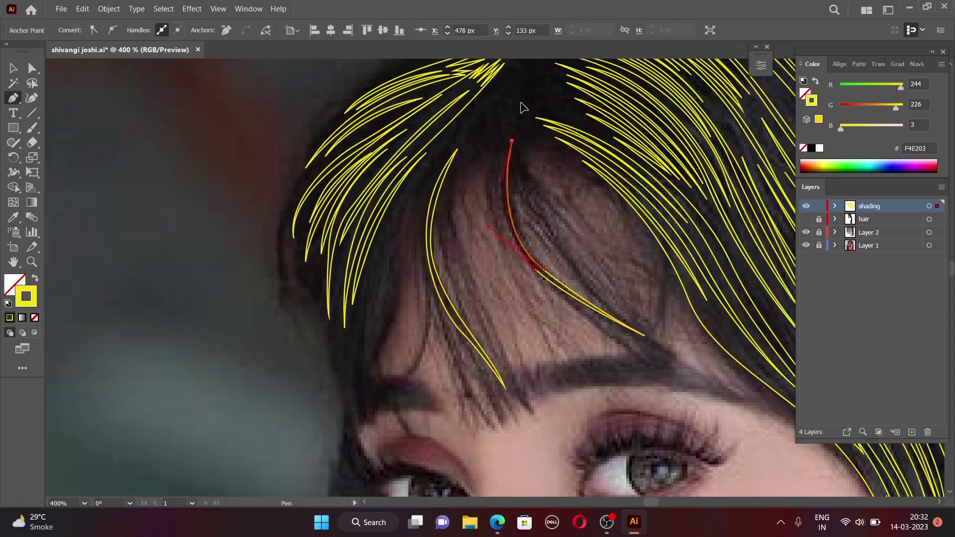
scroll(523, 106, "up", 1)
left_click(383, 305)
scroll(453, 187, "down", 15)
- Draw a group of curved strands down the lock beside the chin
left_click(458, 190)
left_click_drag(426, 313, 399, 348)
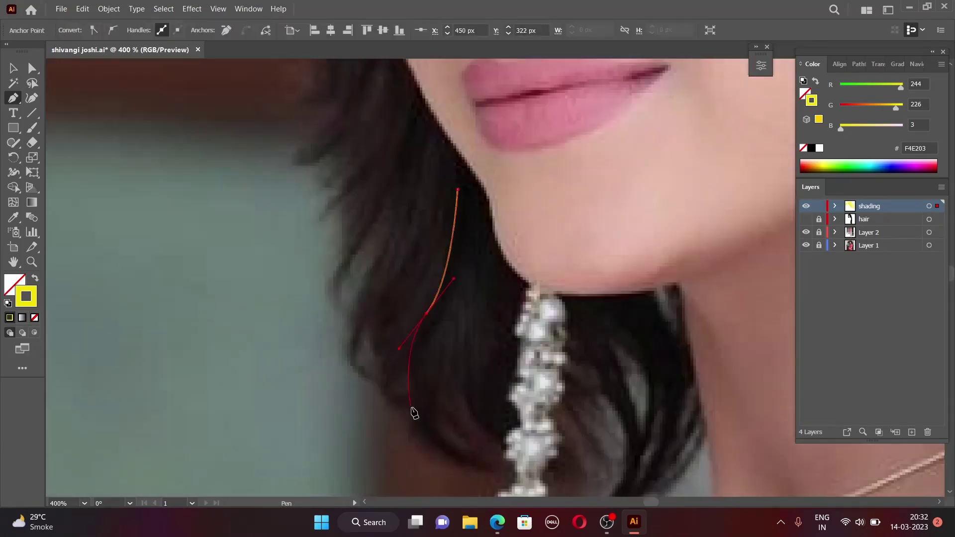
left_click_drag(503, 209, 498, 214)
left_click(446, 209)
left_click(388, 372)
left_click_drag(423, 283, 481, 209)
left_click_drag(437, 178, 431, 110)
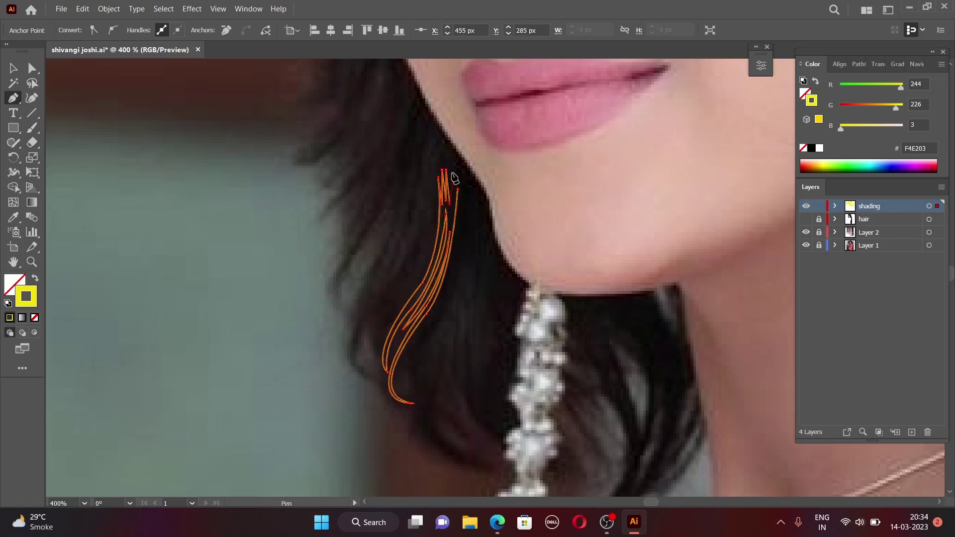
left_click(454, 178)
- Add further strands down the chin lock and a curved strand below the jaw
left_click(407, 383)
mouse_move(453, 286)
left_mouse_down()
mouse_move(479, 234)
mouse_move(423, 309)
left_mouse_up()
left_click(473, 203)
scroll(440, 230, "up", 3)
mouse_move(380, 389)
left_mouse_down()
mouse_move(343, 408)
mouse_move(358, 408)
left_mouse_up()
left_click(426, 224)
scroll(369, 393, "down", 3)
- Draw strands on the locks near and behind the earring
left_click(485, 196)
left_click_drag(481, 374, 524, 418)
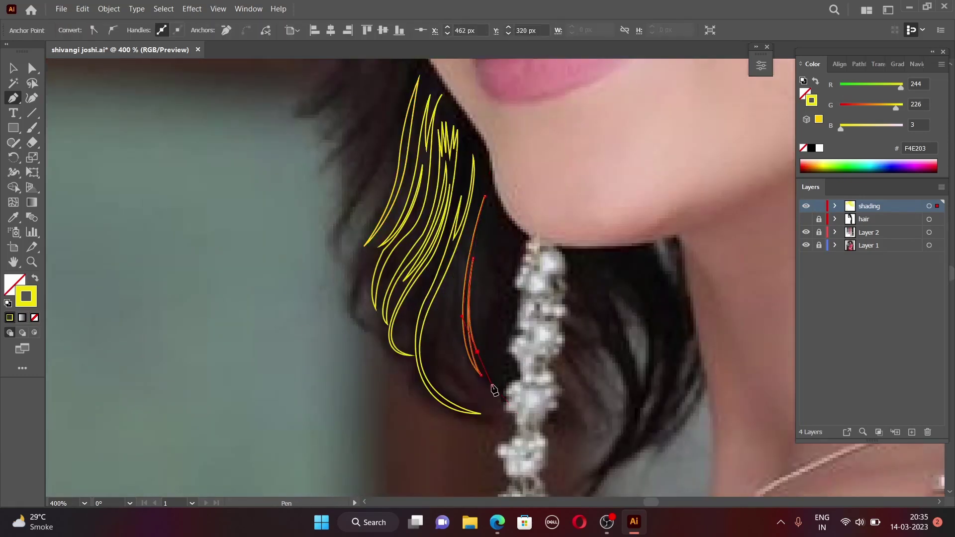
scroll(487, 335, "down", 1)
left_click(617, 250)
left_click_drag(673, 329, 679, 354)
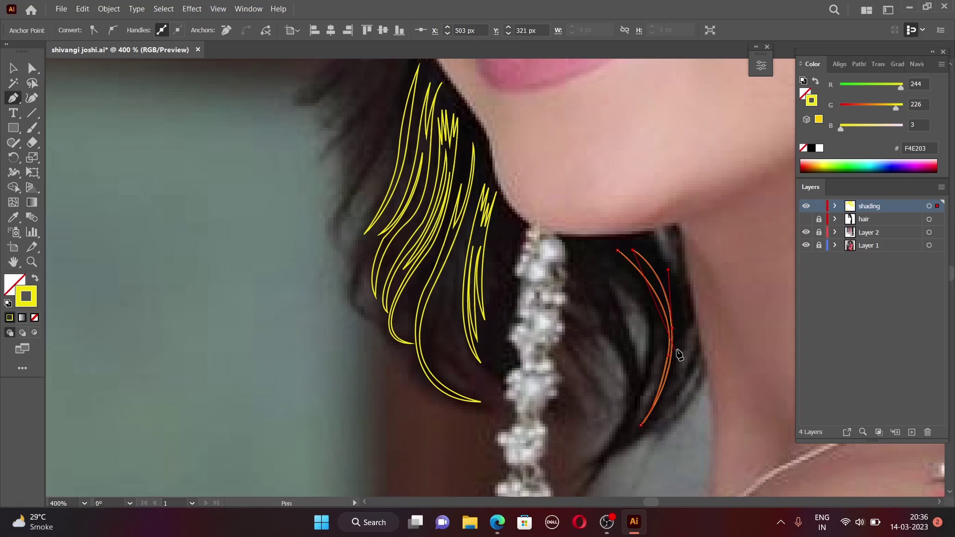
left_click(614, 243)
- Trace strands climbing up along the left cheek edge
key("ctrl+minus")
scroll(448, 249, "up", 3)
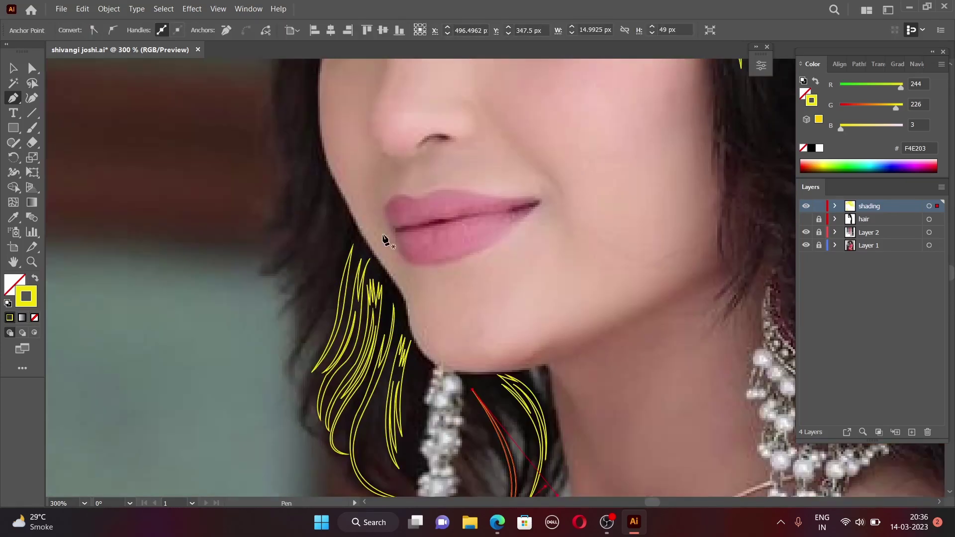
left_click(295, 345)
left_click_drag(309, 248, 292, 194)
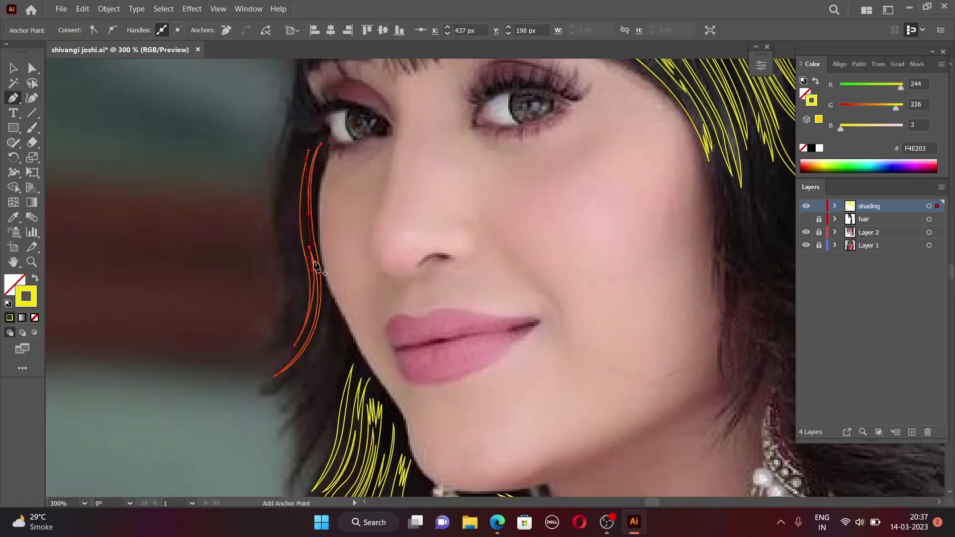
left_click(325, 198, "ctrl")
scroll(328, 228, "down", 2)
left_click_drag(331, 249, 337, 258)
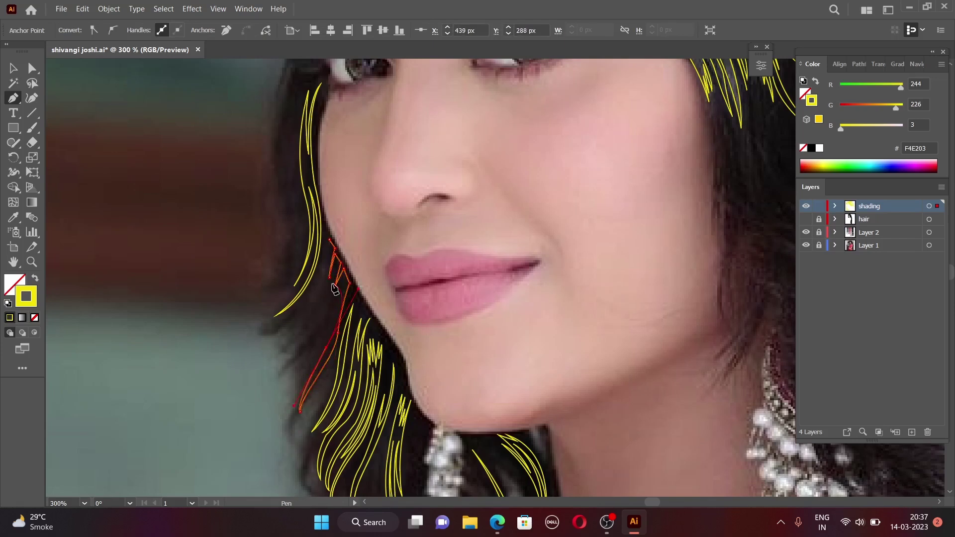
- Select all strands sharing the yellow stroke and recolour them with a sampled dark swatch
key("ctrl+minus")
key("ctrl+minus")
key("ctrl+minus")
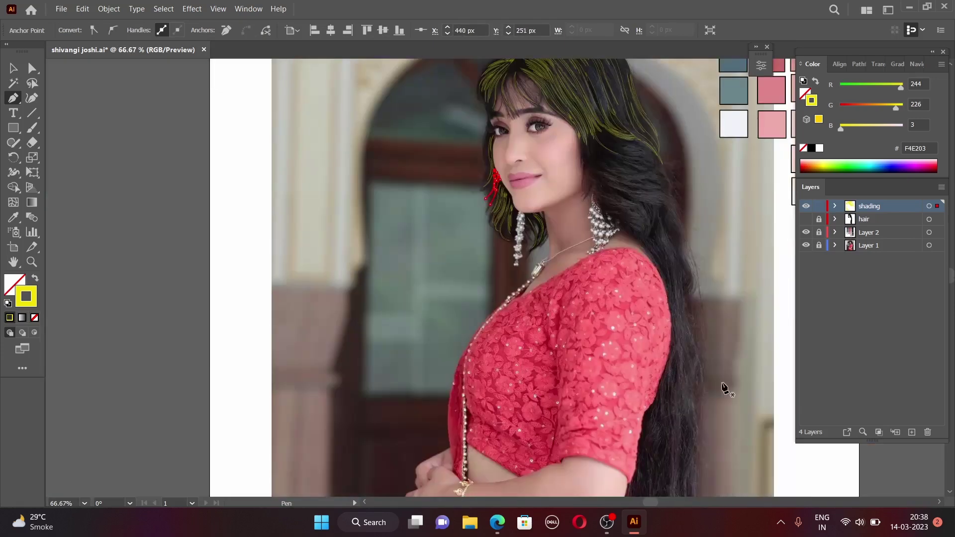
scroll(292, 319, "up", 2)
left_click(163, 9)
left_click(378, 210)
key("i")
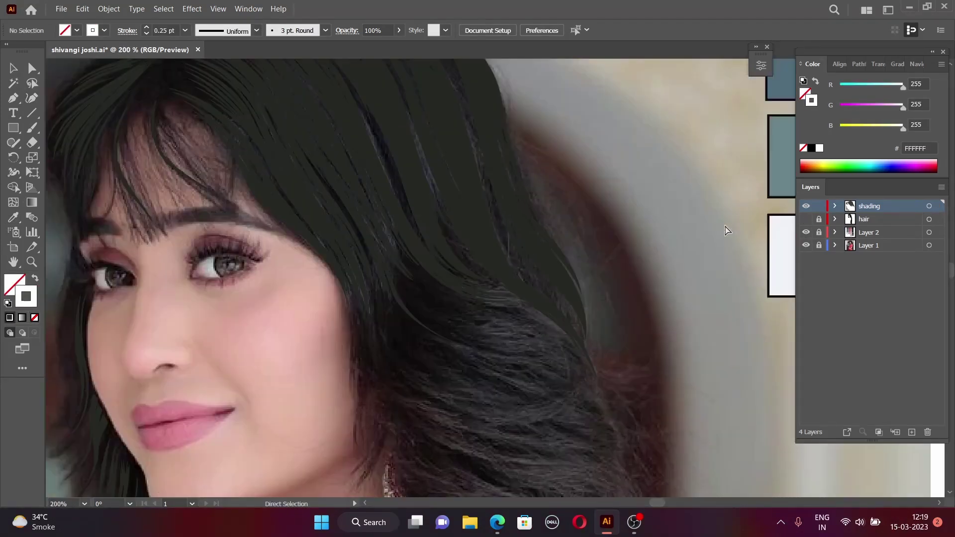
scroll(726, 230, "down", 5)
- Start a new white strand on the hair beside the right earring
key("p")
left_click(411, 233)
left_click_drag(462, 261, 552, 286)
scroll(419, 244, "down", 1)
left_click(424, 243)
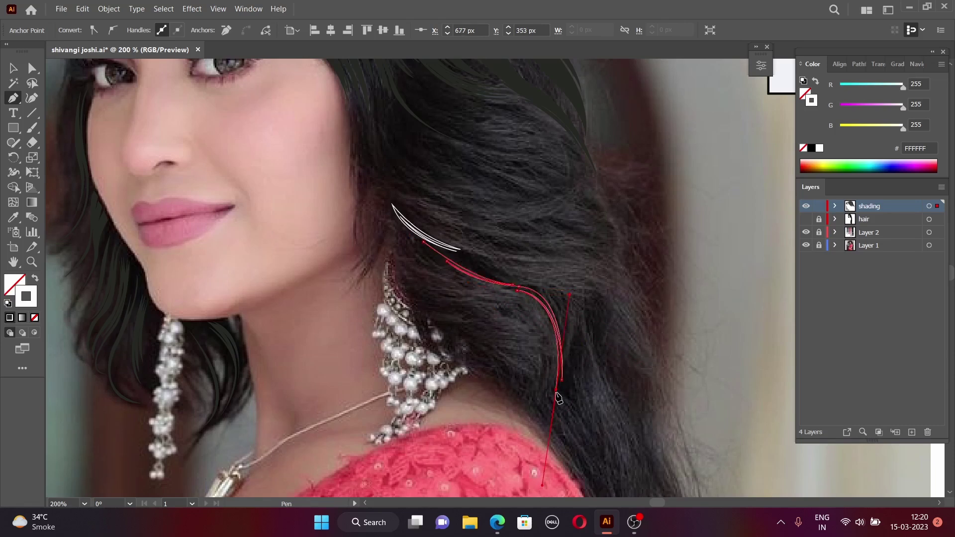
- Extend the strand down the long hair and curve it back upward
scroll(558, 396, "down", 1)
left_click(572, 378)
scroll(597, 351, "down", 2)
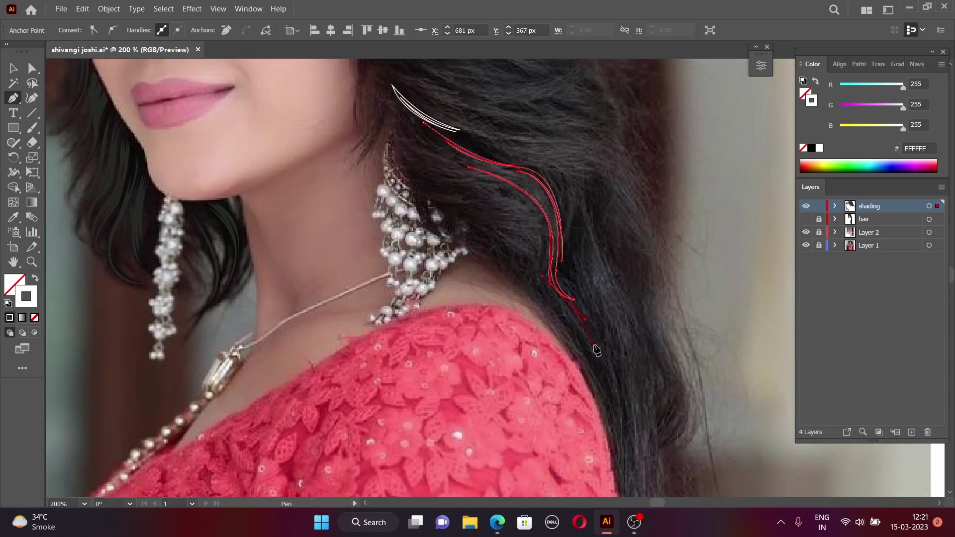
left_click(529, 241)
left_click_drag(435, 200, 374, 188)
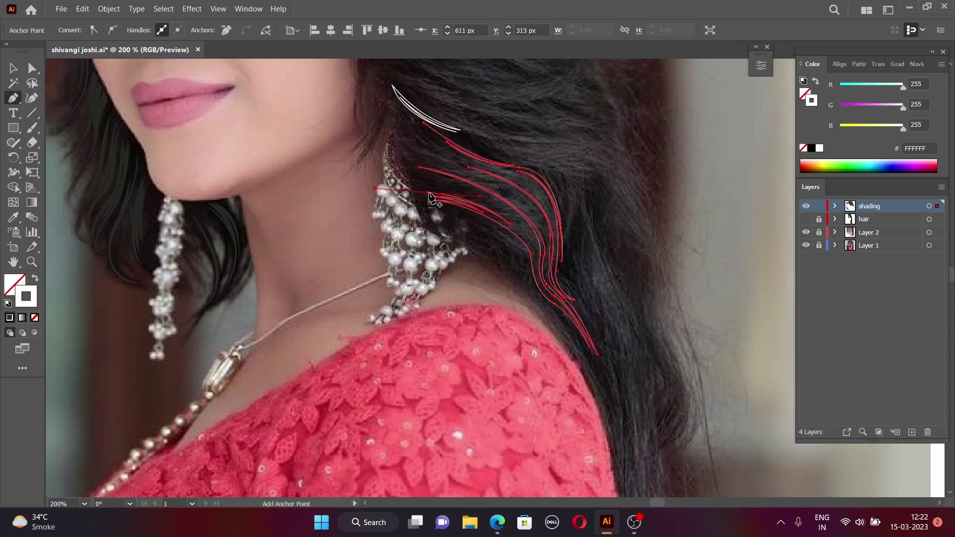
left_click(403, 123)
- Select the white strands beside the ear, then deselect and begin another strand
left_click_drag(404, 128, 458, 174)
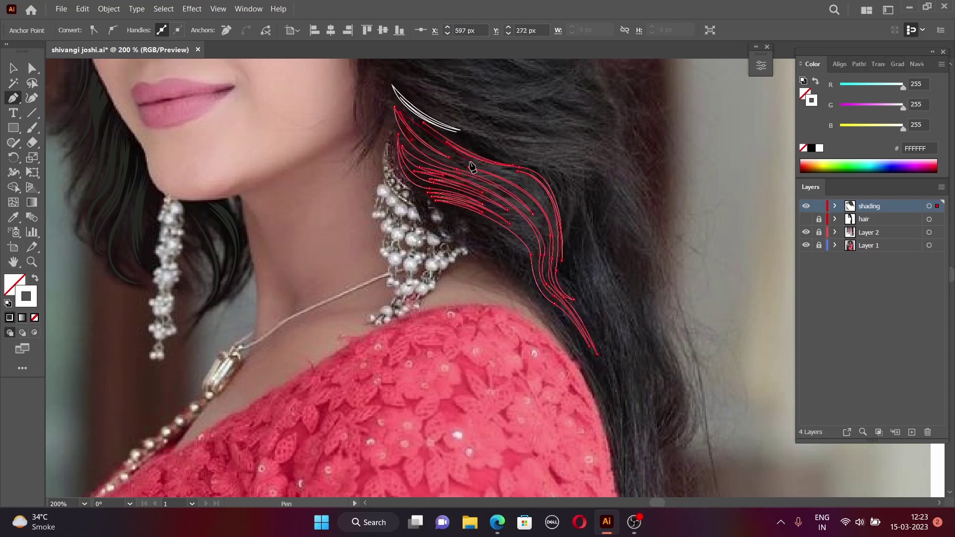
scroll(450, 209, "up", 3)
left_click(457, 282)
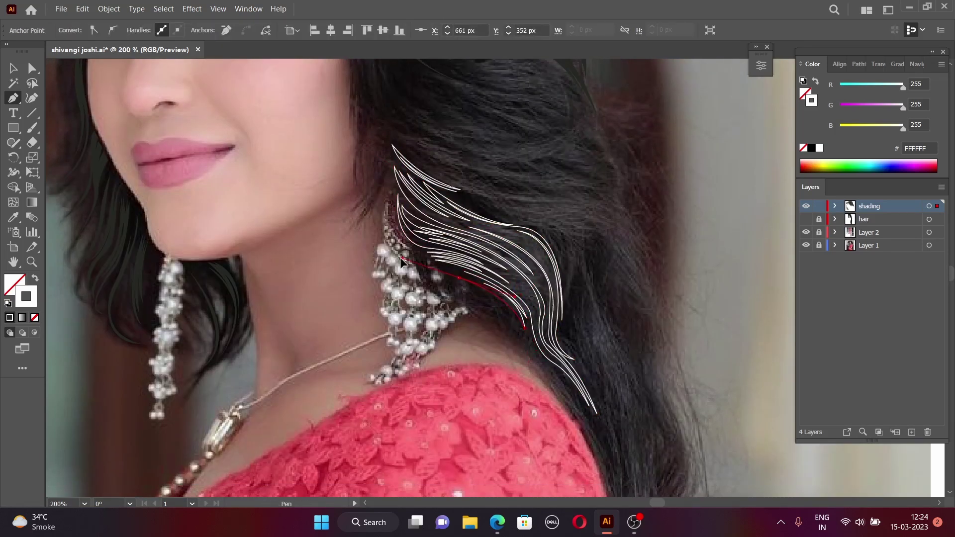
scroll(647, 323, "up", 1)
scroll(613, 303, "up", 3)
left_click(642, 341)
- Draw curved strands across the hair behind the right earring, reaching toward the crown
left_click(529, 293)
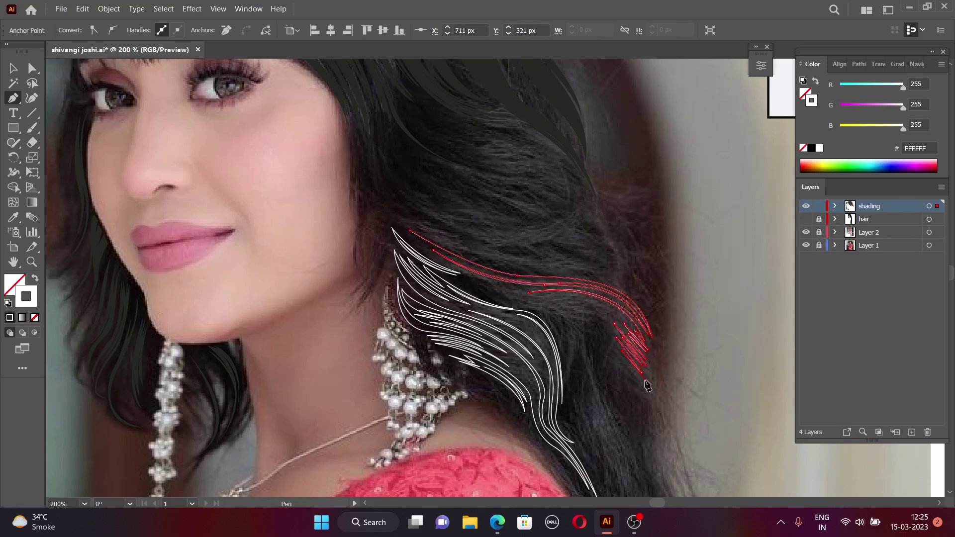
left_click_drag(527, 309, 450, 308)
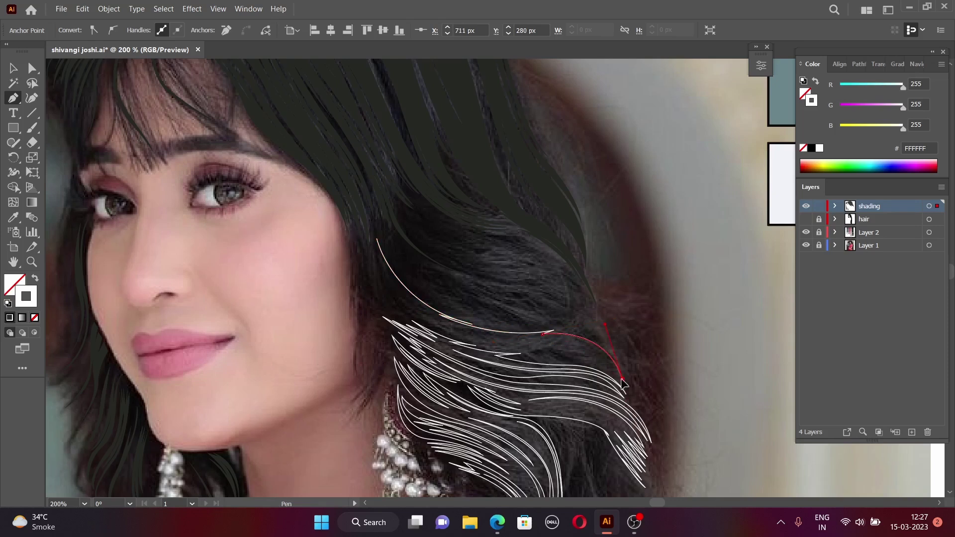
left_click_drag(372, 268, 393, 287)
left_click(395, 291)
left_click(396, 233)
left_click_drag(520, 288, 535, 290)
left_click_drag(621, 366, 594, 341)
left_click(375, 243)
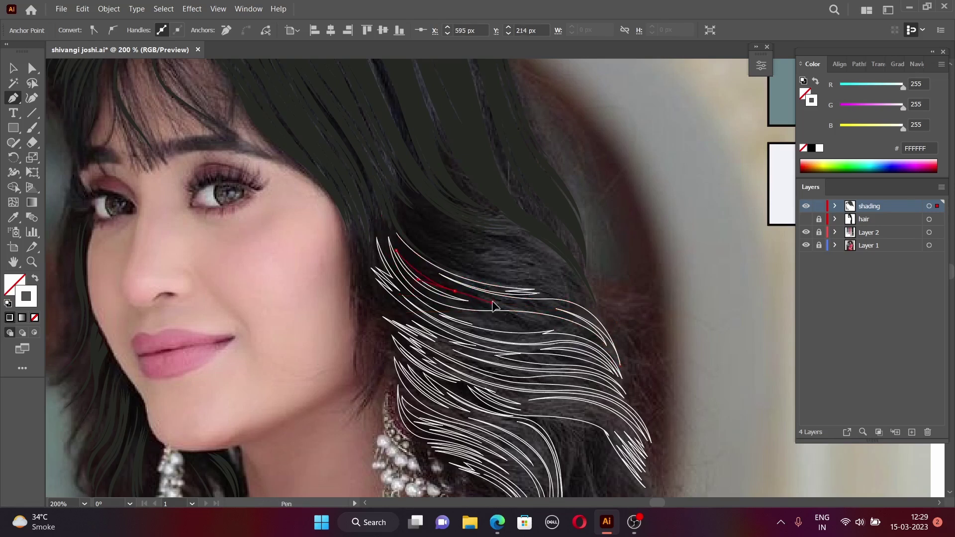
- Add more strands, including a four-point path running down the hair
left_click(477, 312)
left_click_drag(543, 319, 581, 317)
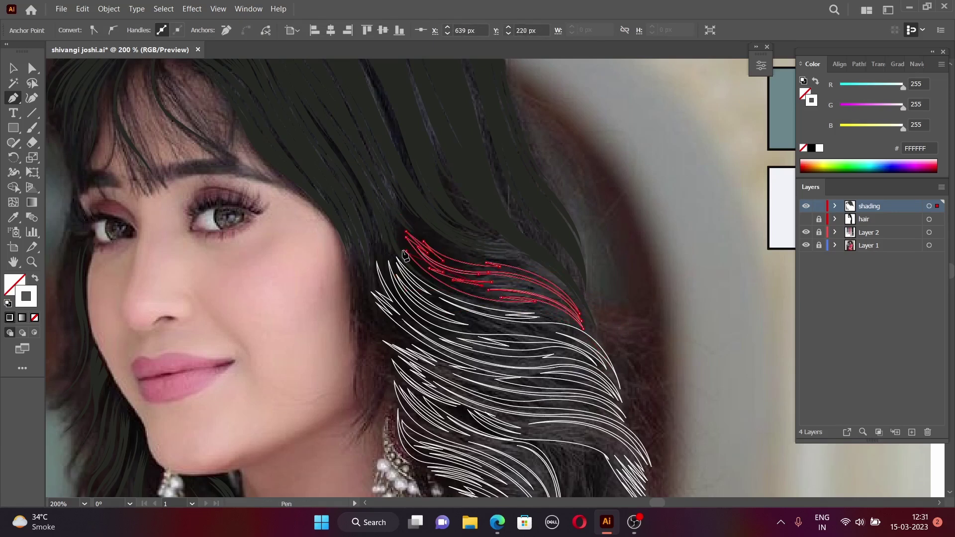
scroll(554, 227, "down", 5)
scroll(587, 228, "down", 1)
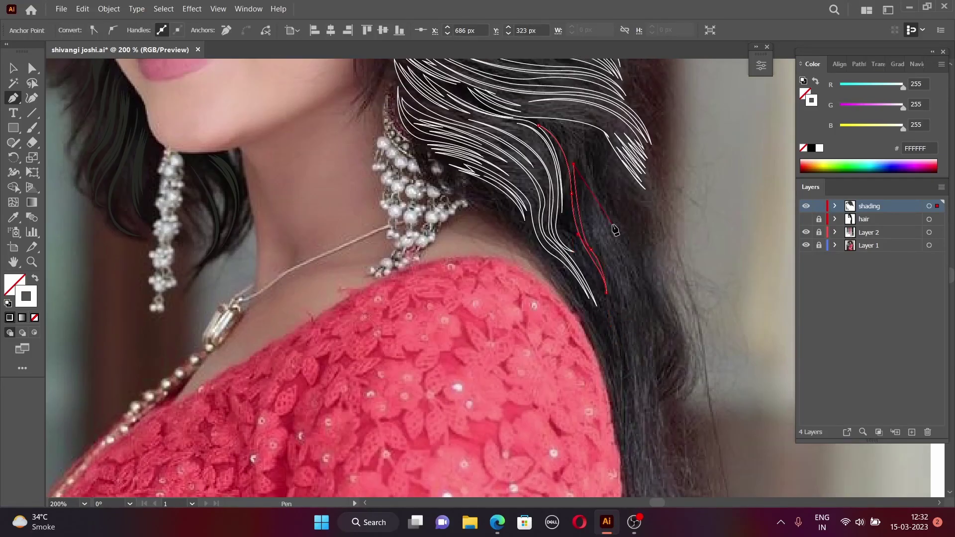
scroll(611, 337, "up", 1)
left_click(589, 218)
left_click(629, 253)
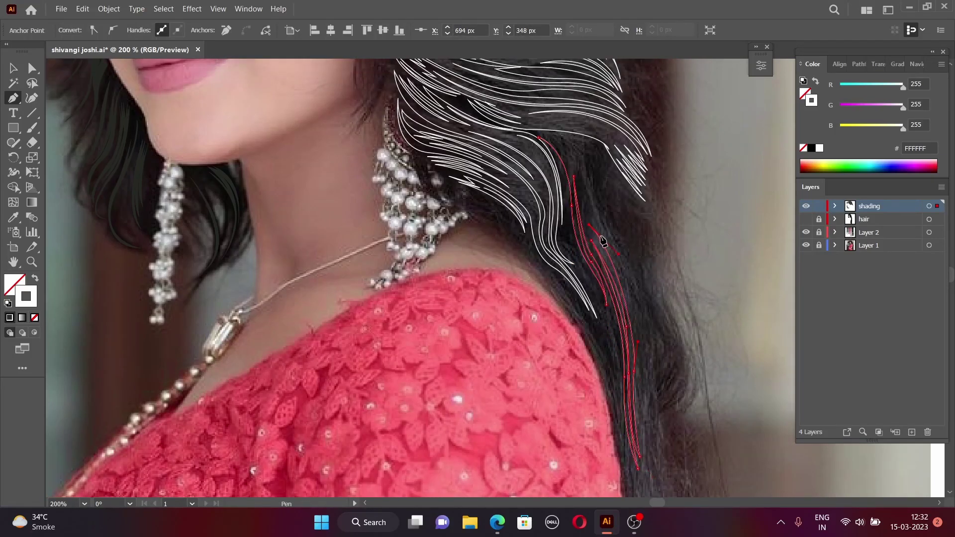
left_click(630, 312)
left_click(633, 377)
left_click(548, 129)
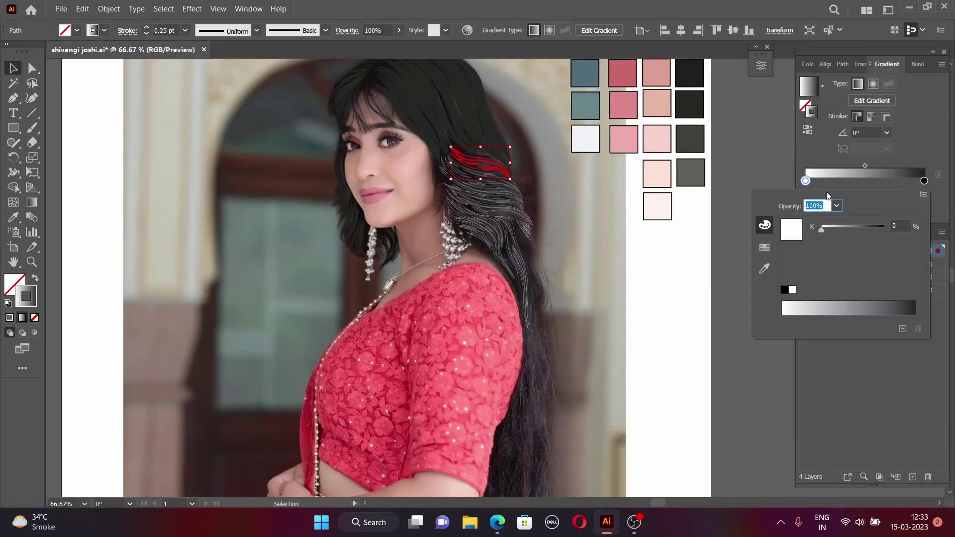
- Build a dark-brown gradient with a middle stop and adjusted stop opacity on the strands
left_click(799, 305)
left_click(875, 180)
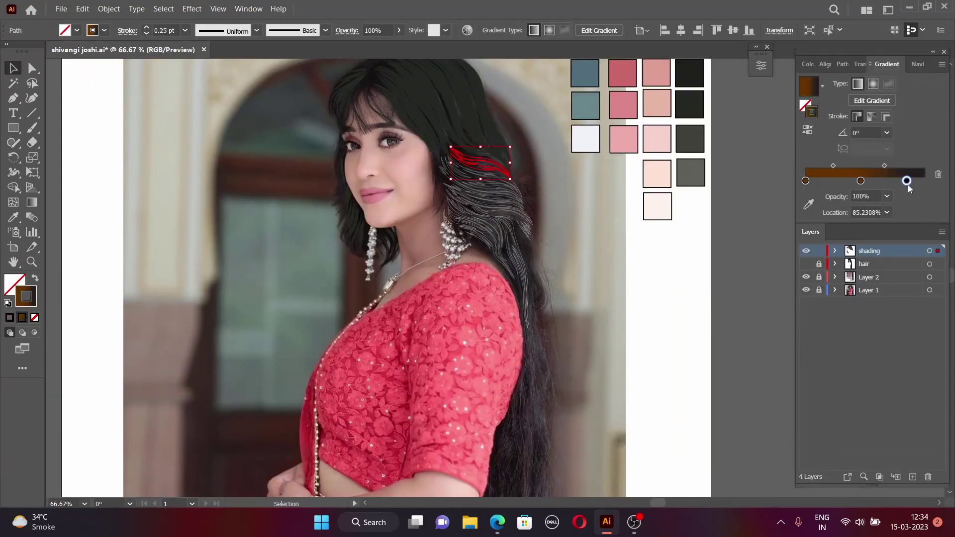
double_click(830, 181)
key("Escape")
left_click(887, 181)
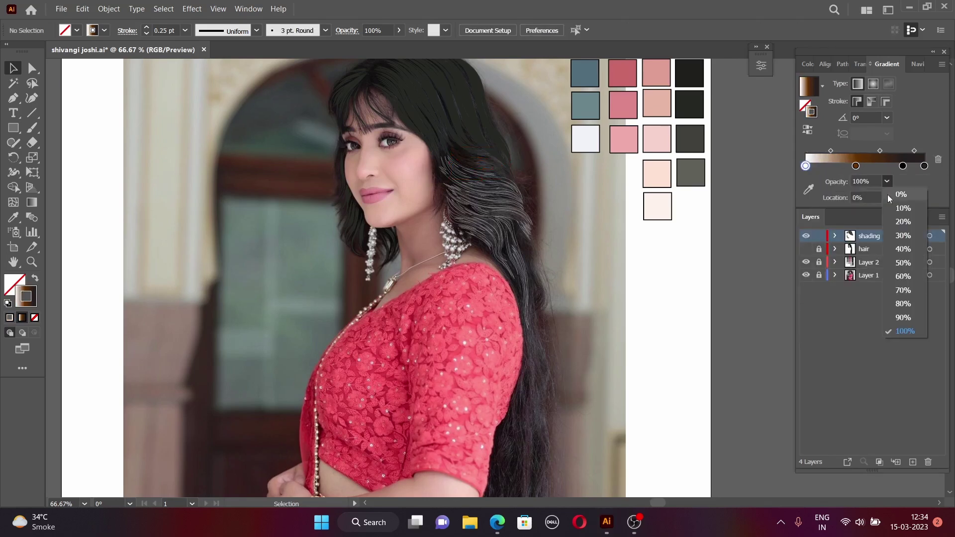
left_click(841, 166)
left_click(518, 249)
left_click(163, 9)
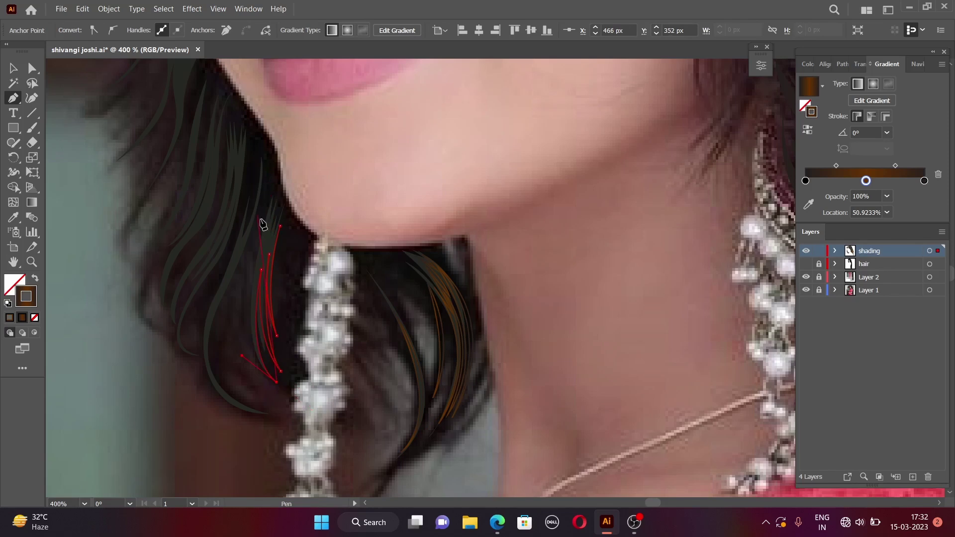
- Show the reference photo layer, swap fill and stroke, and hide the hair layer
scroll(235, 297, "up", 1)
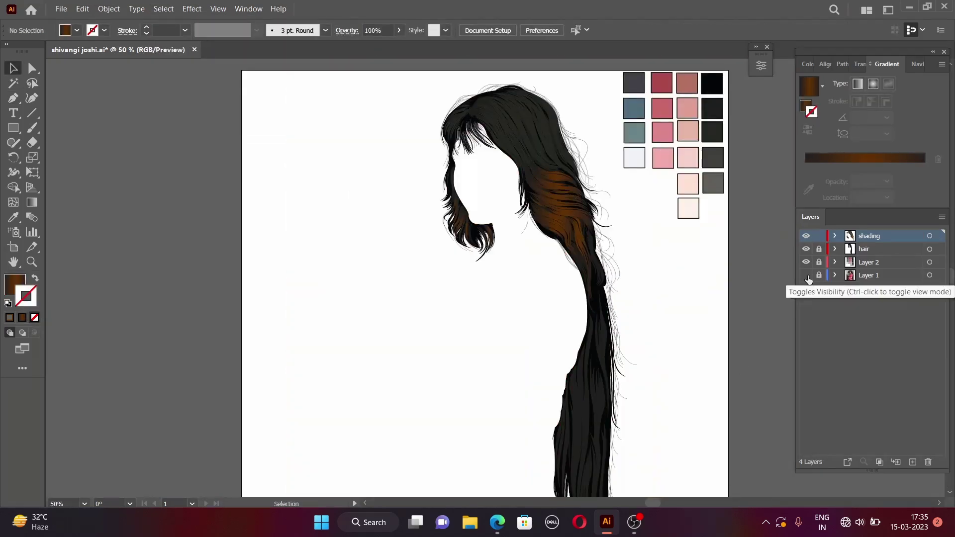
left_click(806, 275)
key("shift+x")
key("i")
left_click(806, 249)
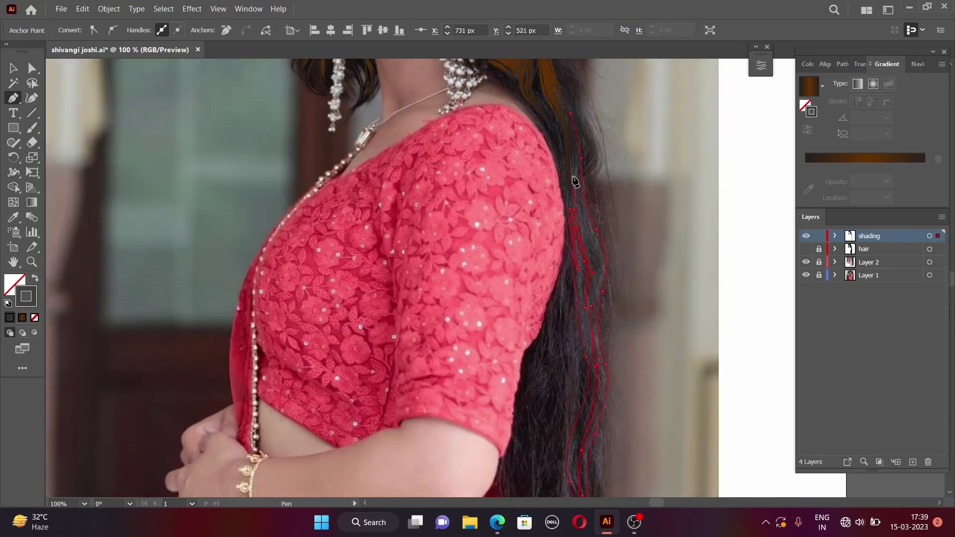
- Extend the strand path with a point lower down the long back hair
scroll(575, 182, "up", 2)
scroll(584, 169, "up", 2)
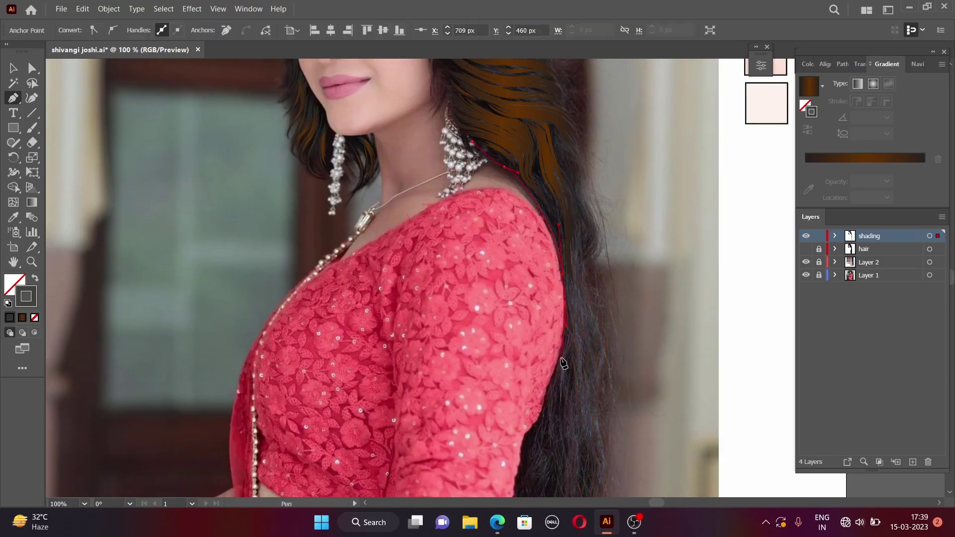
scroll(563, 363, "down", 9)
scroll(563, 422, "down", 2)
left_click(562, 422)
scroll(566, 306, "up", 2)
scroll(571, 258, "up", 7)
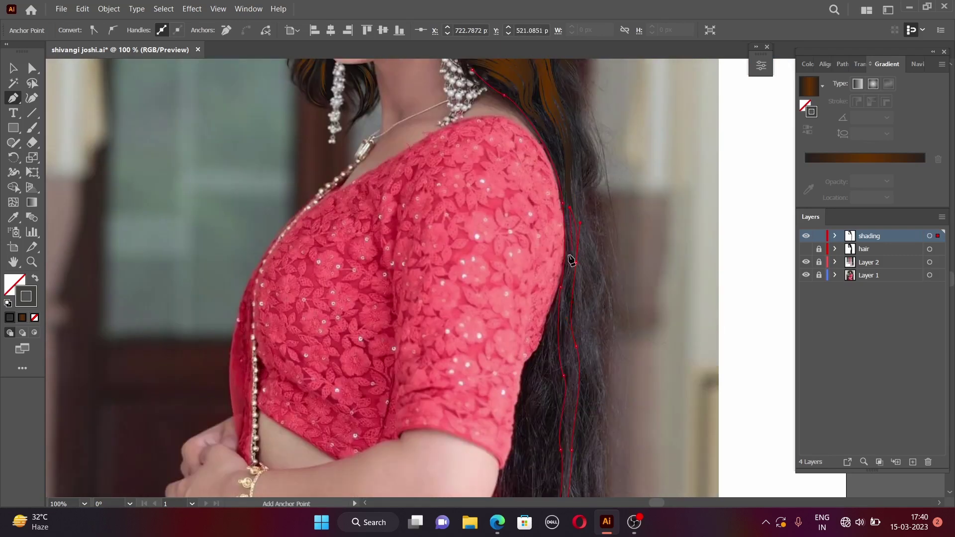
scroll(567, 238, "up", 3)
scroll(542, 209, "up", 2)
scroll(527, 319, "up", 1, "alt")
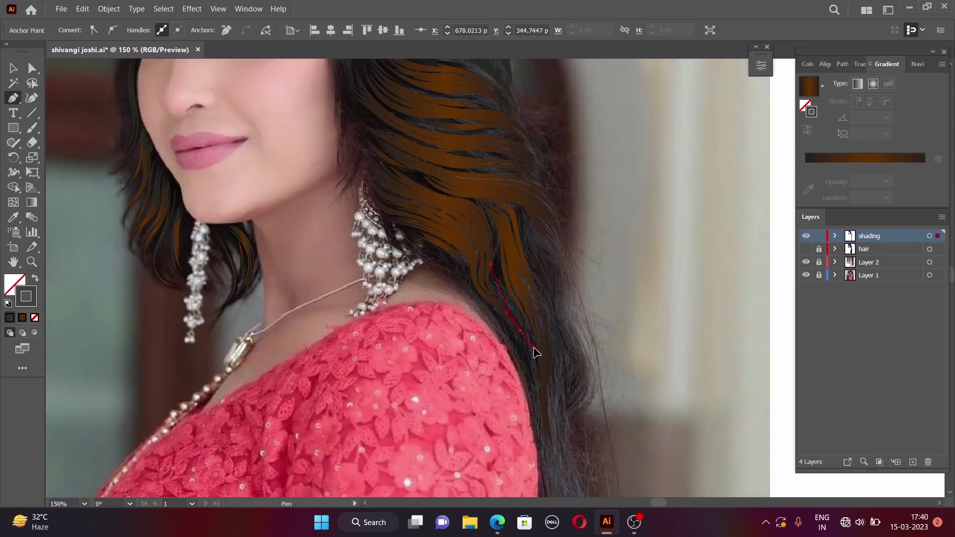
scroll(522, 284, "down", 8)
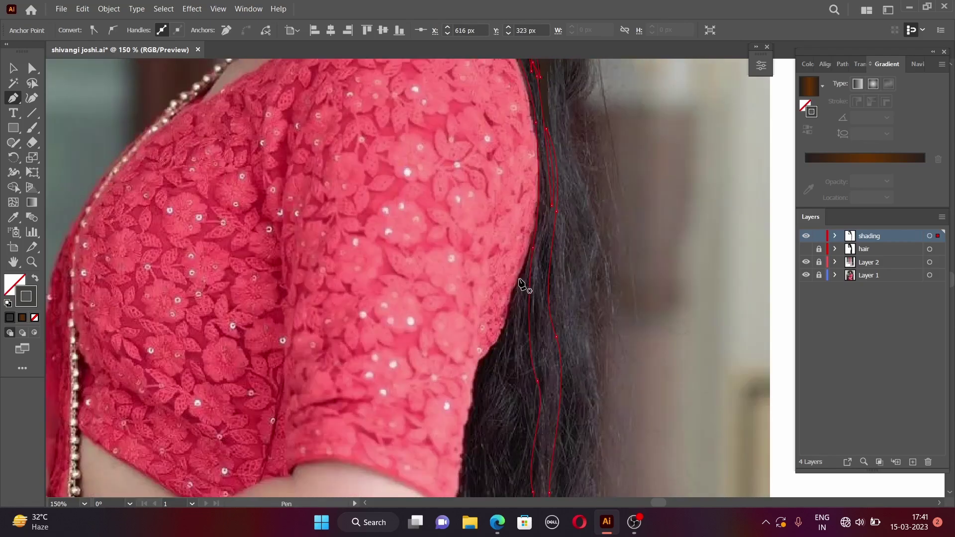
scroll(512, 368, "down", 6)
scroll(510, 405, "up", 1)
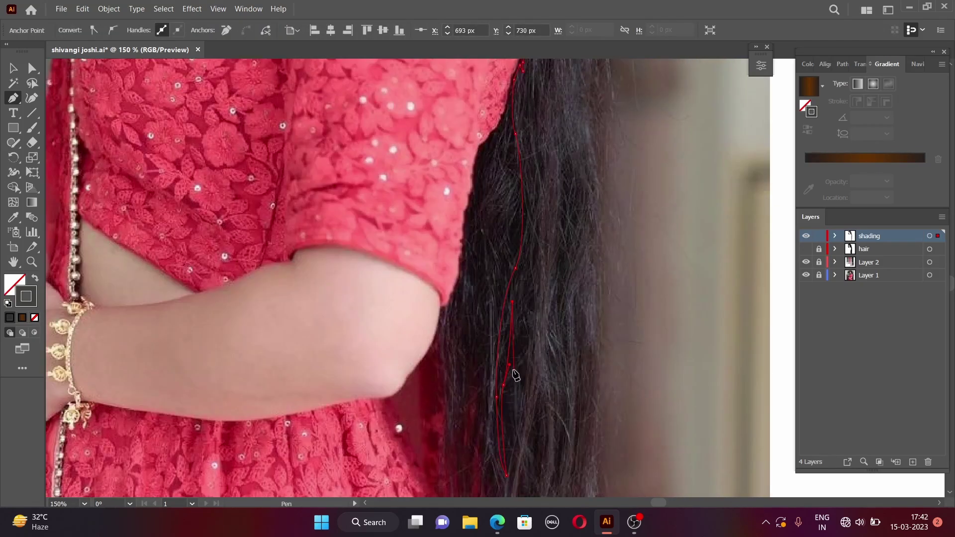
scroll(521, 344, "up", 1)
scroll(512, 284, "up", 1)
scroll(498, 259, "down", 4)
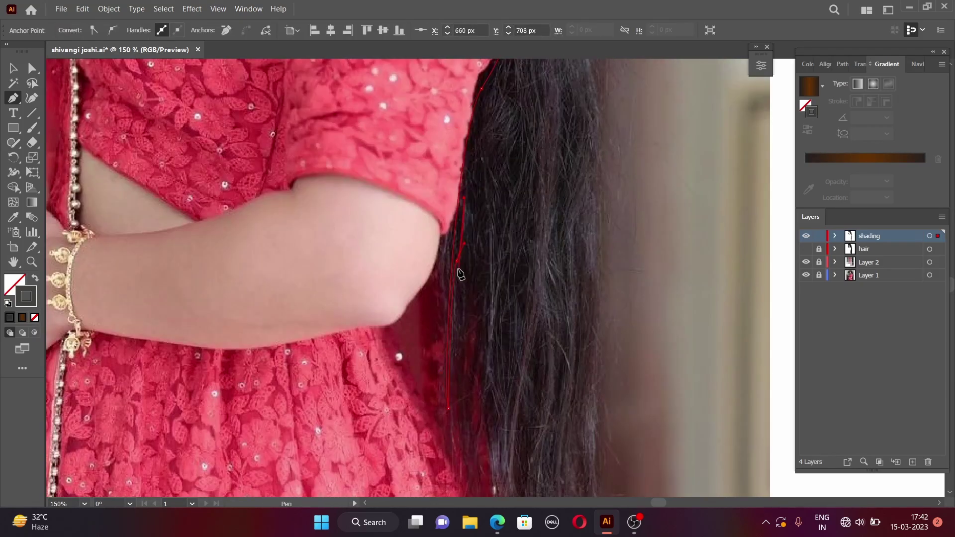
scroll(460, 274, "down", 2)
scroll(482, 213, "up", 3)
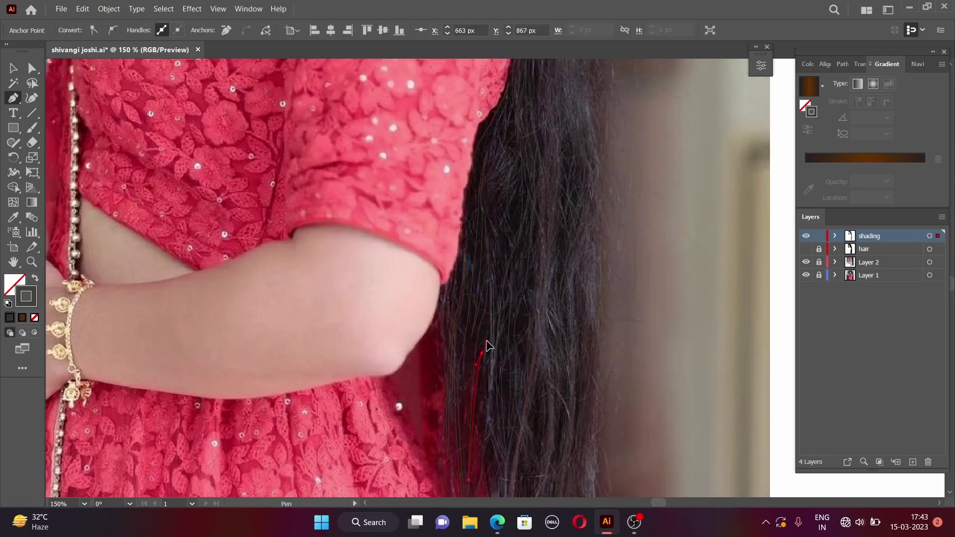
scroll(497, 204, "down", 2)
scroll(506, 164, "down", 1)
scroll(506, 164, "up", 2)
scroll(515, 220, "up", 2)
scroll(568, 230, "down", 2)
scroll(612, 388, "down", 2)
scroll(587, 416, "up", 3)
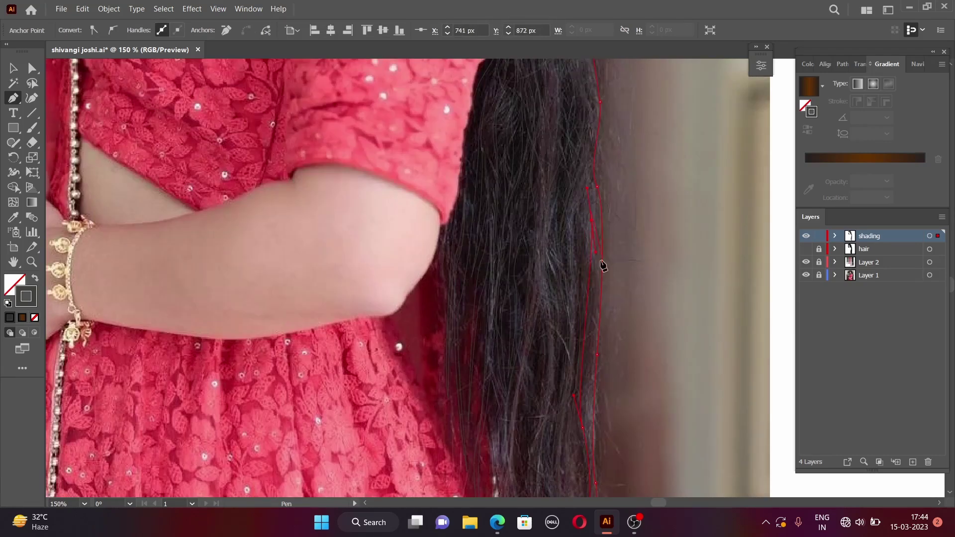
- Start a new strand along the hair edge and add another point to it
left_click(581, 366)
scroll(578, 283, "up", 2)
scroll(577, 239, "up", 1)
left_click(570, 205)
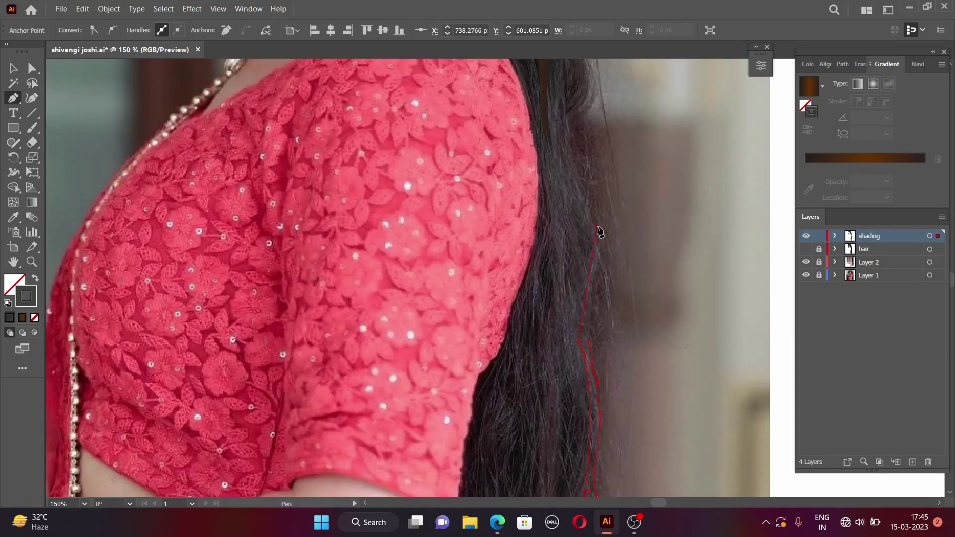
scroll(599, 229, "down", 3)
scroll(602, 490, "up", 1)
- Unhide the hair layer, apply a gradient fill to the new lower strand, and deselect
left_click(164, 9)
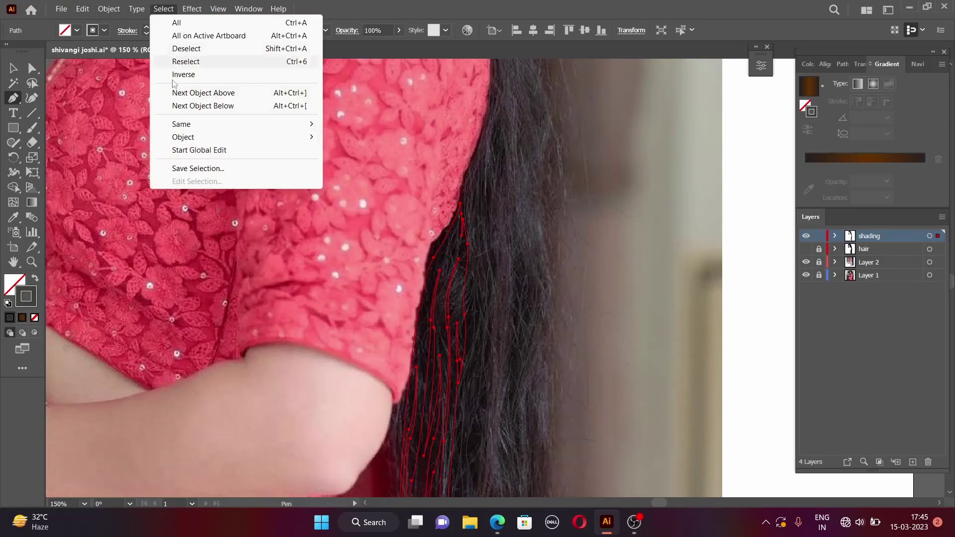
left_click(806, 249)
key("ctrl+0")
key("v")
double_click(15, 285)
left_click(880, 66)
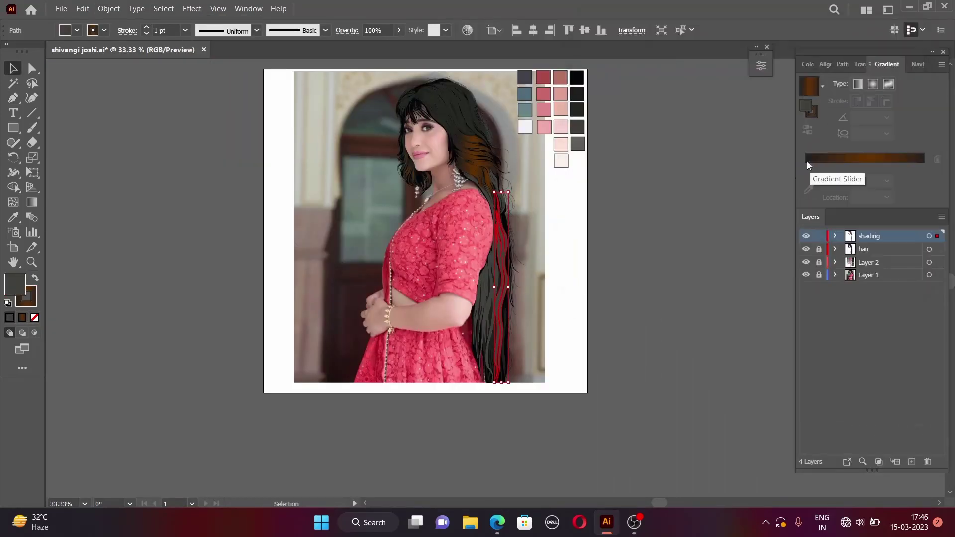
left_click(807, 163)
left_click(693, 284)
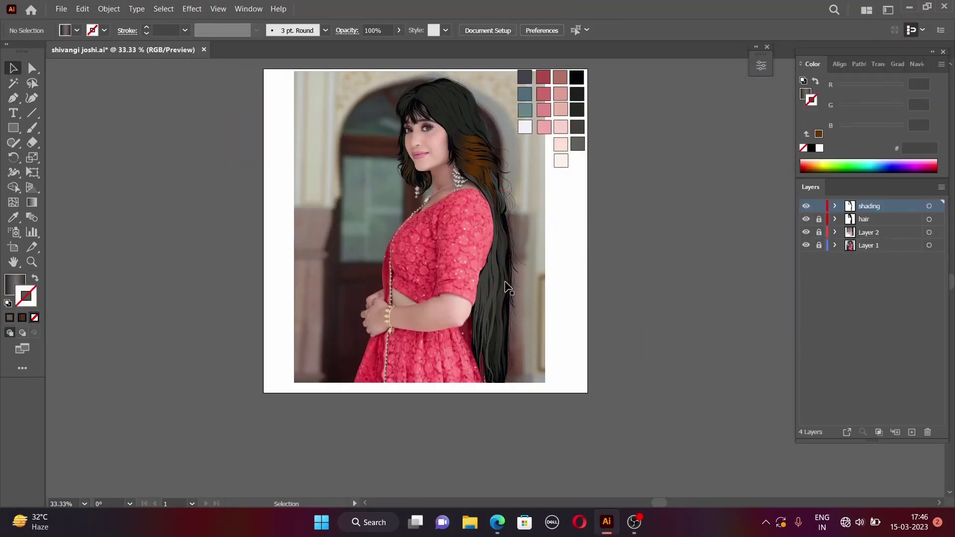
- Sample the grey swatch colour with the Eyedropper
key("ctrl+plus")
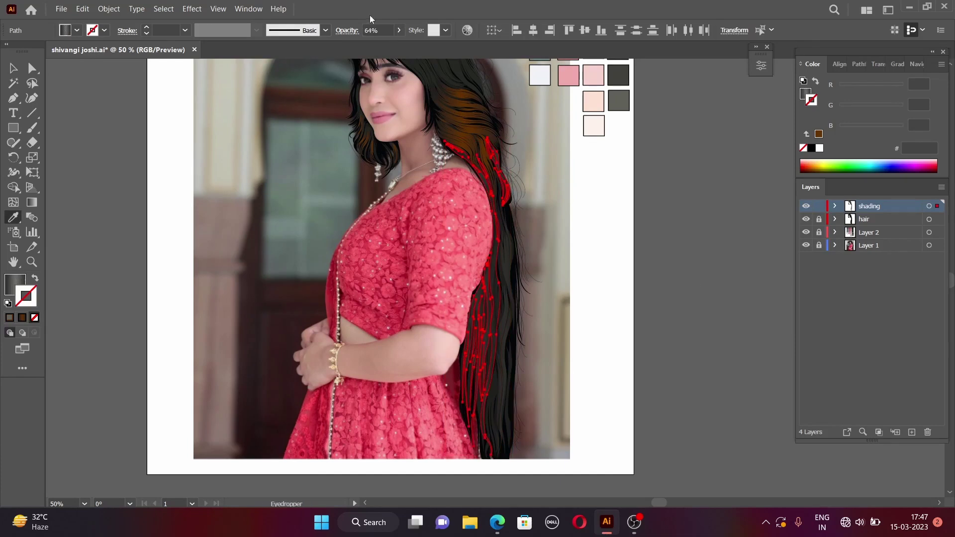
key("ctrl+minus")
key("ctrl+plus")
key("ctrl+plus")
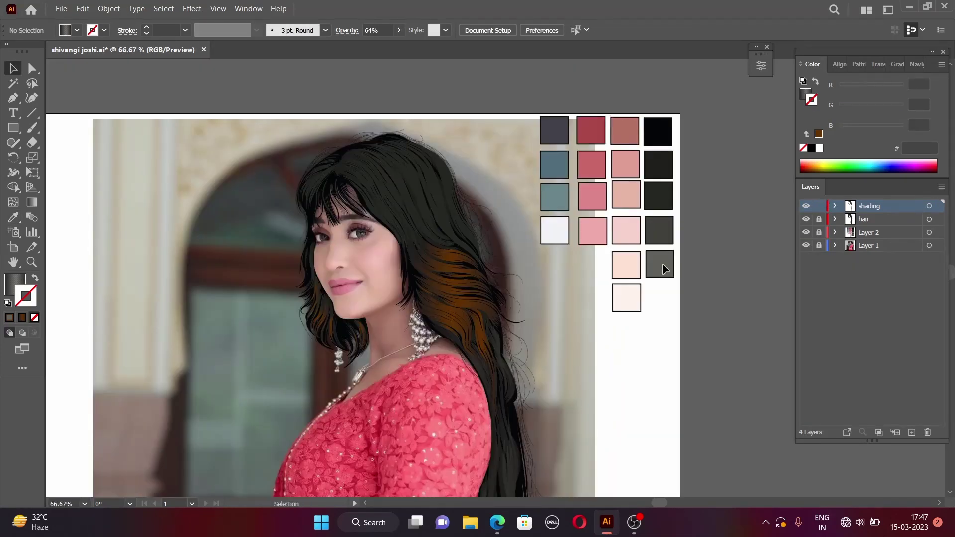
key("i")
left_click(661, 264)
- Rename the new layer to 'shading 2' and hide the shading and hair layers
double_click(870, 206)
type("shading 2")
key("Return")
left_click_drag(805, 219, 806, 233)
- Draw two curved Pen strands across the crown toward the forehead
key("ctrl+1")
key("p")
key("ctrl+plus")
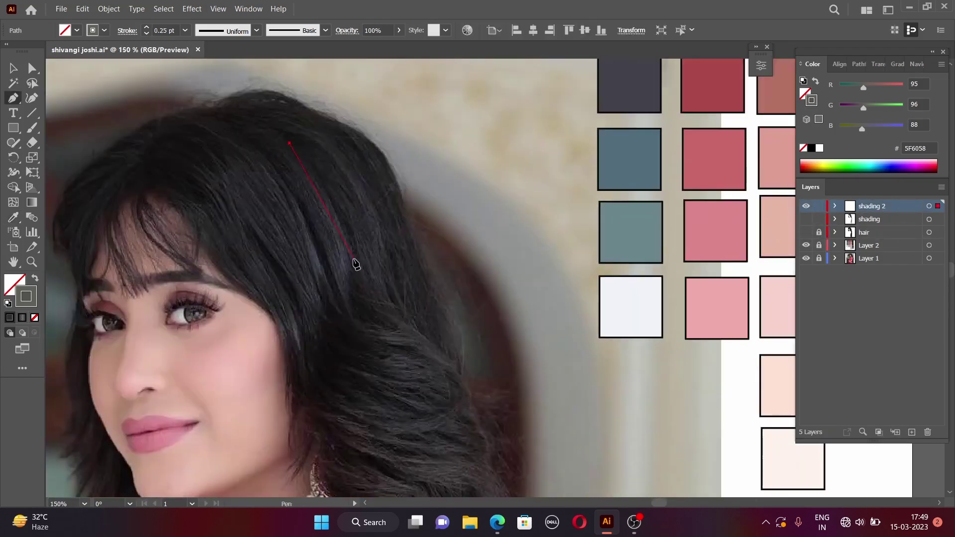
left_click(402, 307)
left_click_drag(357, 282, 338, 247)
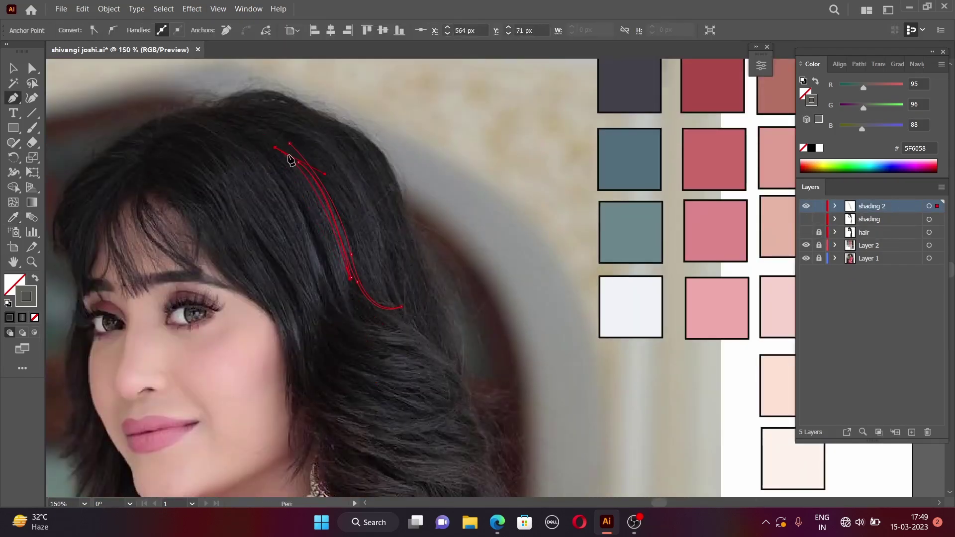
key("Return")
left_click(311, 253)
mouse_move(220, 140)
left_mouse_down()
mouse_move(192, 140)
mouse_move(241, 188)
left_mouse_up()
key("Return")
- Draw further strands down the side of the hair and over the bangs
left_click(299, 352)
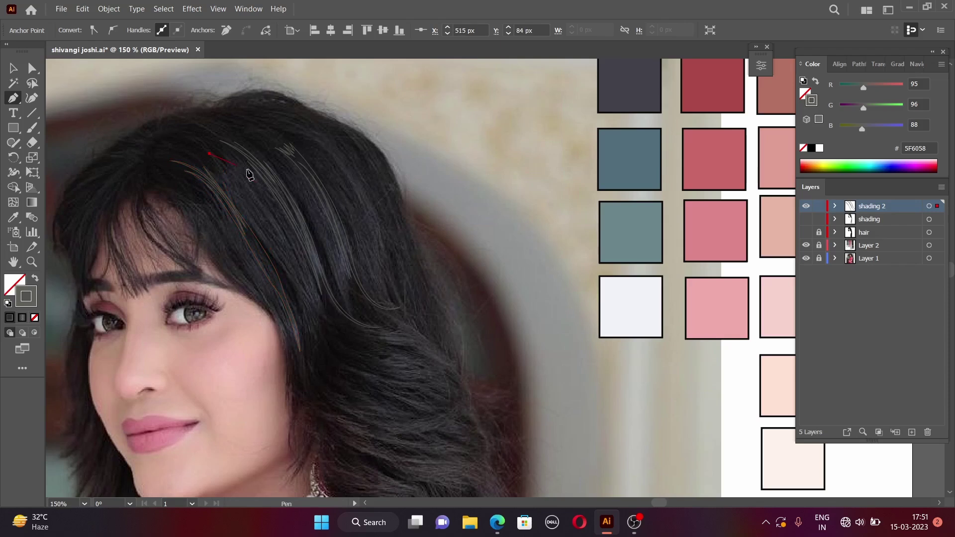
scroll(159, 124, "up", 2)
left_click(317, 182)
left_click_drag(382, 346, 376, 289)
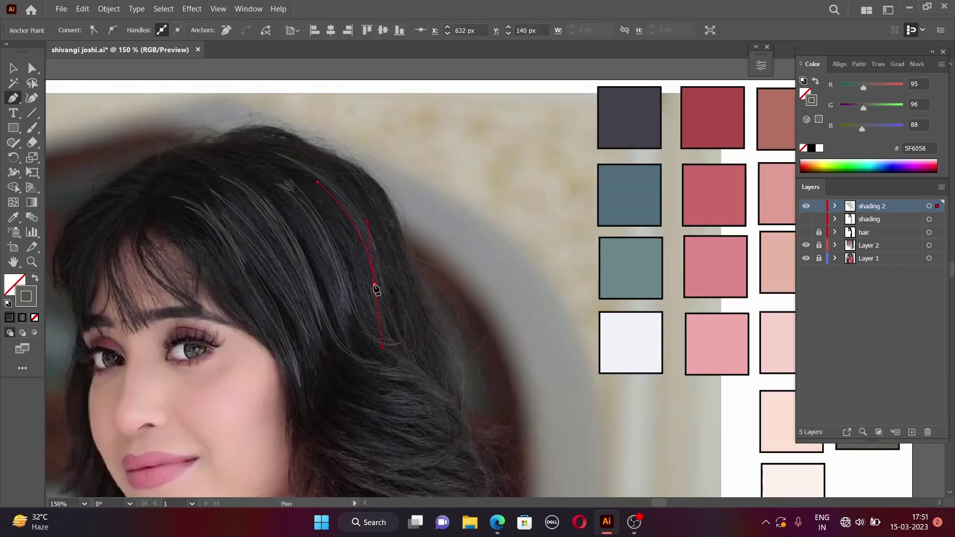
key("ctrl+z")
scroll(288, 174, "down", 1)
scroll(289, 174, "left", 5)
left_click(261, 248)
left_click_drag(317, 171, 373, 141)
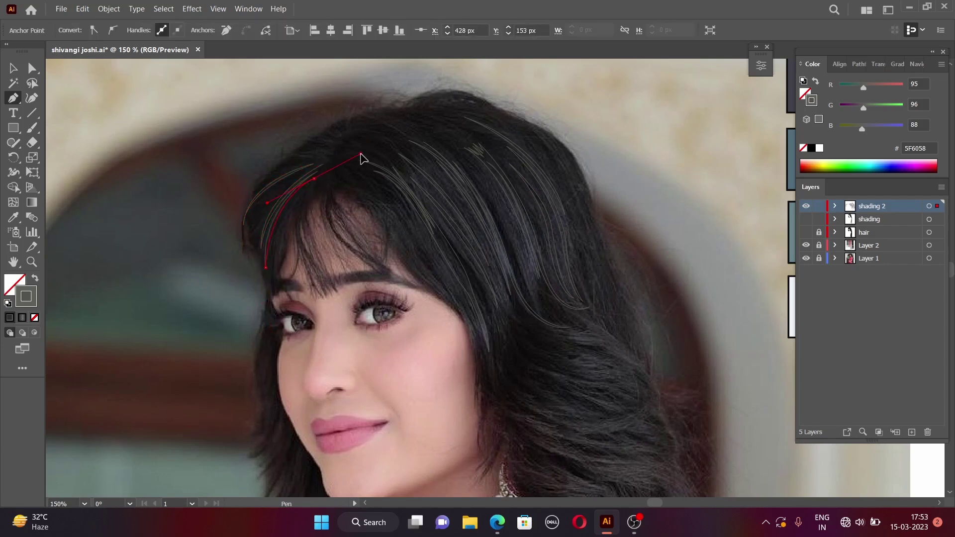
- Apply a grey gradient fill to the drawn strands, then deselect everything
key("v")
left_click(423, 170)
scroll(423, 199, "down", 1)
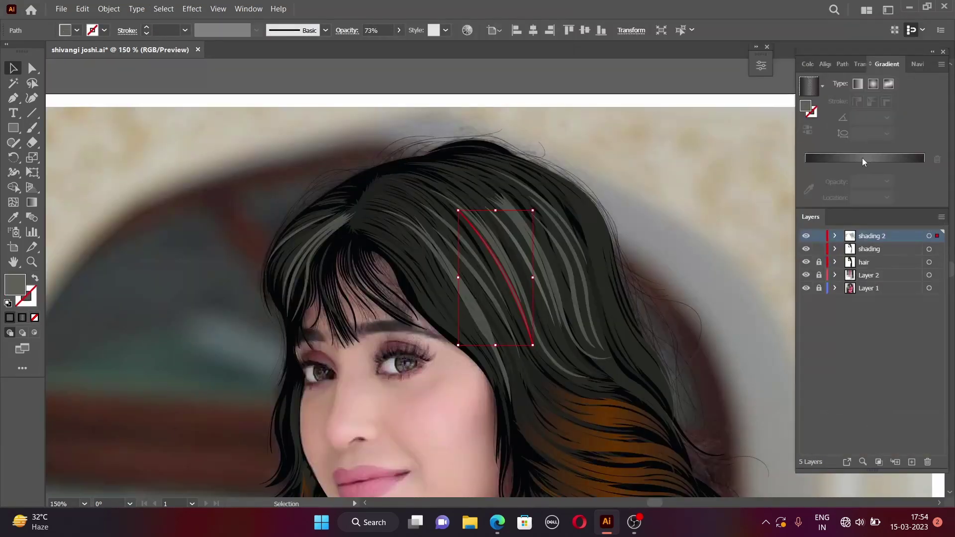
left_click(862, 159)
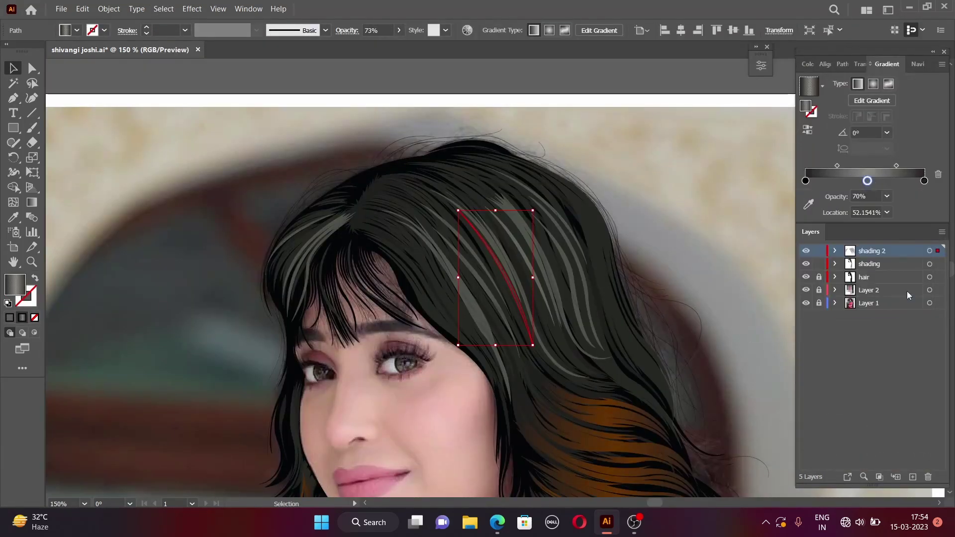
key("ctrl+a")
key("ctrl+shift+a")
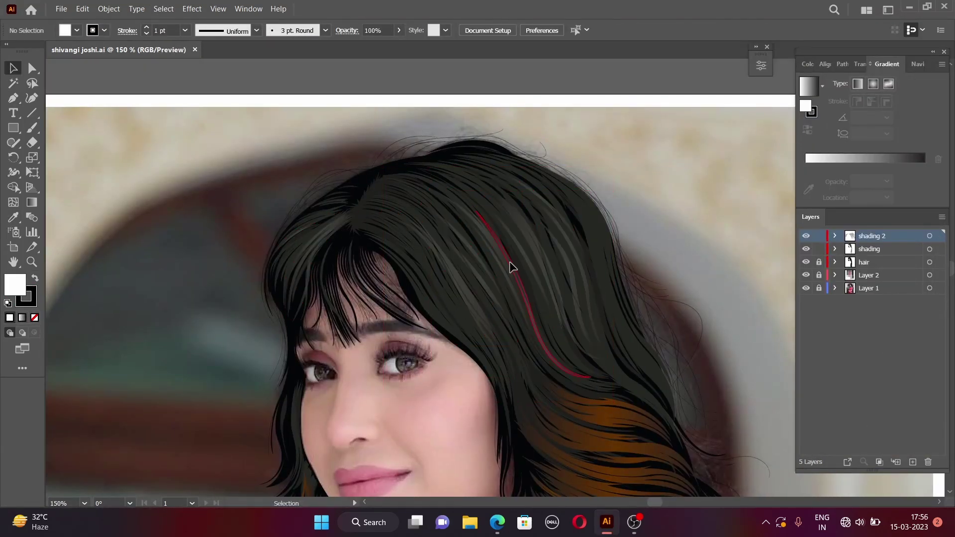